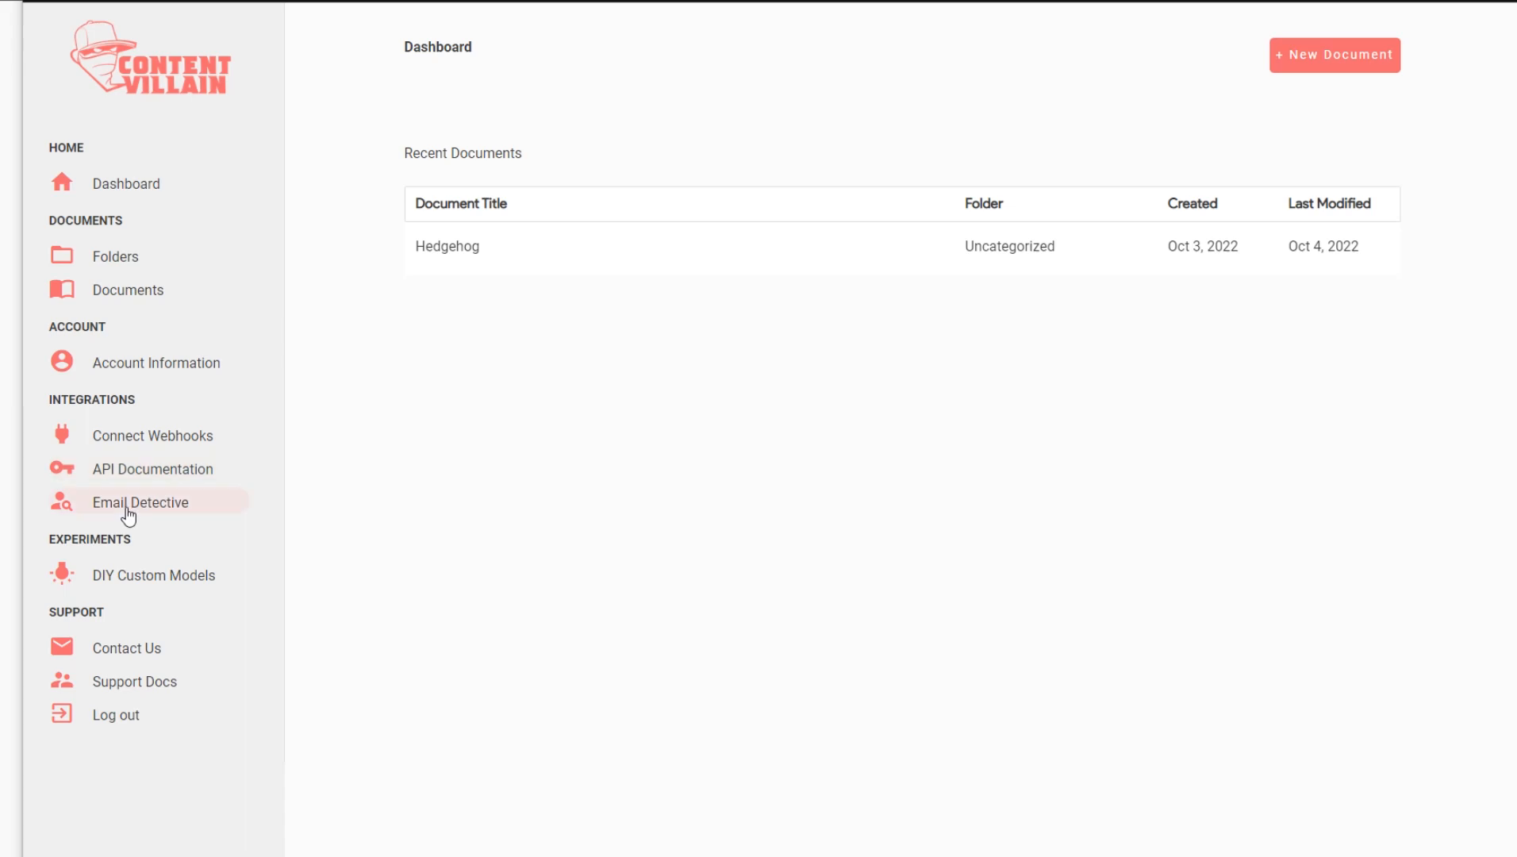
Look at the Email Detective dialog and the DIY Custom Models playground, and return to the dashboard
{"action": "left_click", "coordinate": [126, 506]}
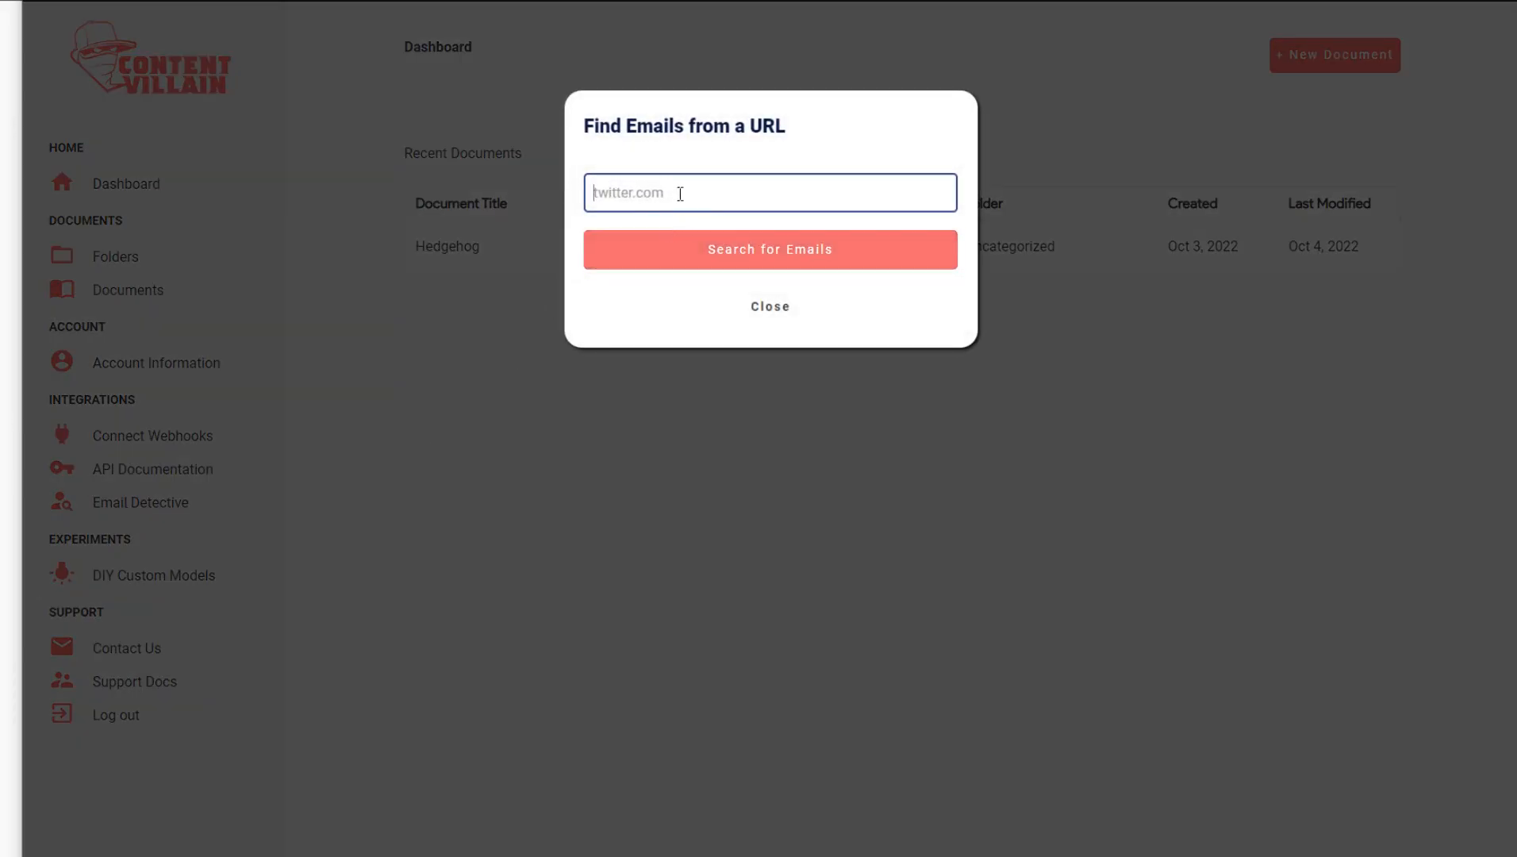
{"action": "left_click", "coordinate": [769, 316]}
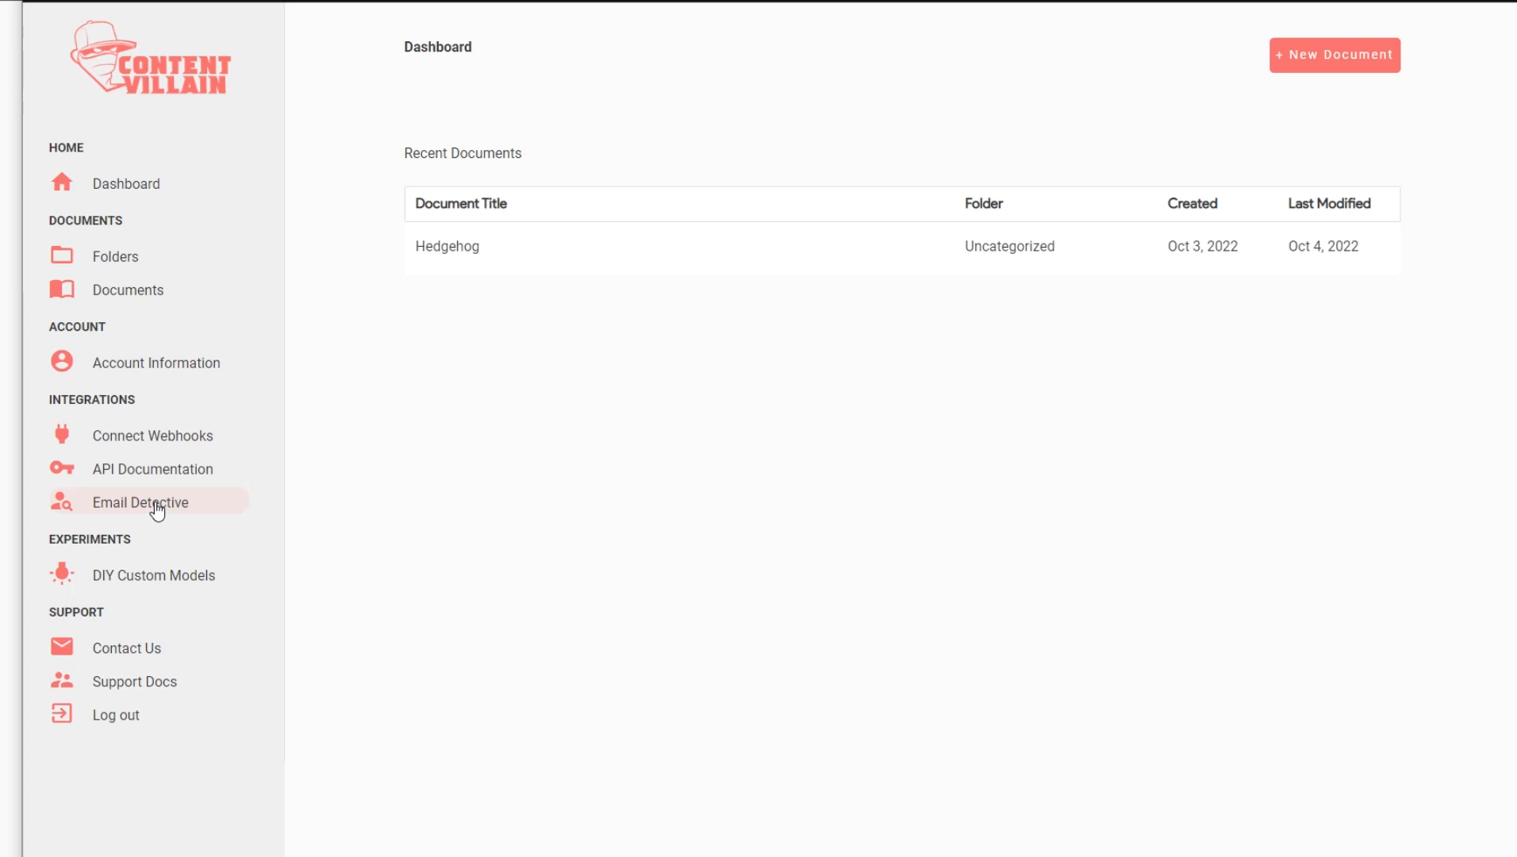
{"action": "left_click", "coordinate": [153, 583]}
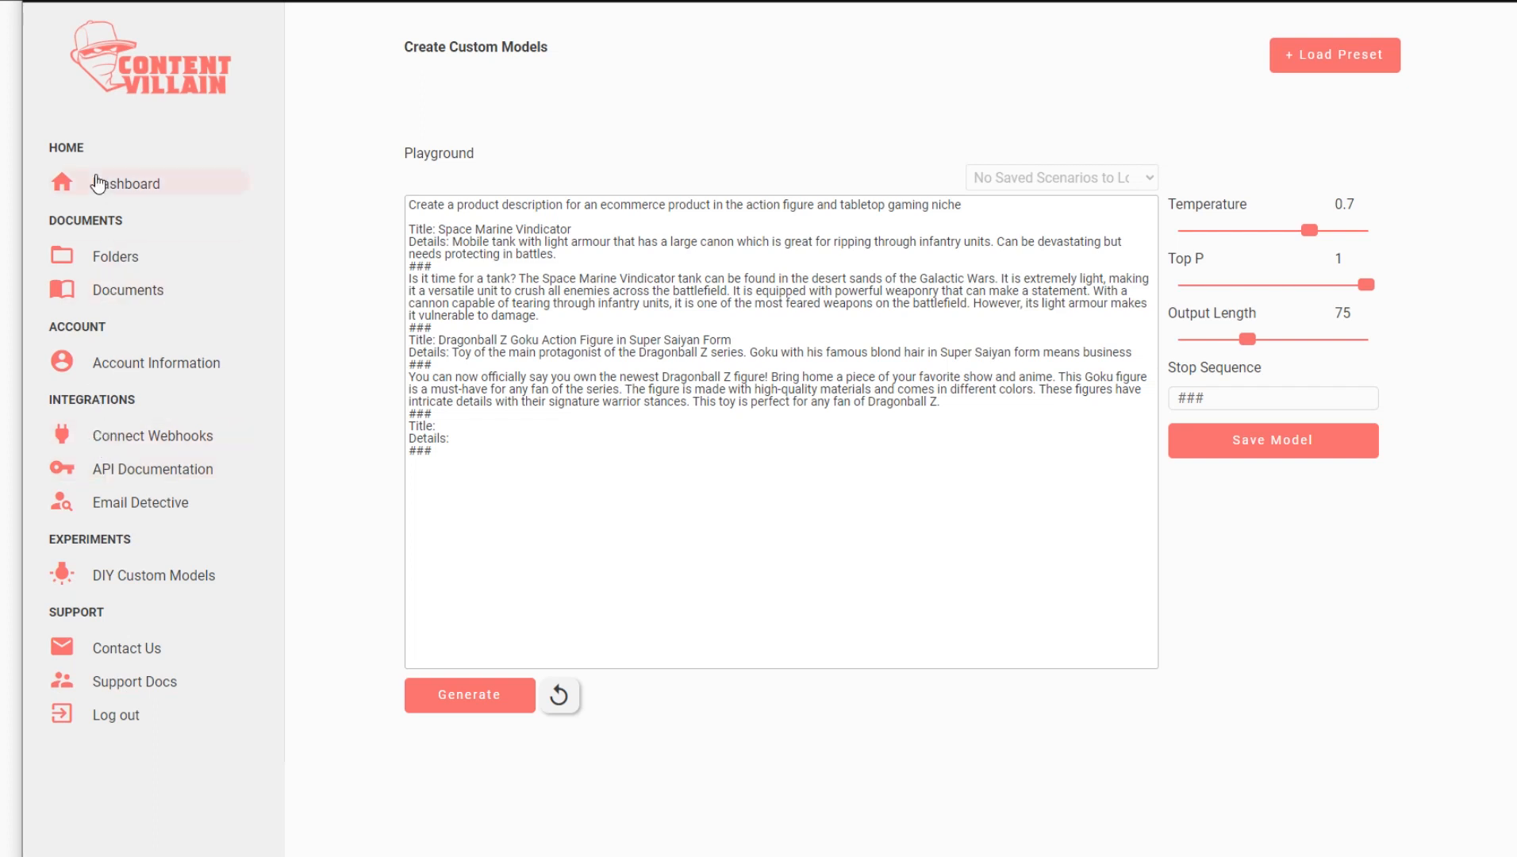
{"action": "left_click", "coordinate": [98, 184]}
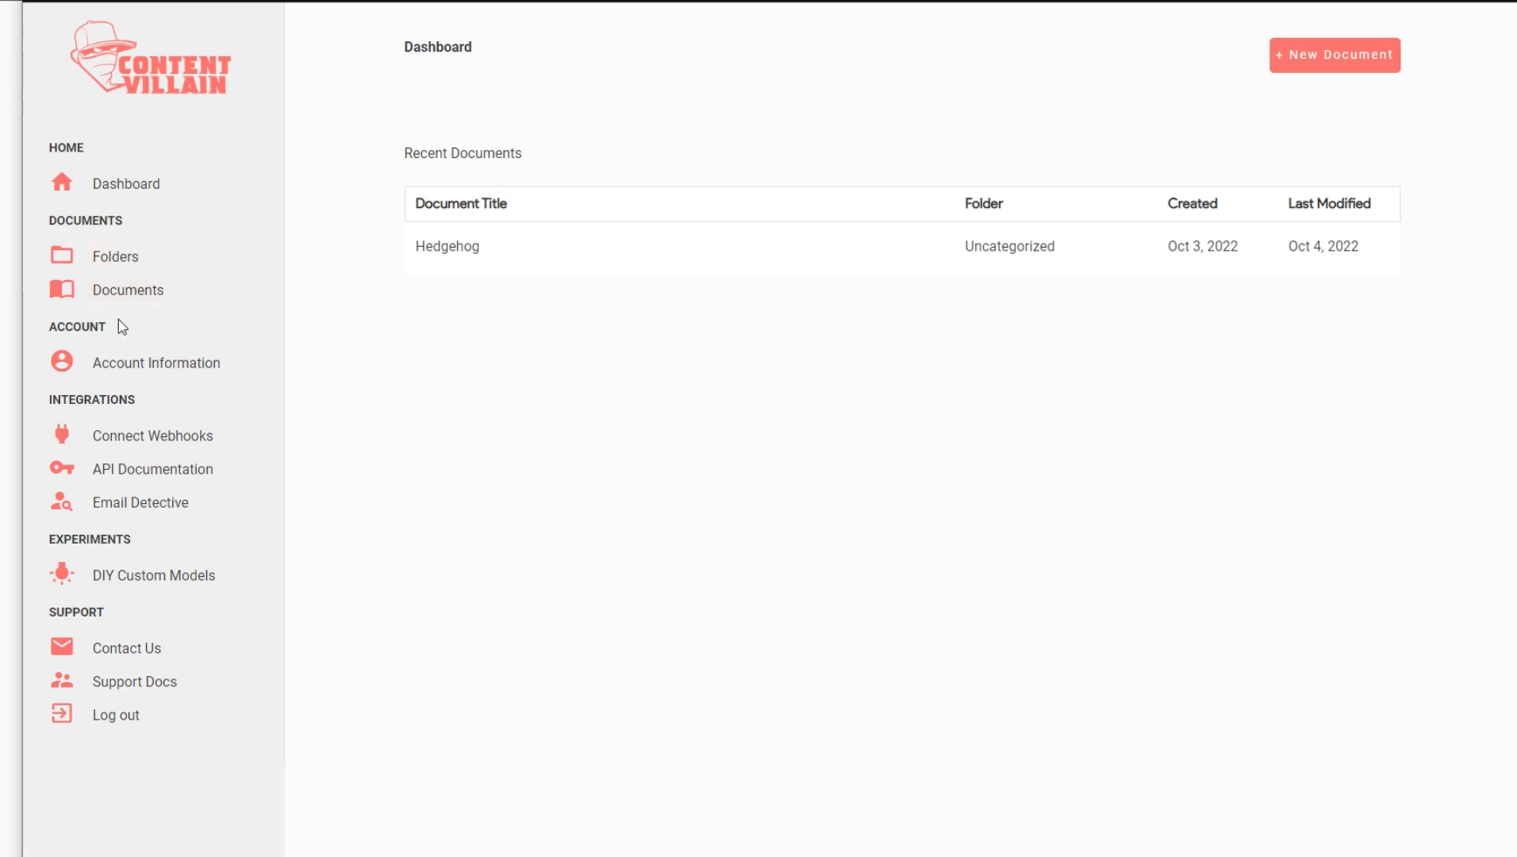
Open the Hedgehog document from the recent documents and browse its A.I. Generators list
{"action": "left_click", "coordinate": [448, 248]}
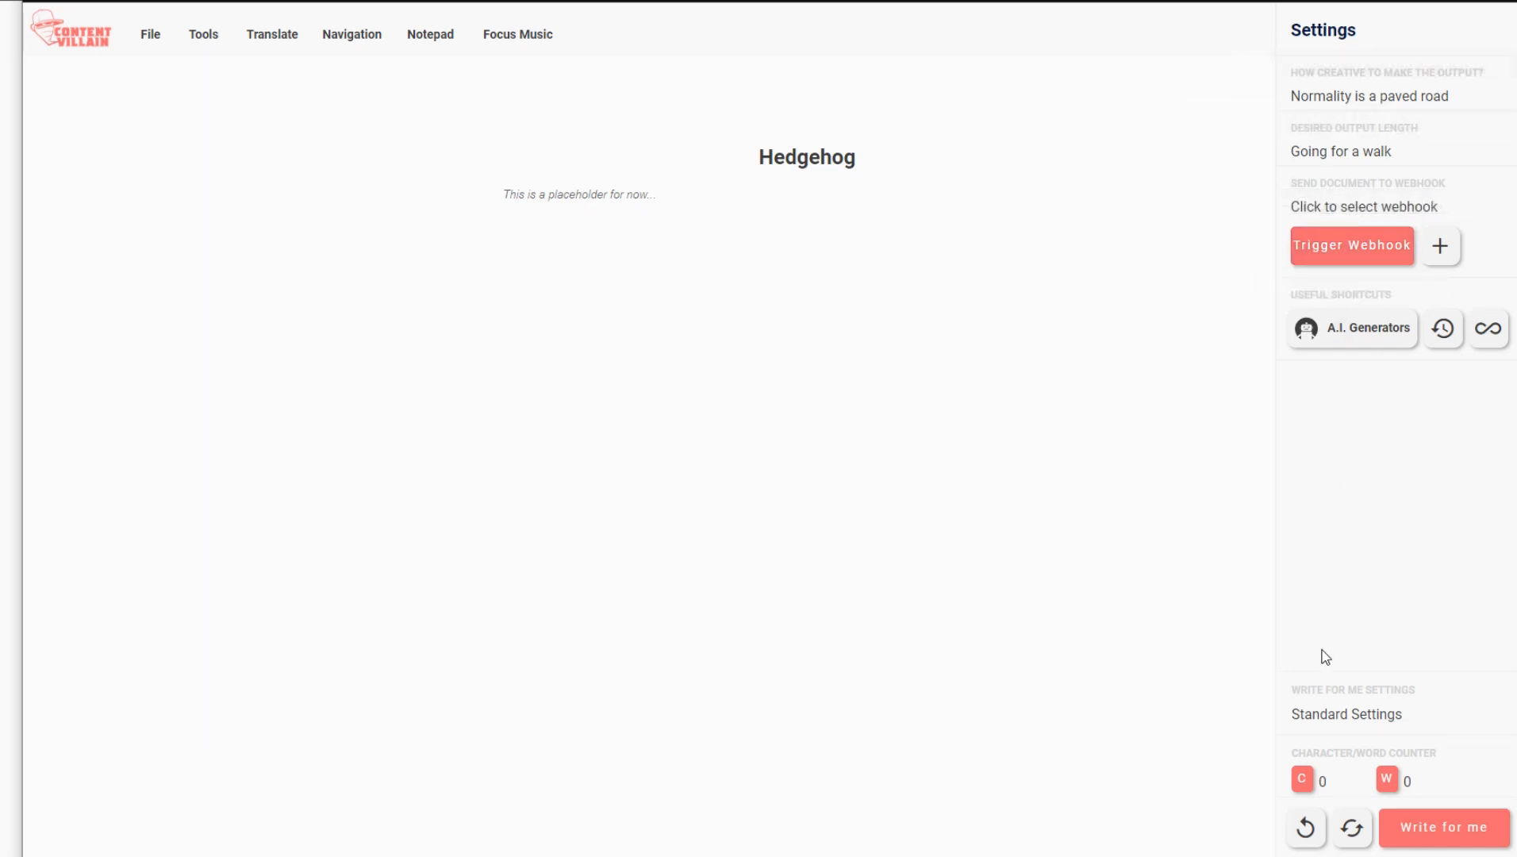
{"action": "left_click", "coordinate": [198, 42]}
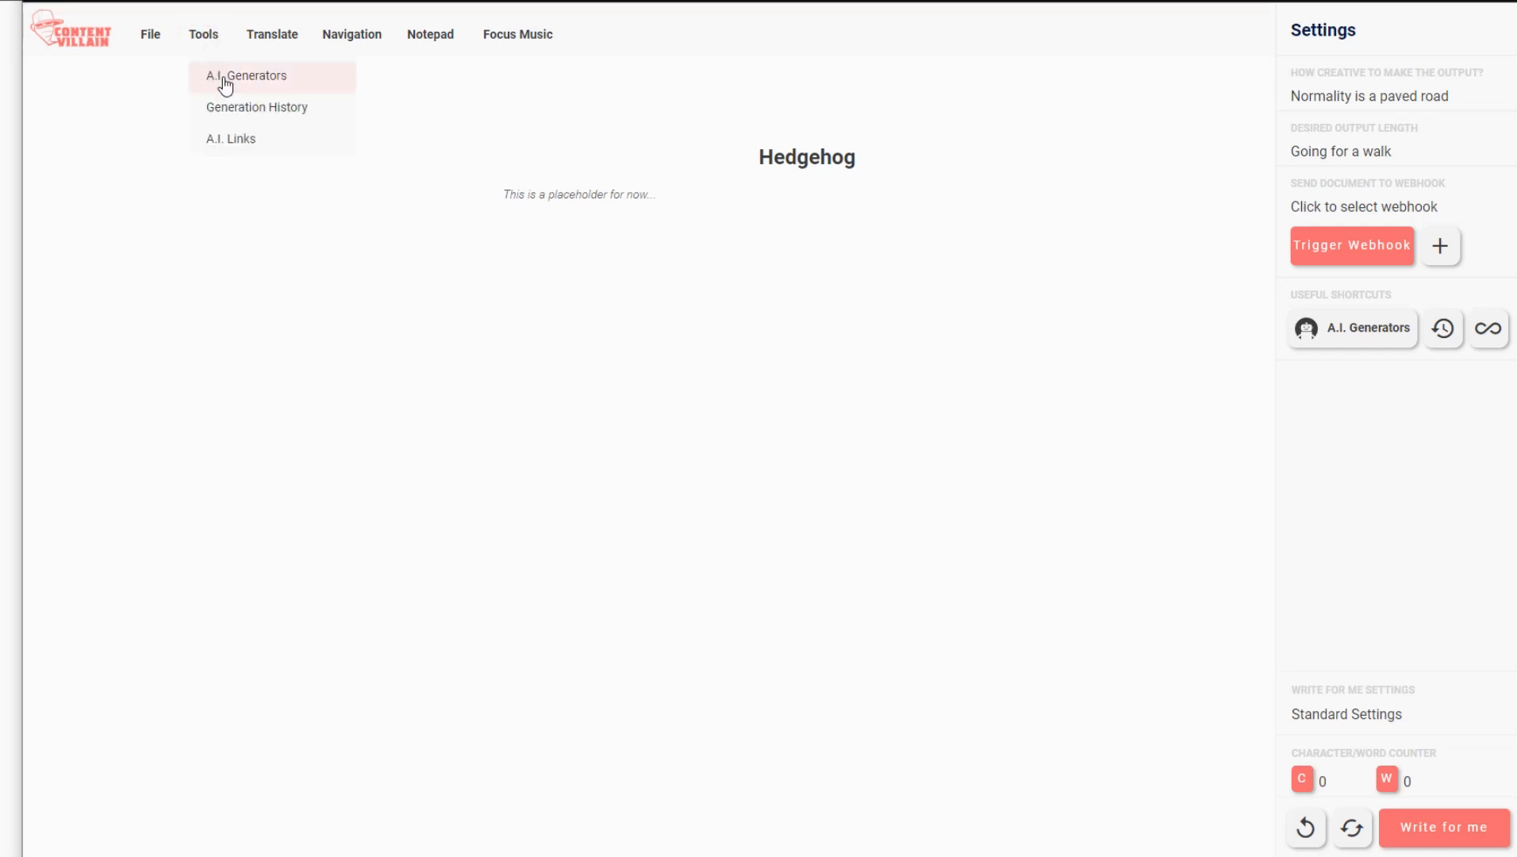
{"action": "left_click", "coordinate": [223, 76]}
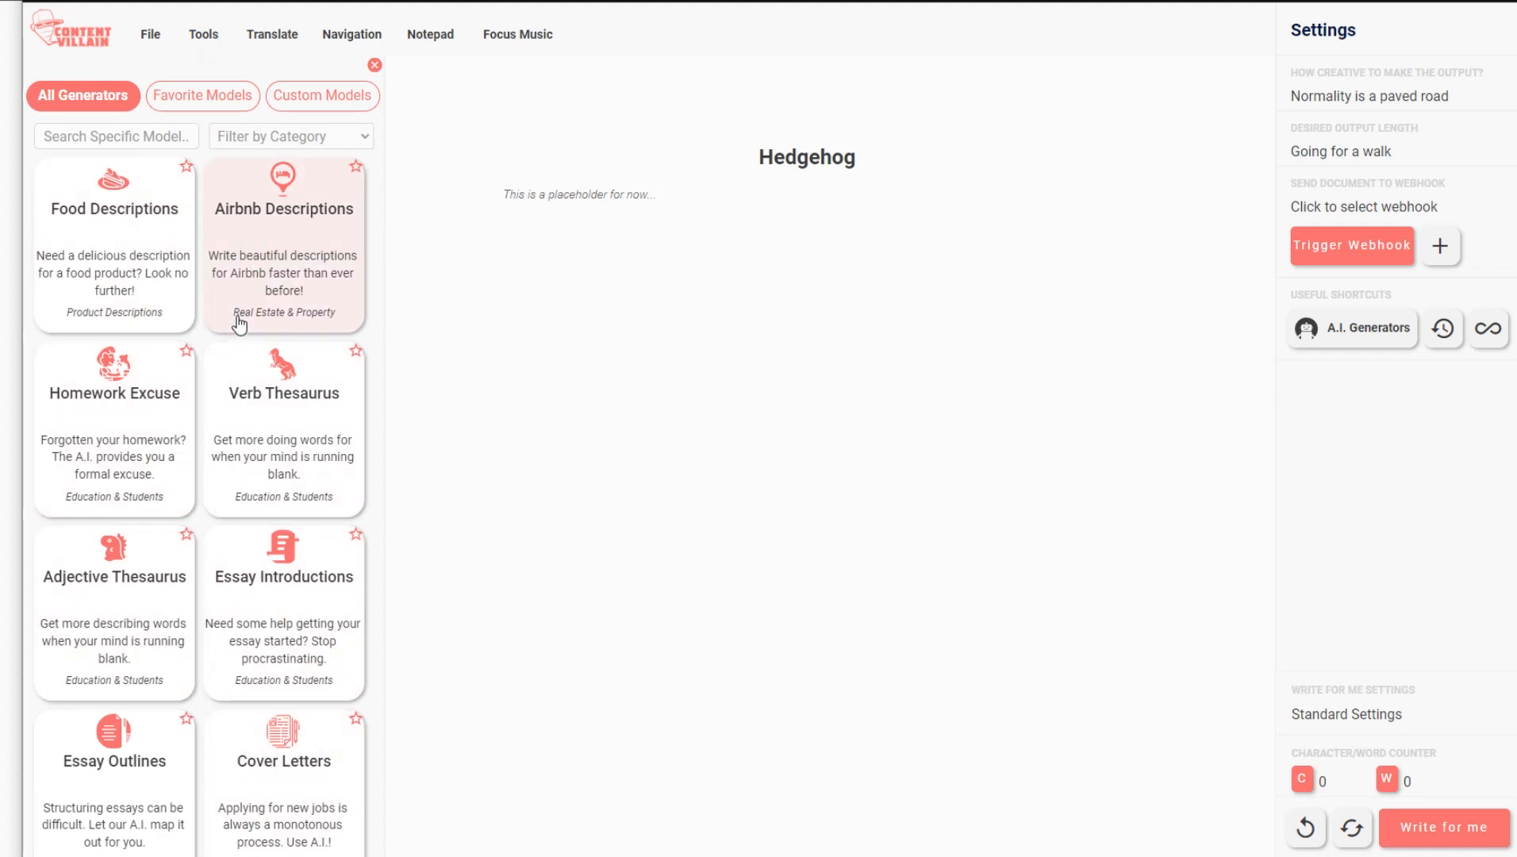
{"action": "scroll", "coordinate": [238, 321], "scroll_direction": "down", "scroll_amount": 3}
{"action": "scroll", "coordinate": [235, 310], "scroll_direction": "up", "scroll_amount": 3}
{"action": "left_click", "coordinate": [596, 193]}
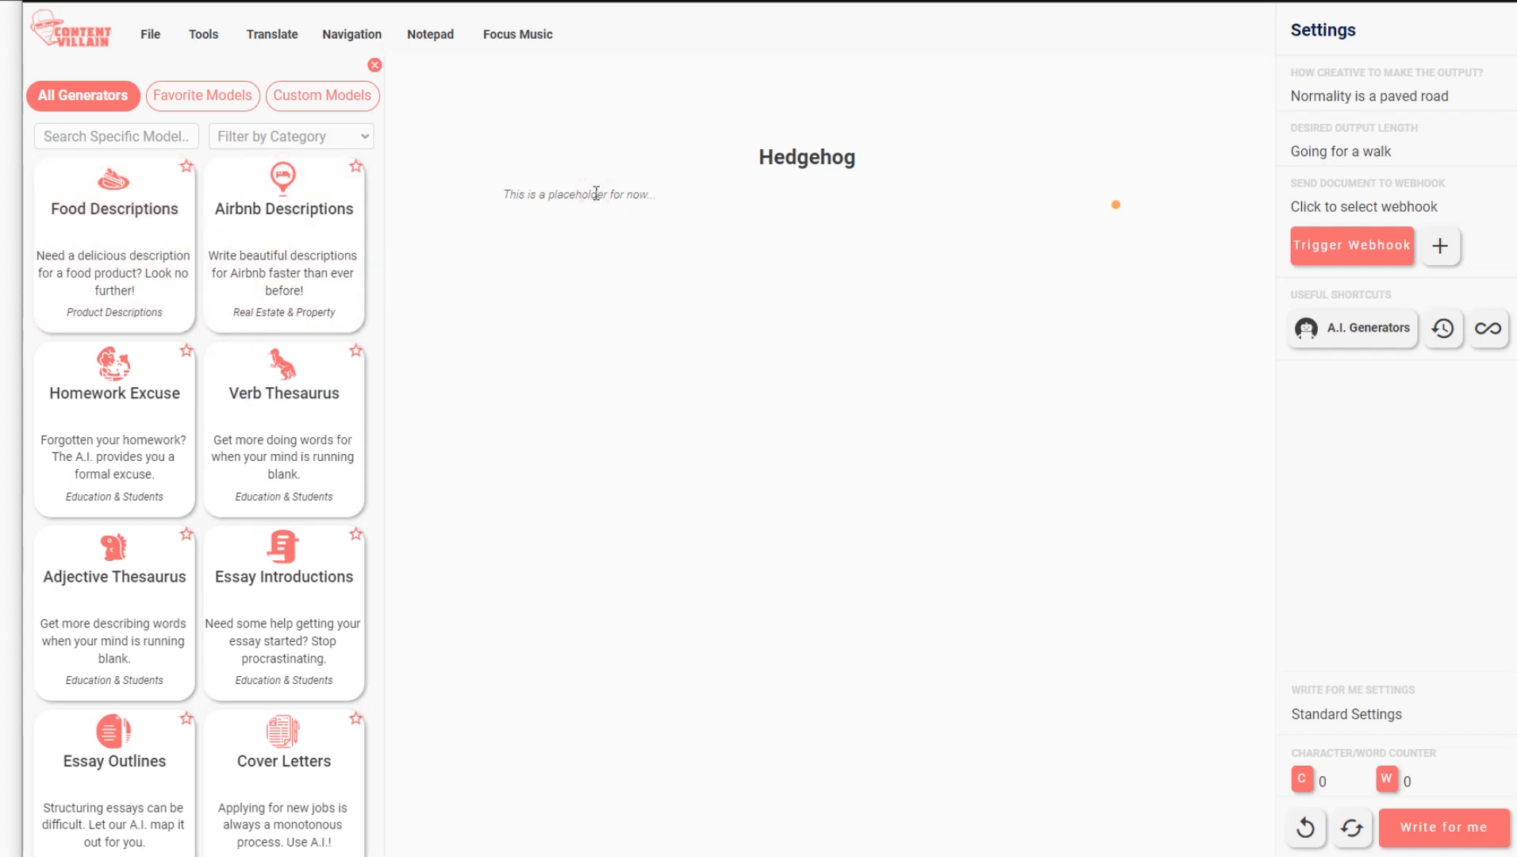
{"action": "type", "text": "dfsdfsd"}
{"action": "key", "text": "BackSpace"}
{"action": "key", "text": "BackSpace"}
{"action": "key", "text": "BackSpace"}
{"action": "key", "text": "BackSpace"}
{"action": "key", "text": "BackSpace"}
{"action": "key", "text": "BackSpace"}
{"action": "key", "text": "BackSpace"}
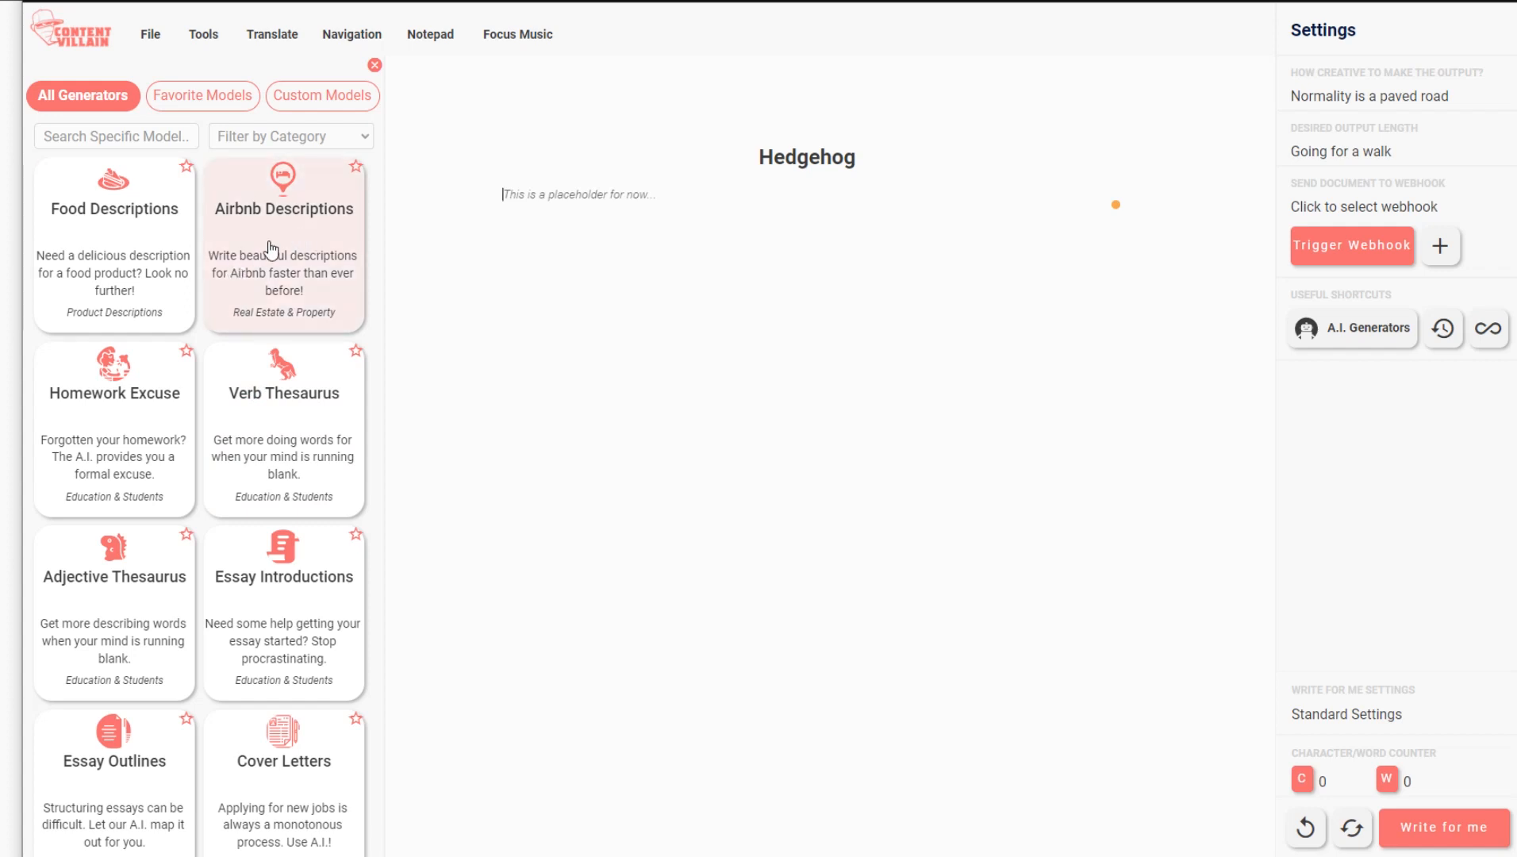
Search the A.I. generators for "blog"
{"action": "left_click", "coordinate": [138, 133]}
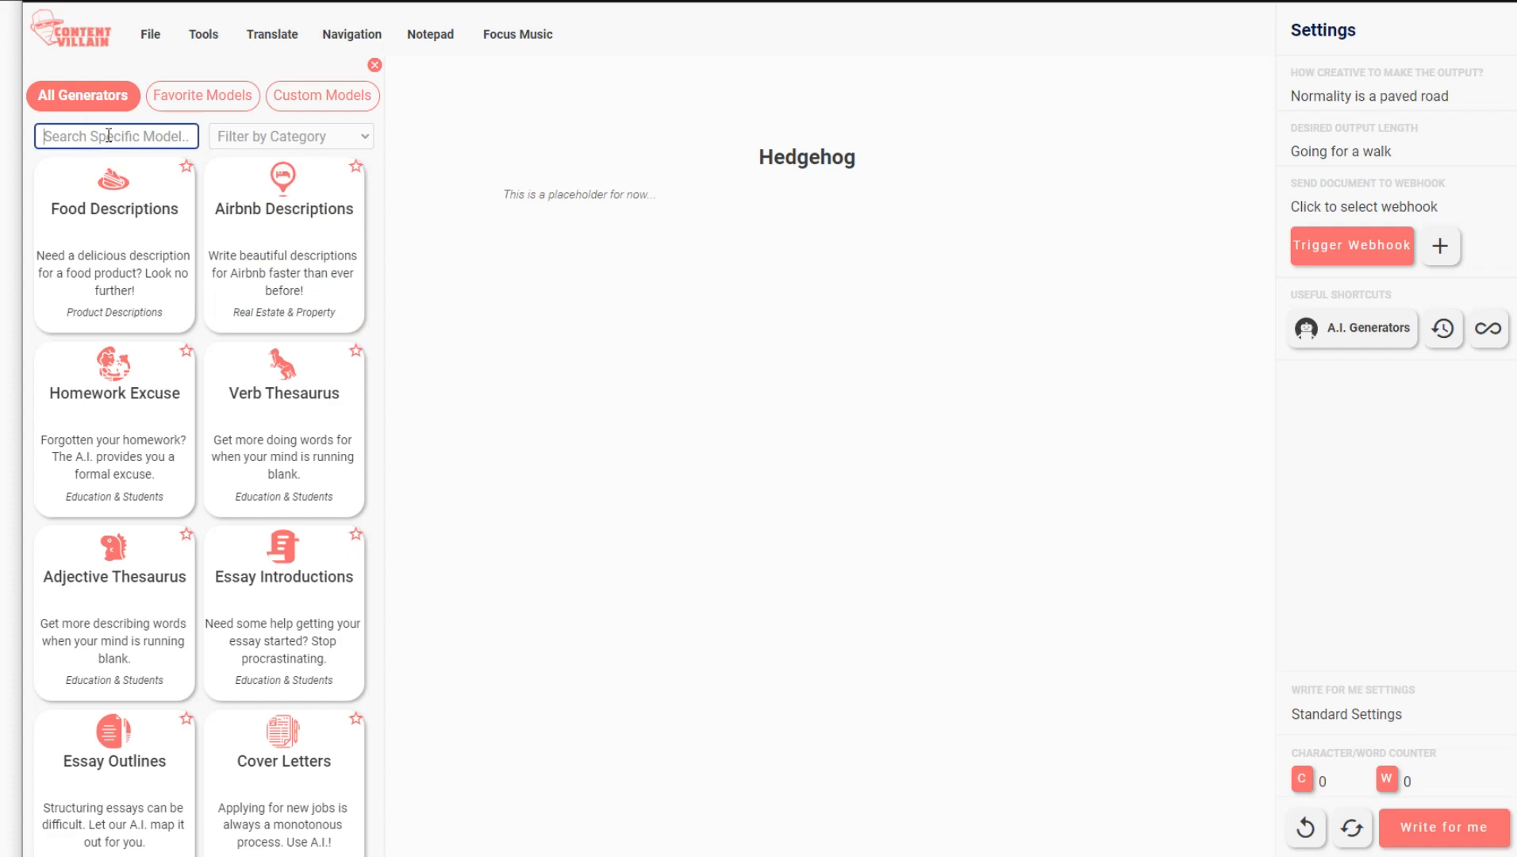
{"action": "type", "text": "blog"}
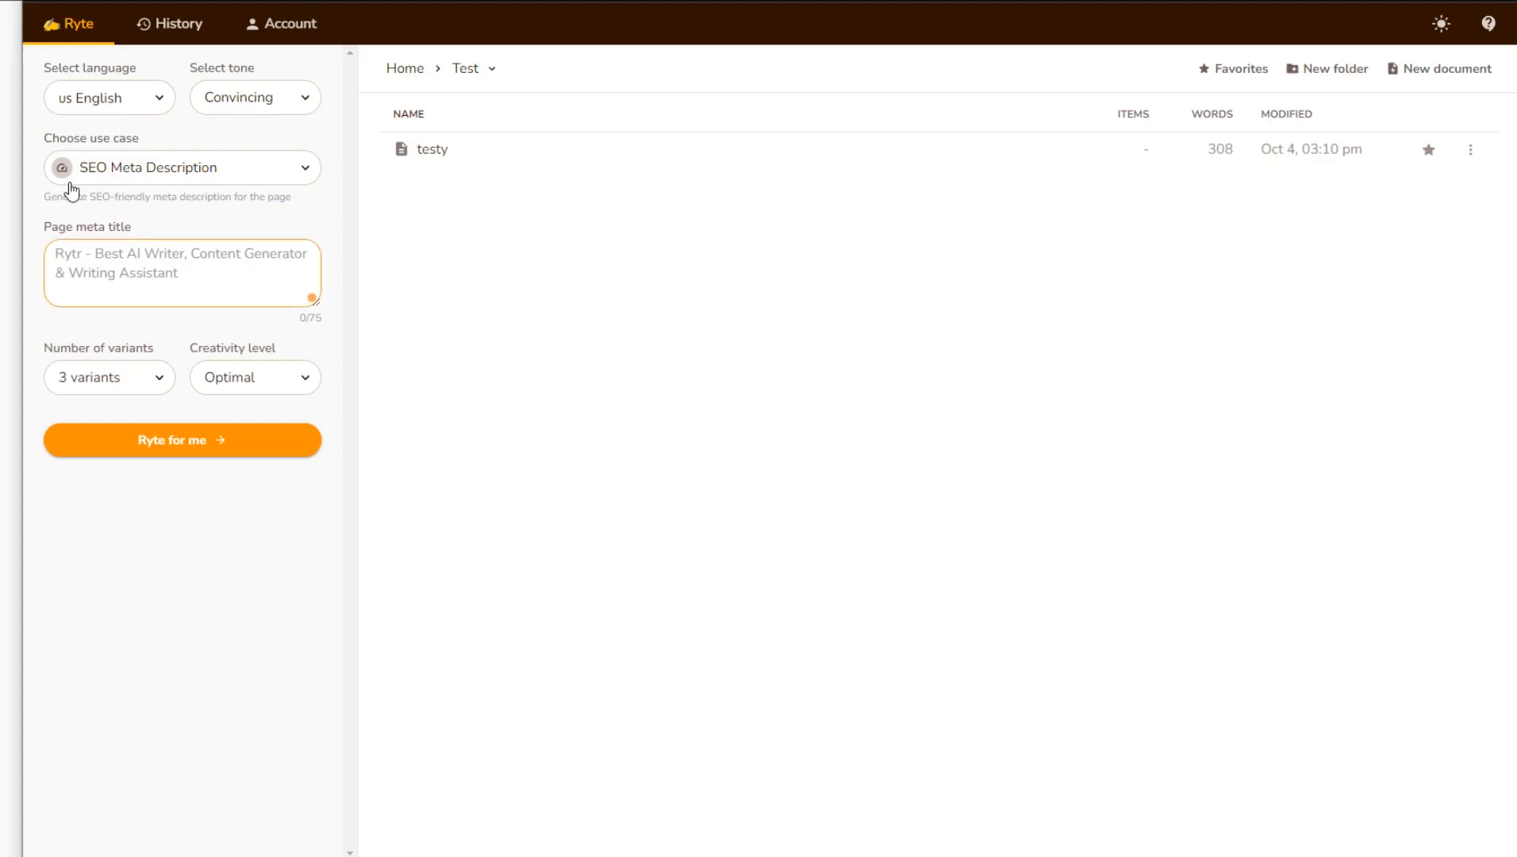
Switch to Ryte and choose Blog Idea & Outline as the use case
{"action": "left_click", "coordinate": [146, 177]}
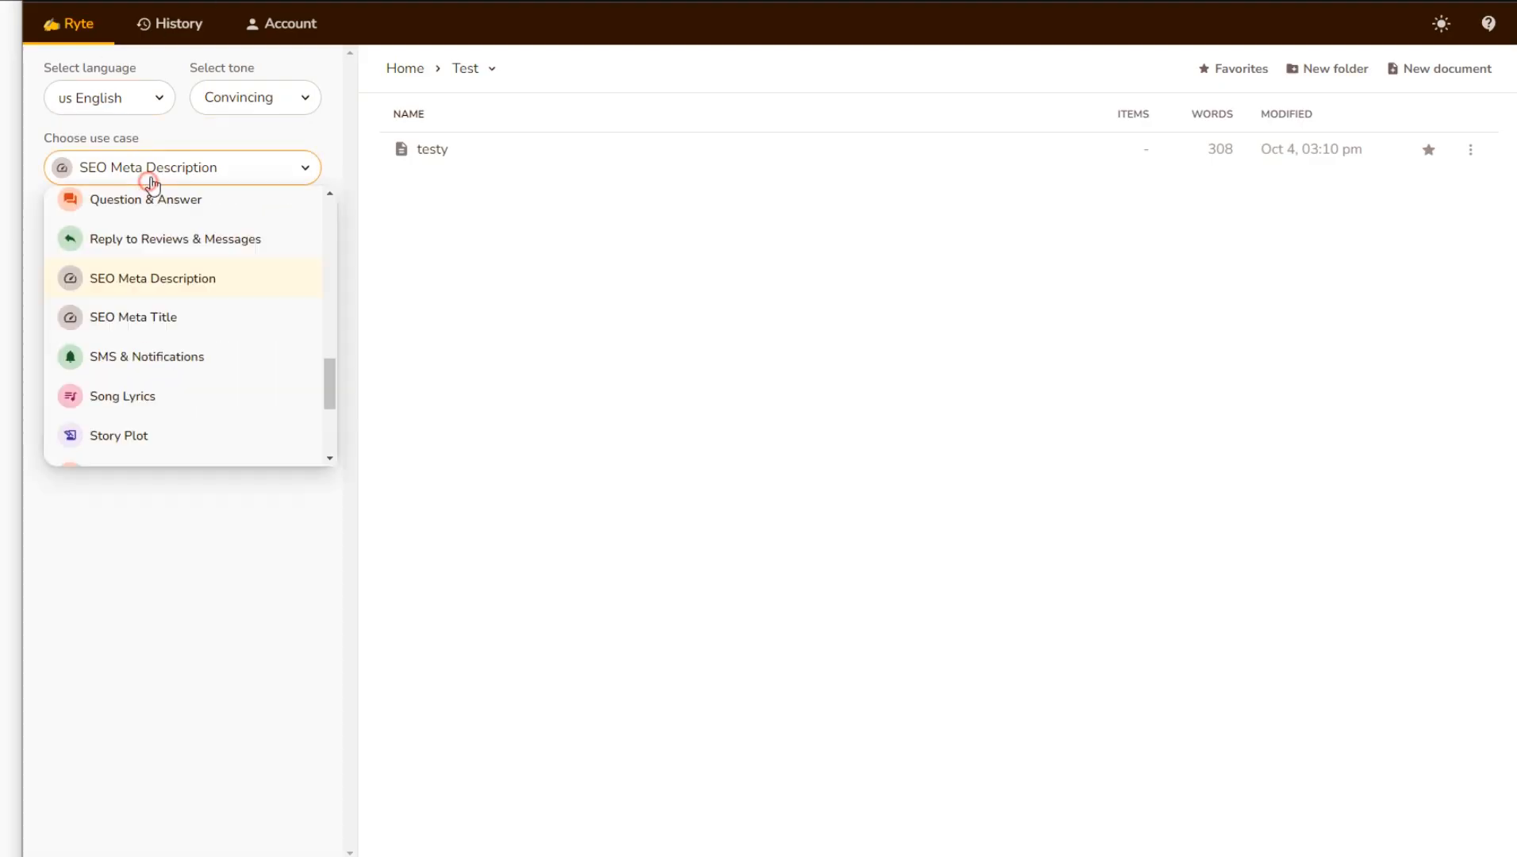
{"action": "scroll", "coordinate": [291, 342], "scroll_direction": "up", "scroll_amount": 5}
{"action": "left_click_drag", "start_coordinate": [330, 300], "coordinate": [329, 216]}
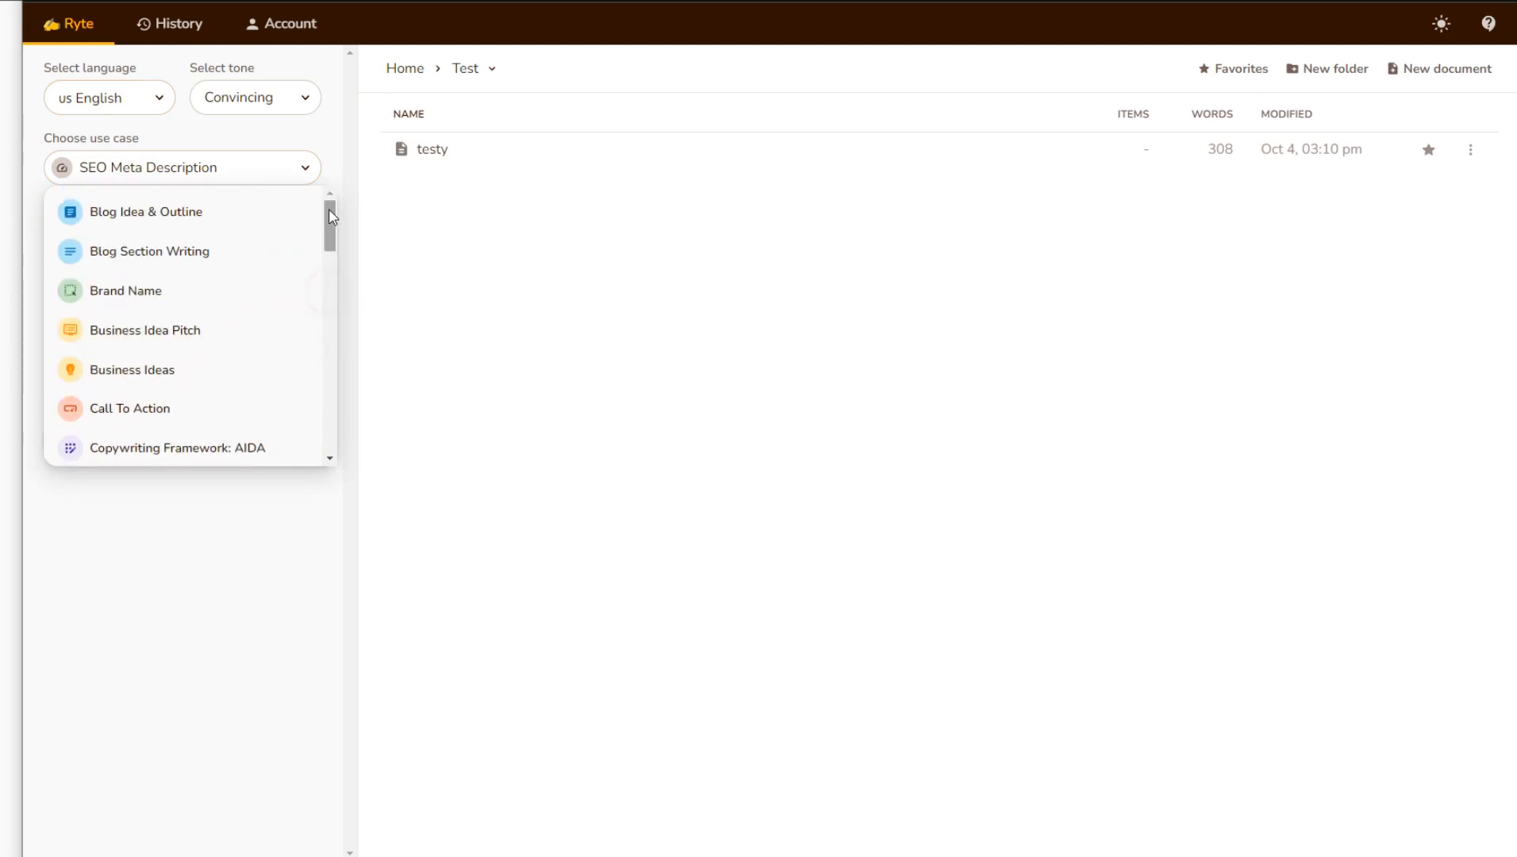
{"action": "left_click", "coordinate": [164, 221]}
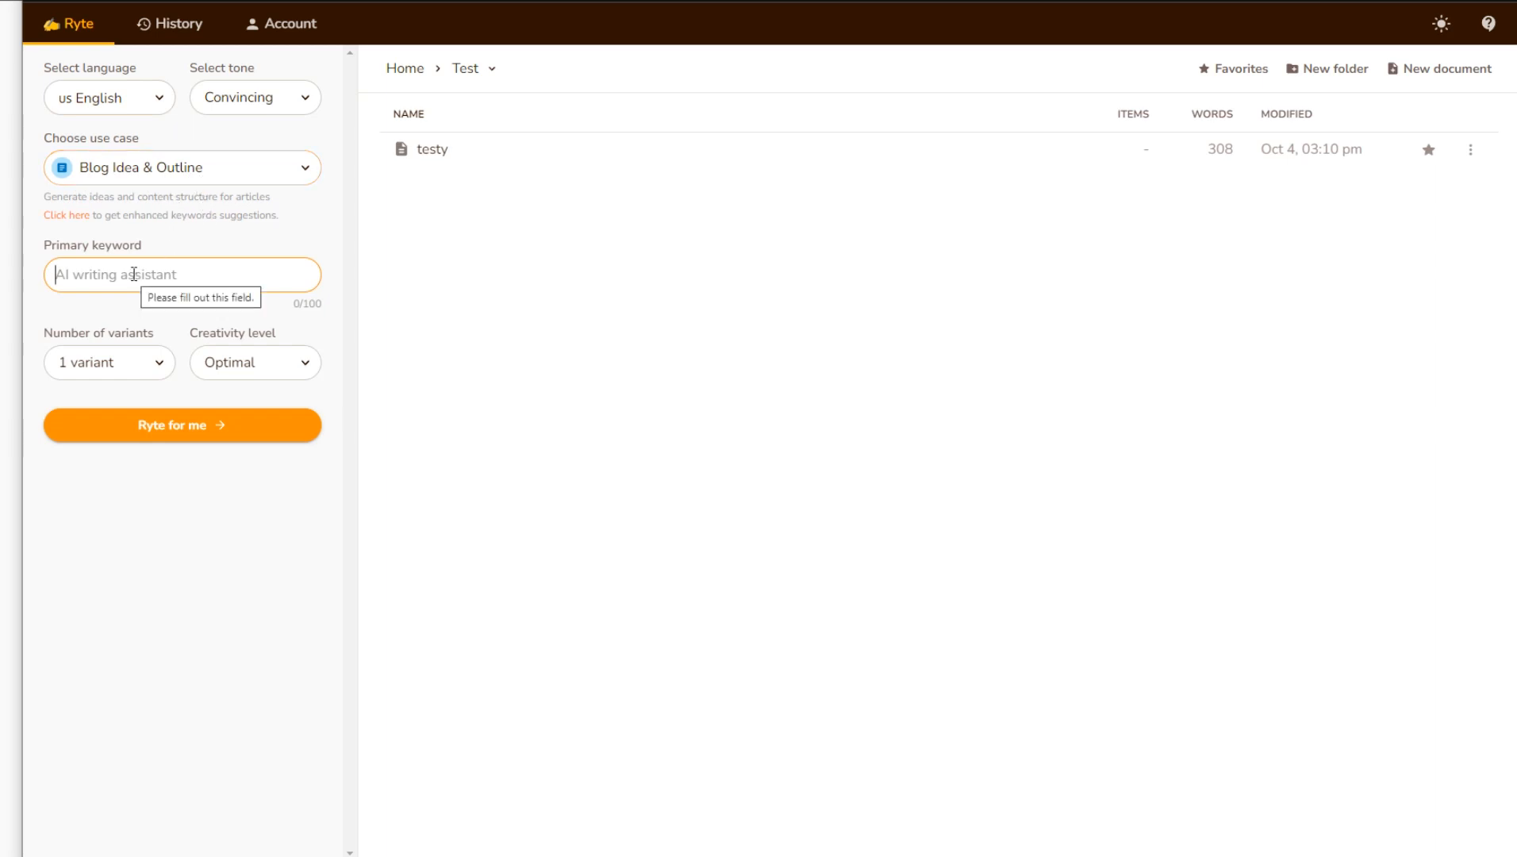
Enter "Can I have a hedgehog as a pet?" as the primary keyword and set the number of variants to 3
{"action": "type", "text": "Can I "}
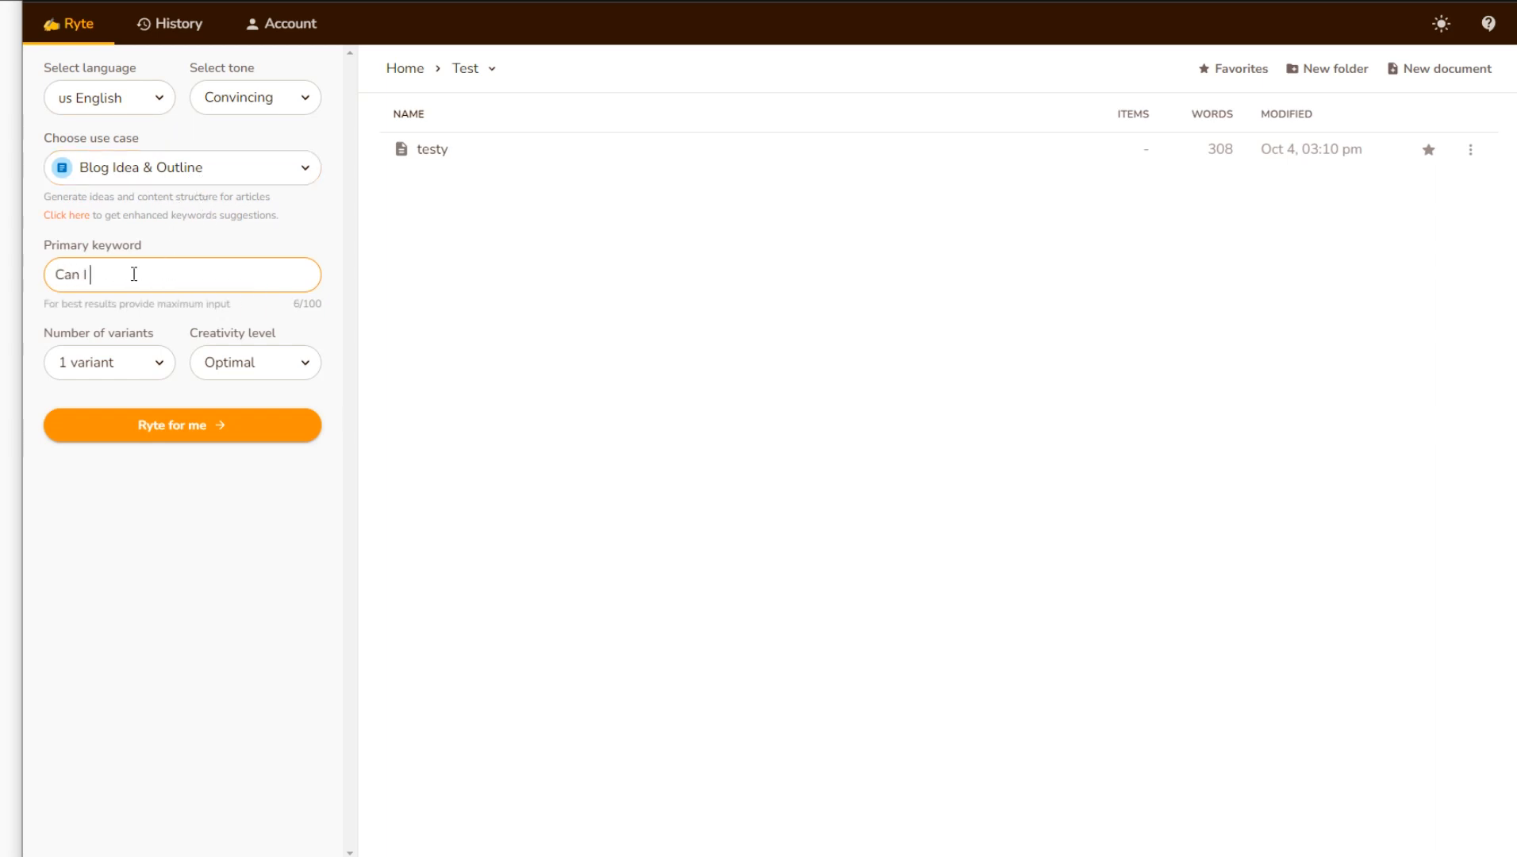
{"action": "type", "text": "have a hedgehog as a pet?"}
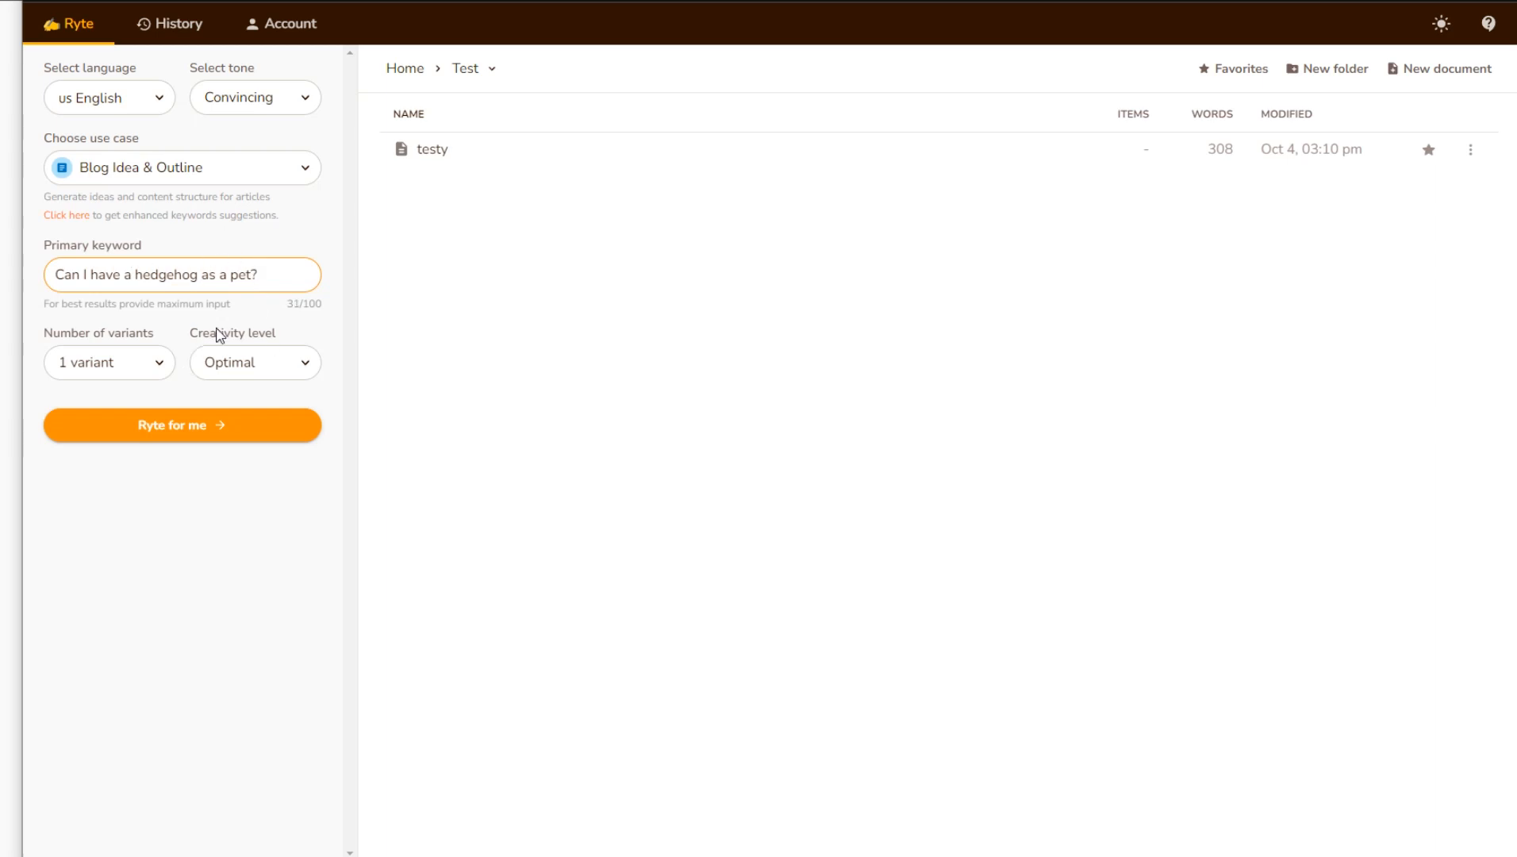
{"action": "left_click", "coordinate": [131, 368]}
{"action": "left_click", "coordinate": [87, 466]}
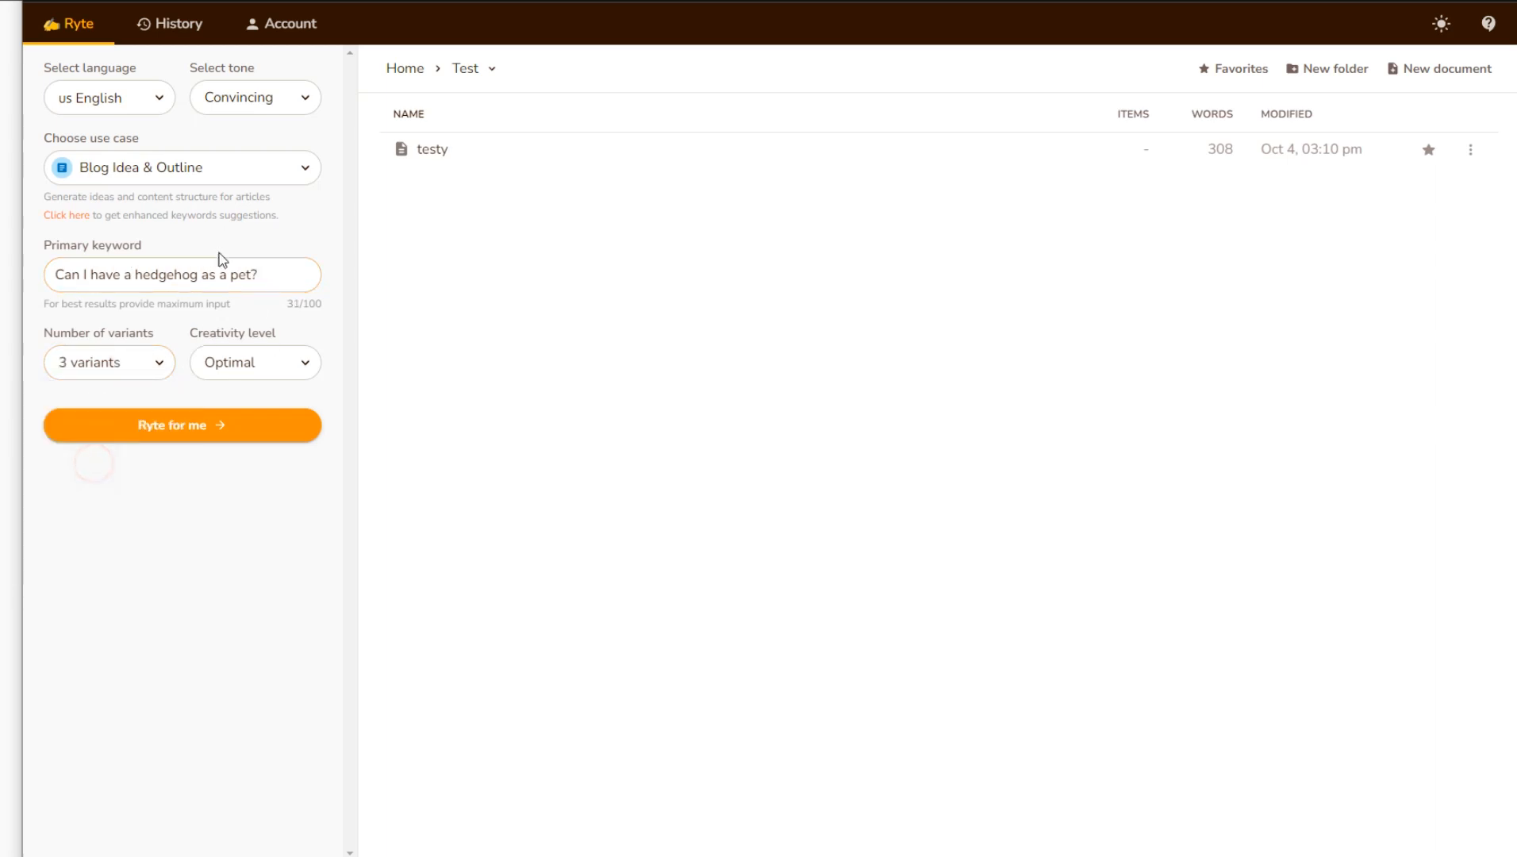
Copy the primary keyword text and have Ryte generate the blog ideas and outlines
{"action": "left_click_drag", "start_coordinate": [274, 270], "coordinate": [32, 279]}
{"action": "right_click", "coordinate": [99, 272]}
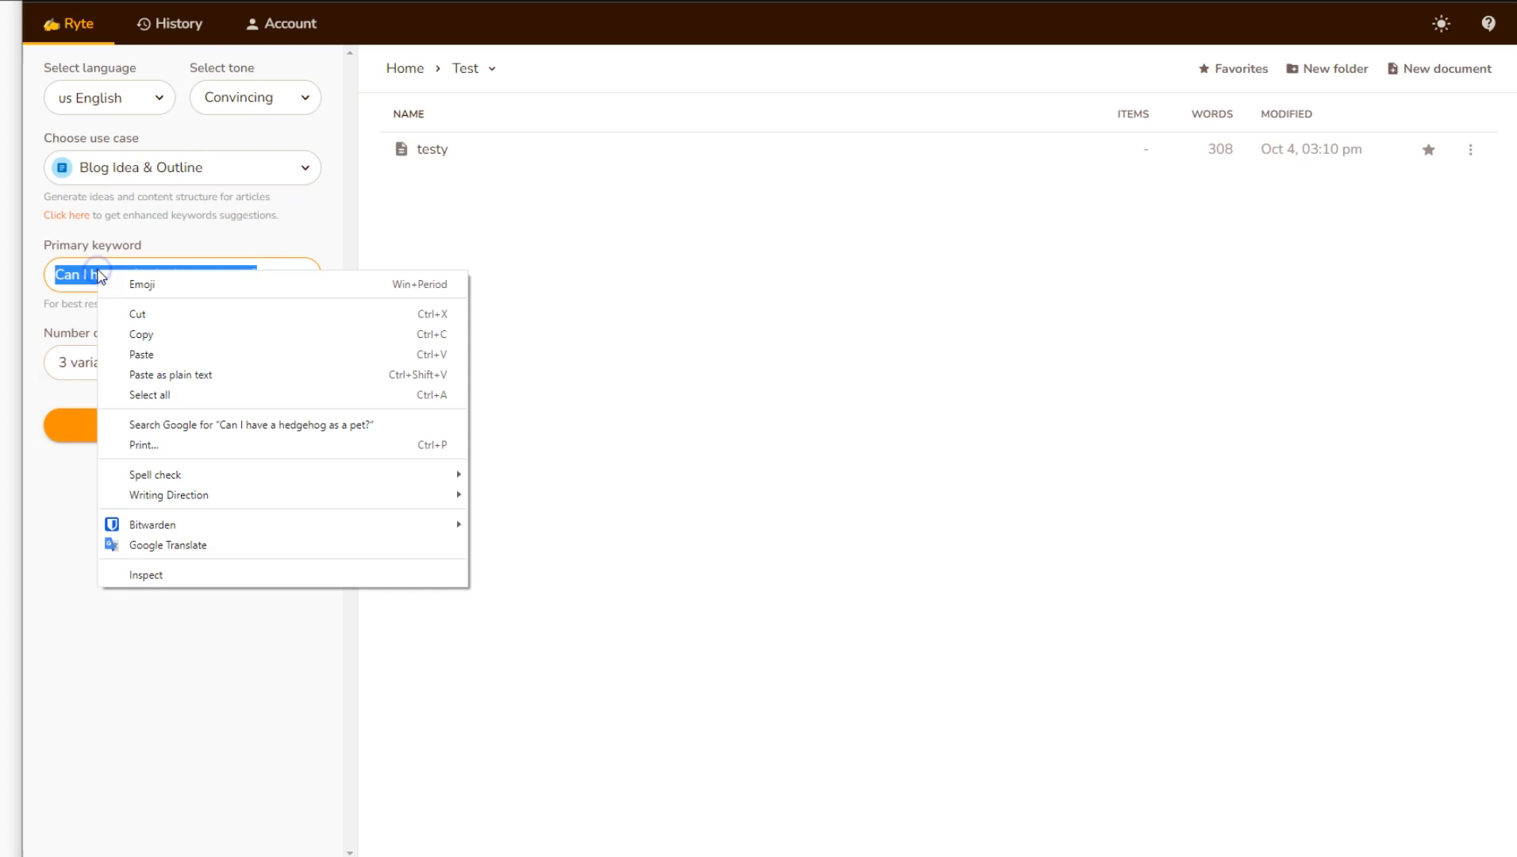
{"action": "left_click", "coordinate": [140, 333]}
{"action": "left_click", "coordinate": [184, 424]}
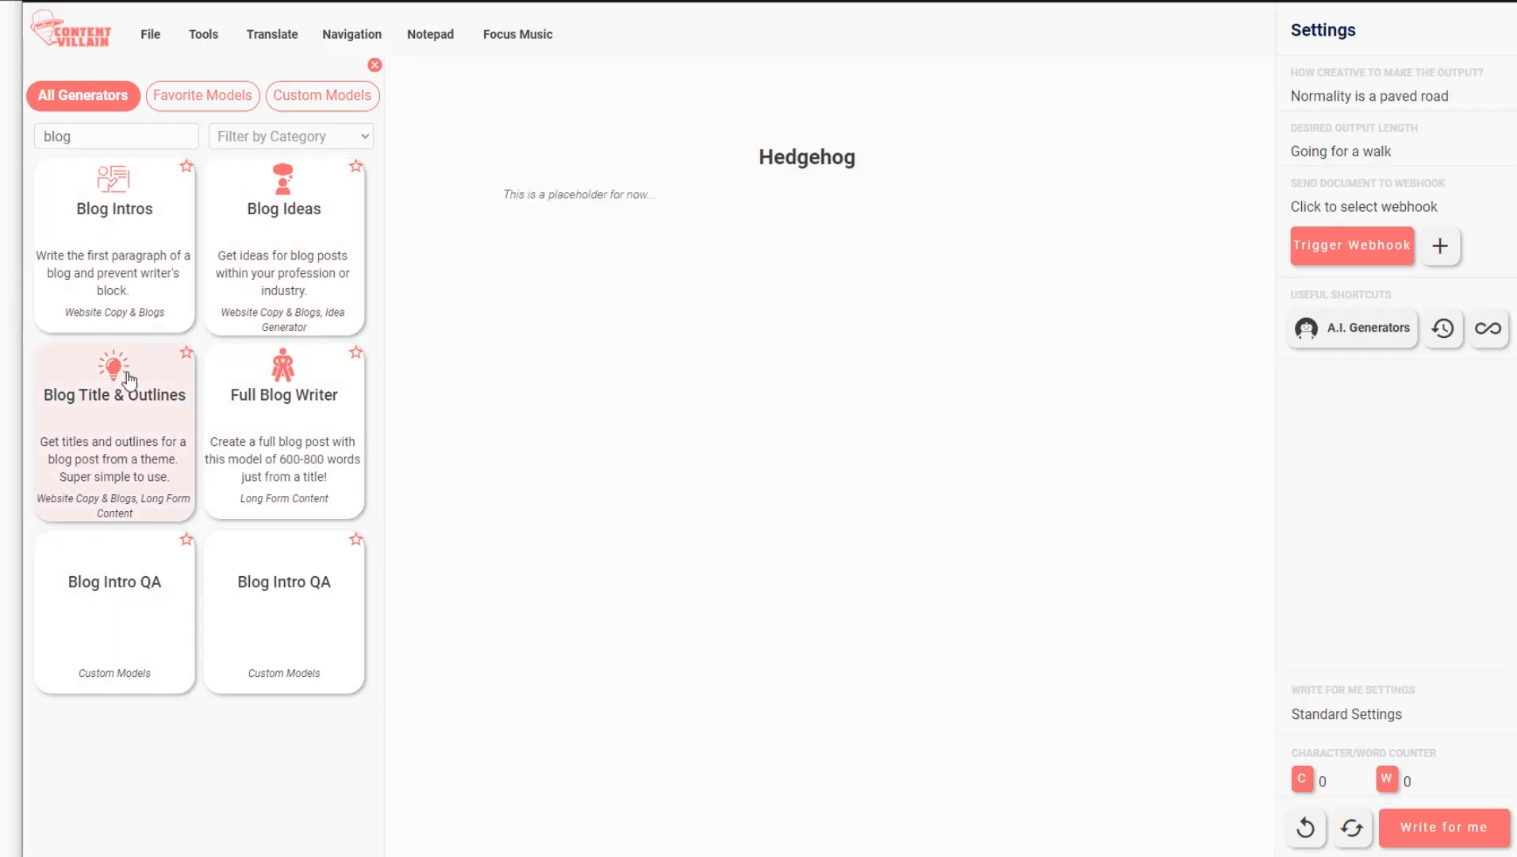
In Content Villain, generate blog titles and outlines for the copied theme "Can I have a hedgehog as a pet?" and add the first output to the document
{"action": "left_click", "coordinate": [79, 430]}
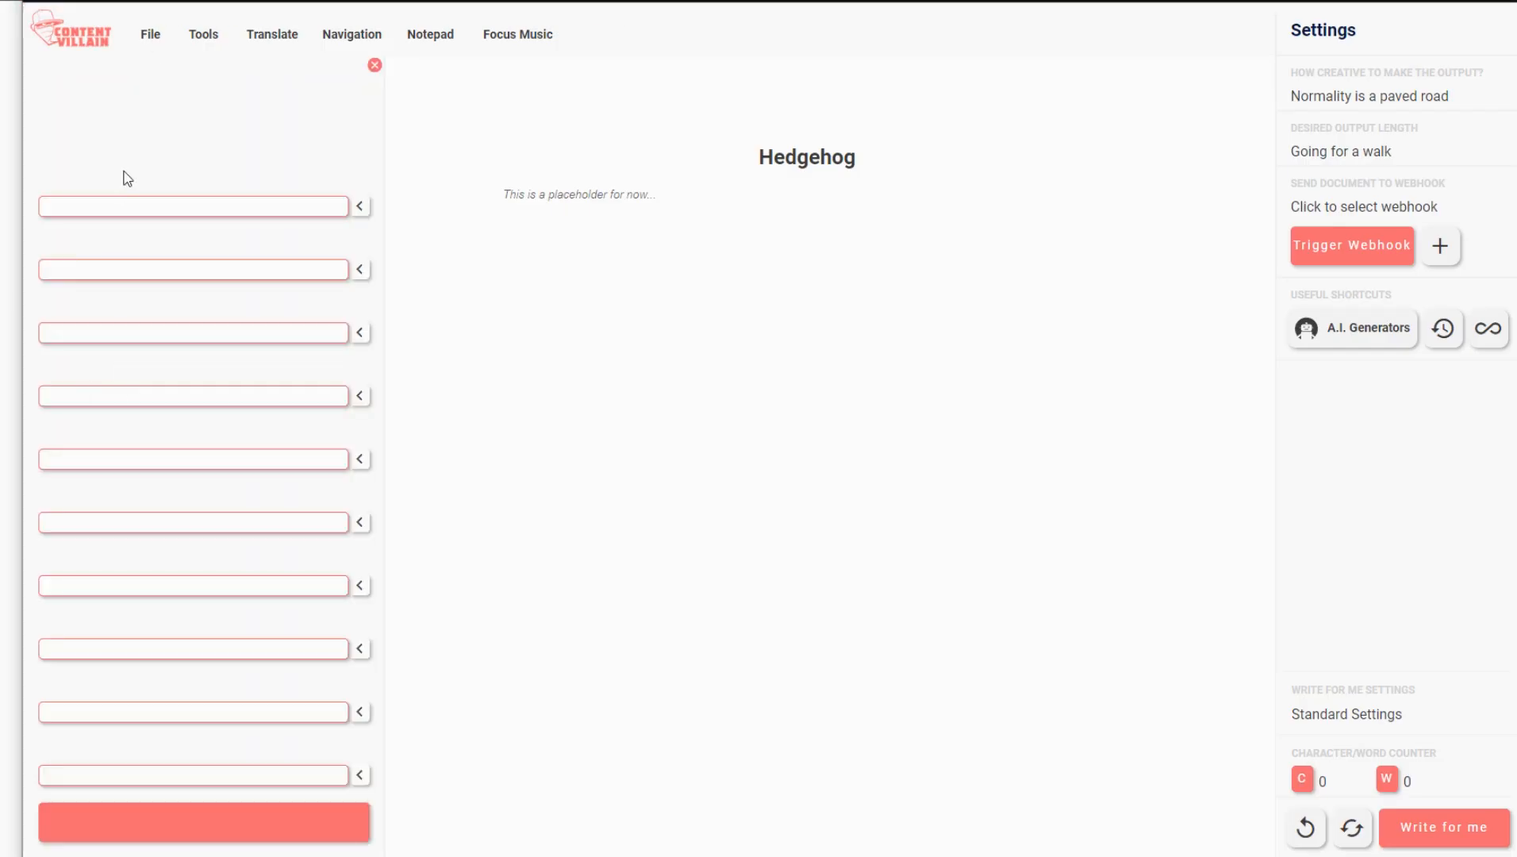
{"action": "left_click", "coordinate": [132, 205]}
{"action": "right_click", "coordinate": [134, 202]}
{"action": "left_click", "coordinate": [172, 343]}
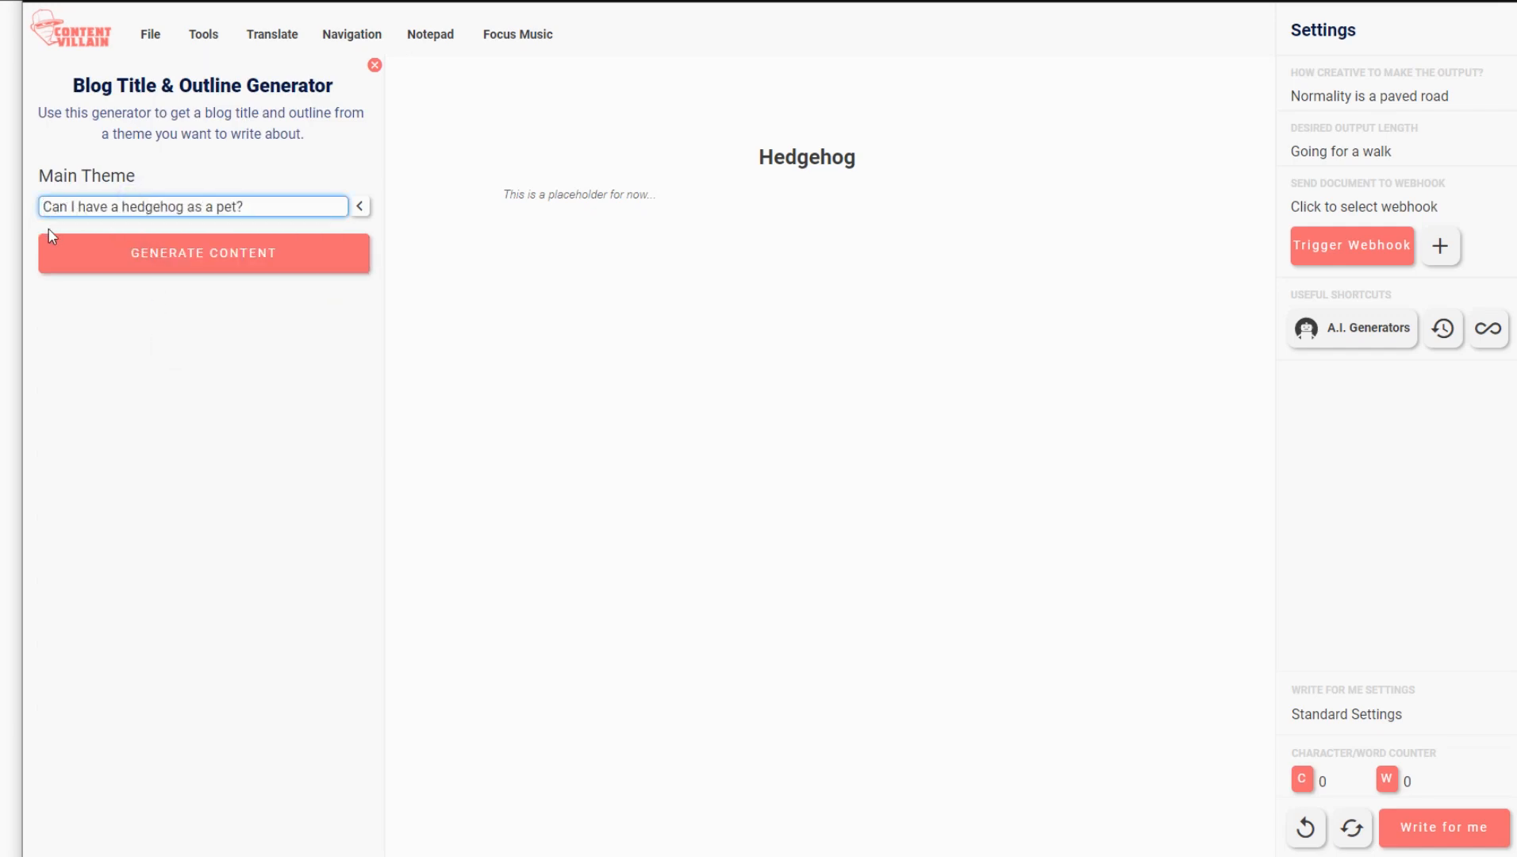
{"action": "left_click", "coordinate": [215, 264]}
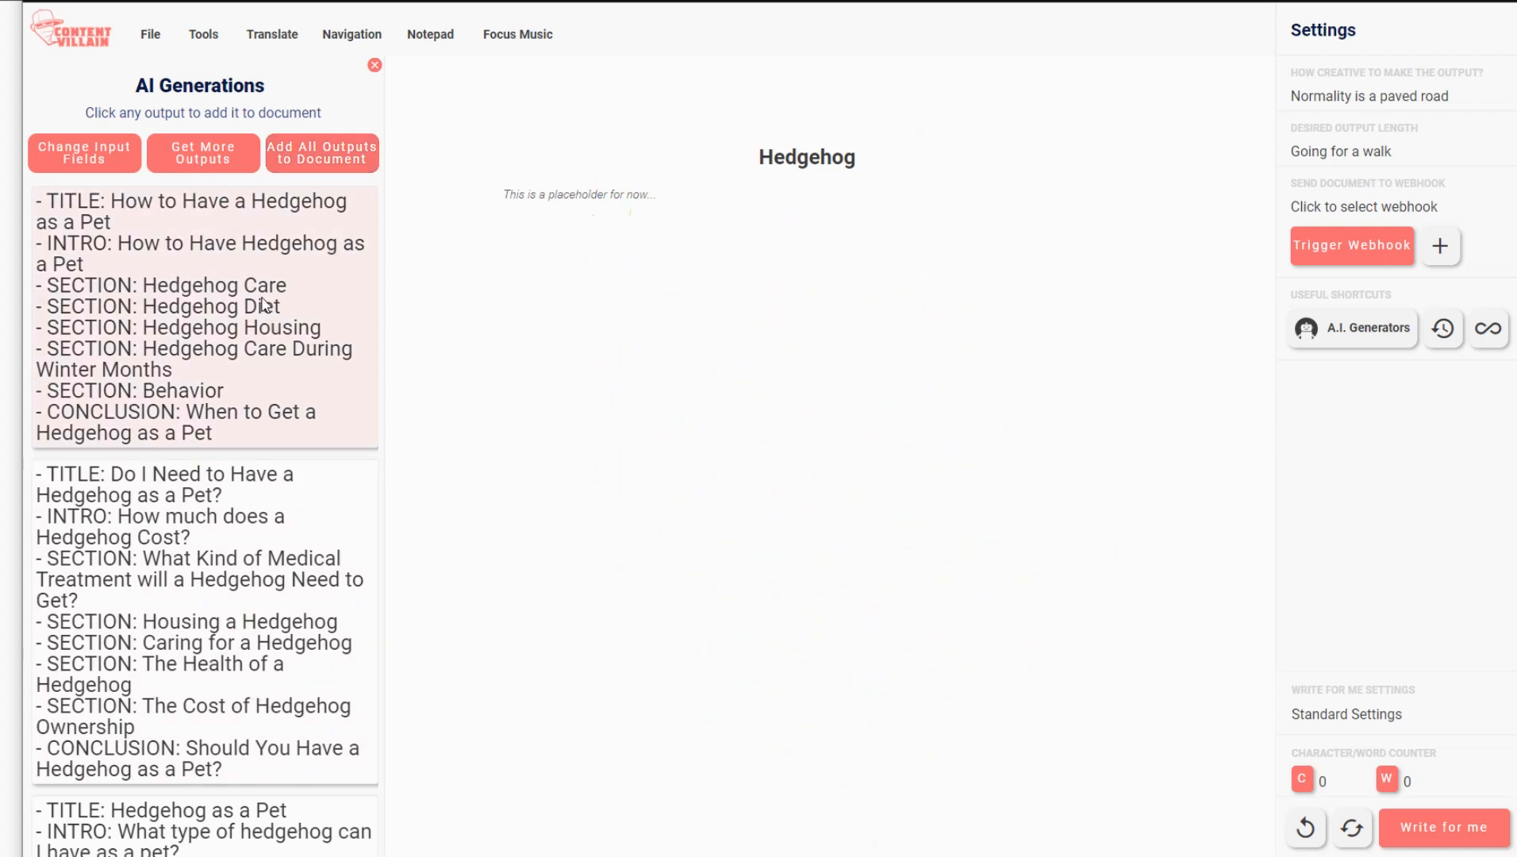
{"action": "left_click", "coordinate": [203, 326]}
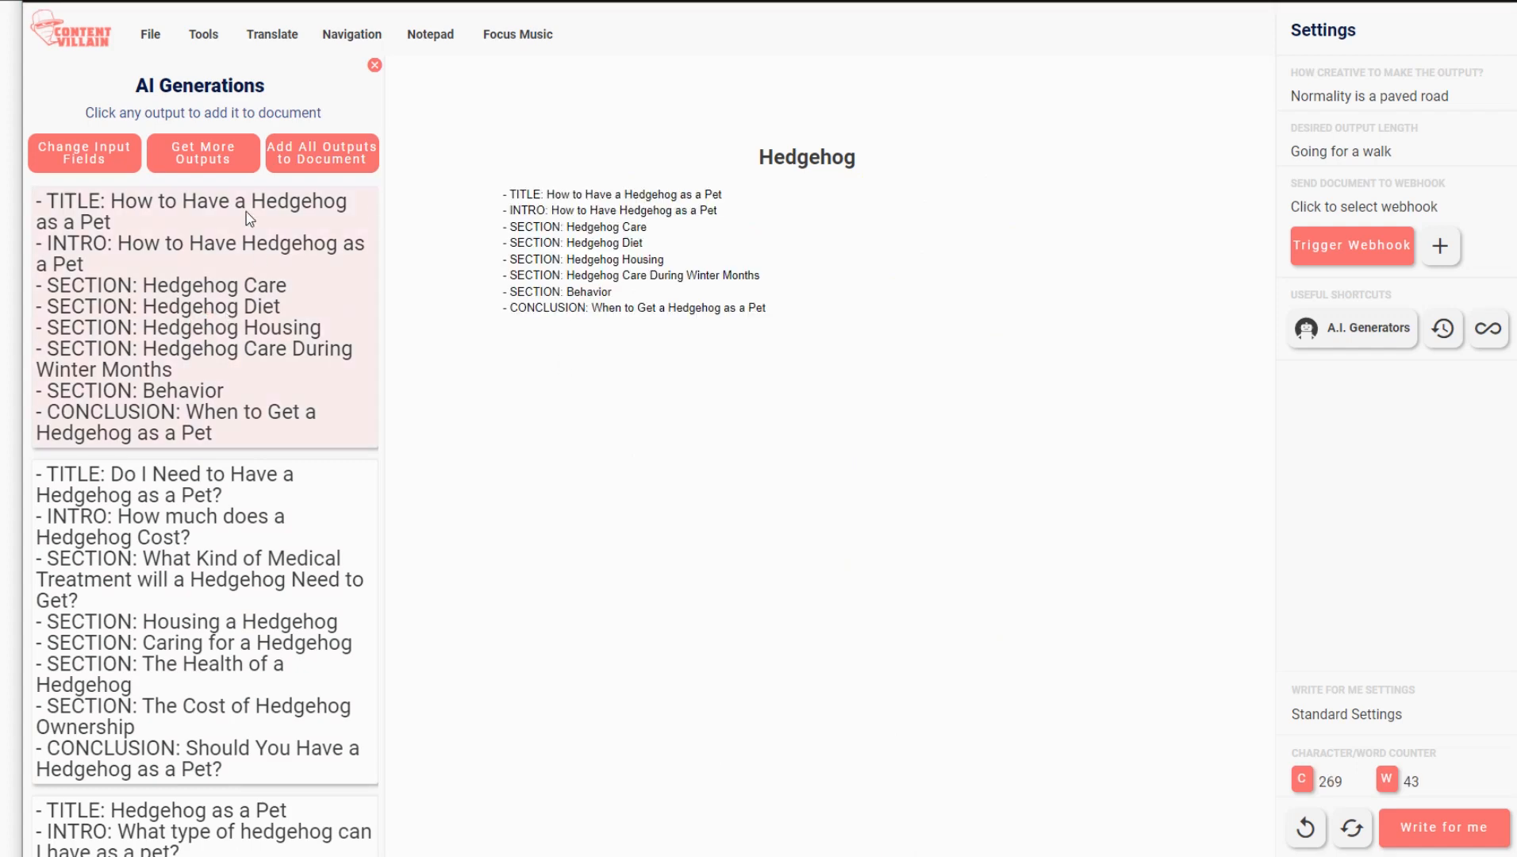
Read through all the generated hedgehog titles and outlines, comparing their intros, sections and conclusions
{"action": "scroll", "coordinate": [298, 508], "scroll_direction": "down", "scroll_amount": 4}
{"action": "scroll", "coordinate": [152, 367], "scroll_direction": "up", "scroll_amount": 4}
{"action": "scroll", "coordinate": [203, 463], "scroll_direction": "down", "scroll_amount": 3}
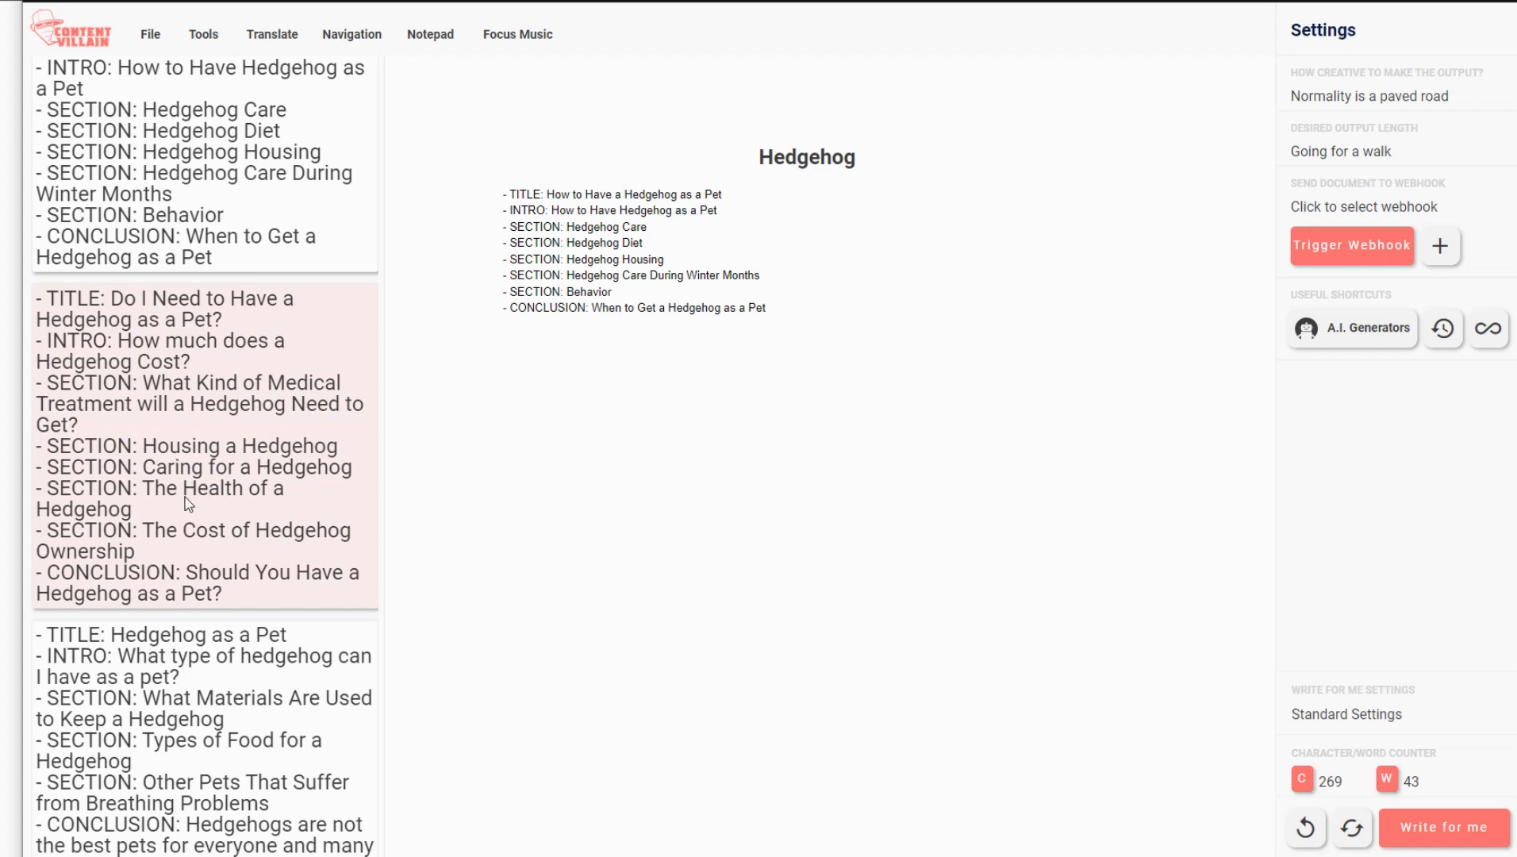
{"action": "scroll", "coordinate": [169, 405], "scroll_direction": "down", "scroll_amount": 2}
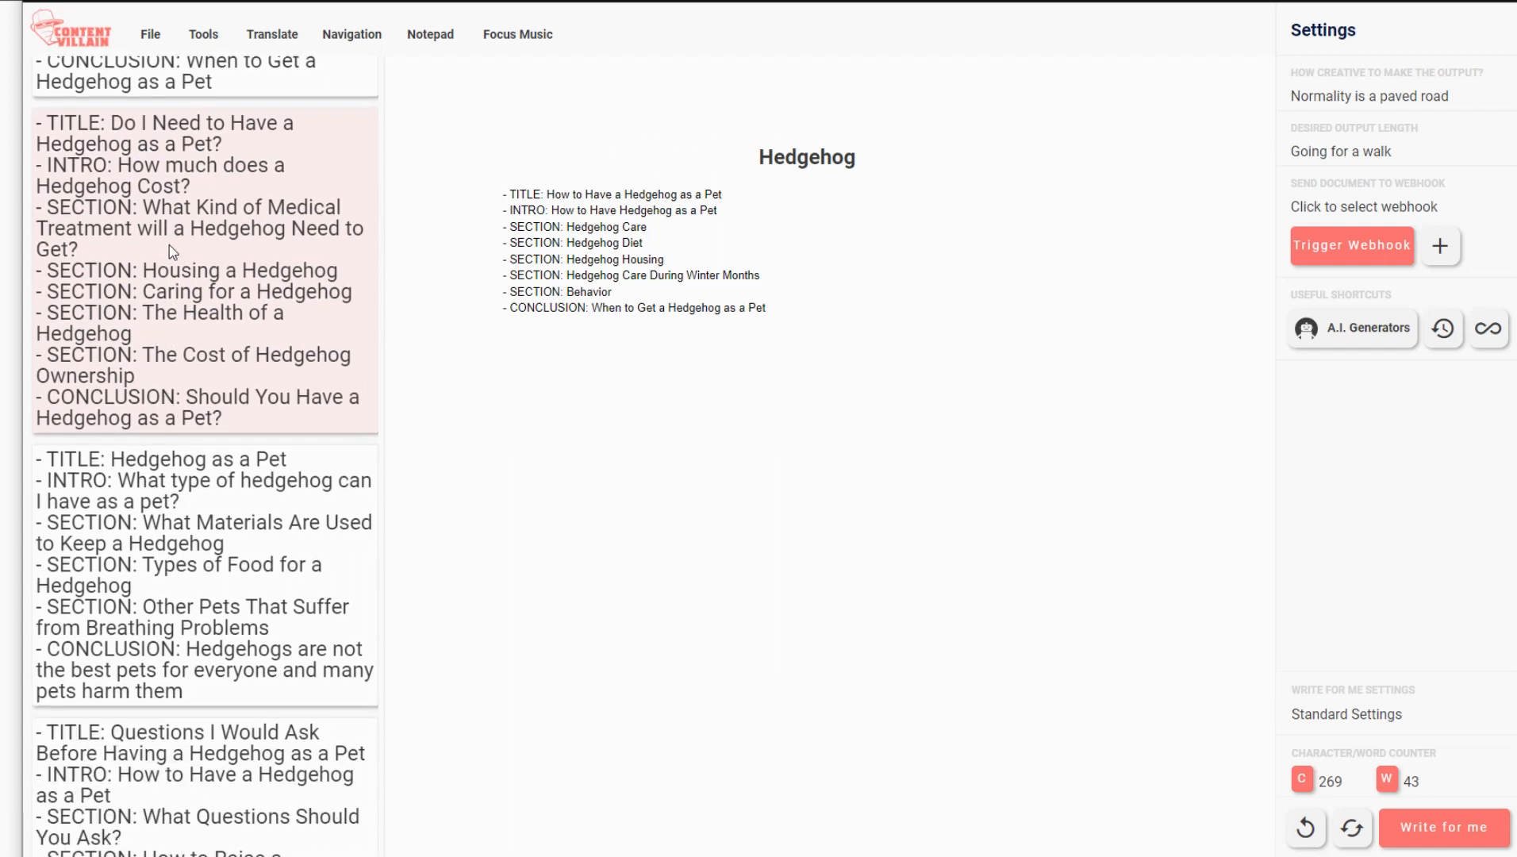
{"action": "scroll", "coordinate": [151, 246], "scroll_direction": "down", "scroll_amount": 2}
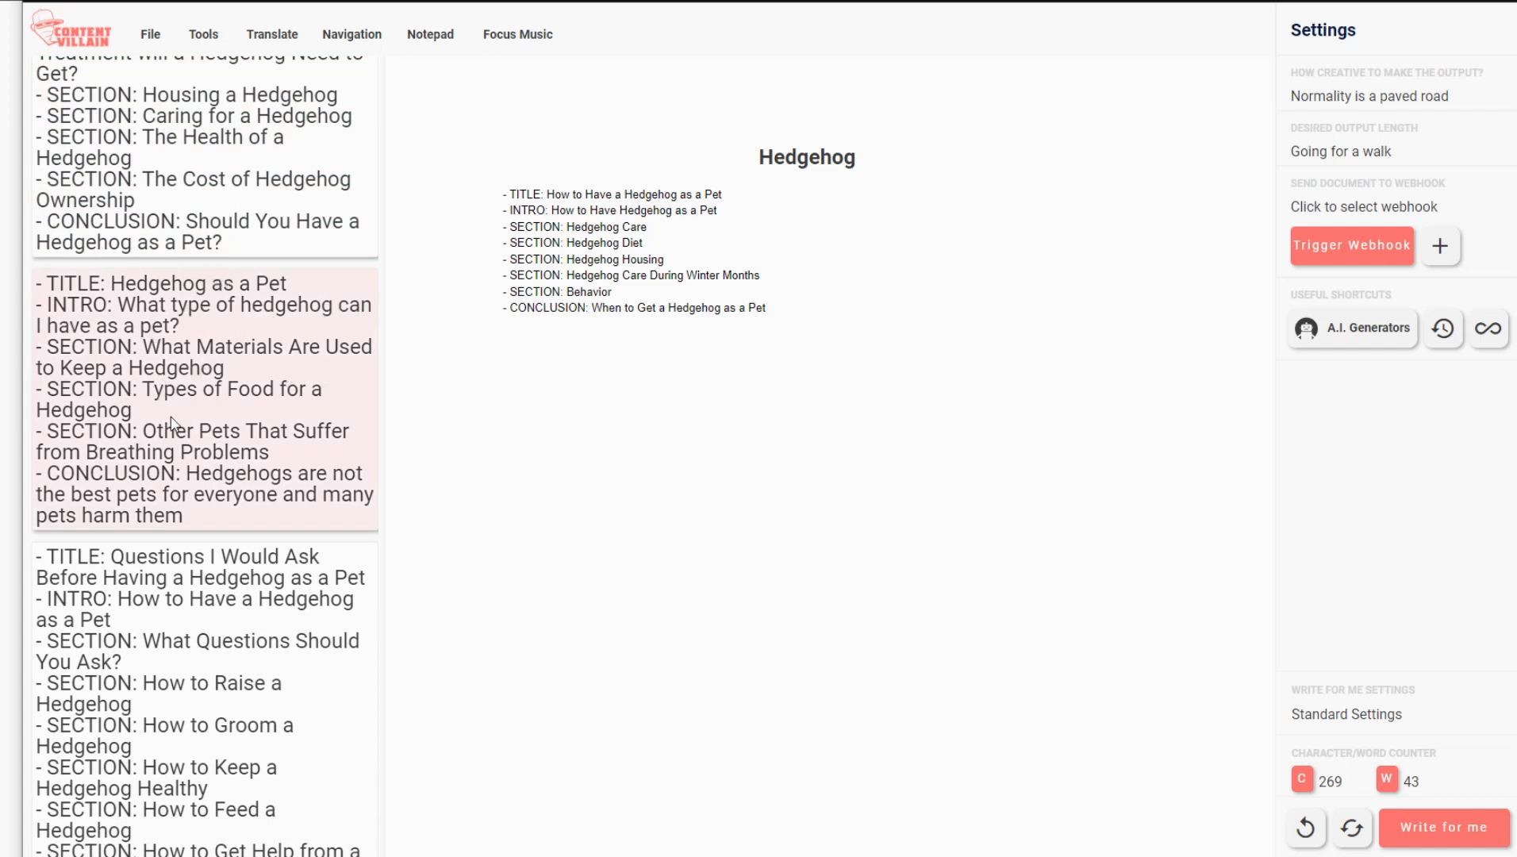
{"action": "scroll", "coordinate": [198, 460], "scroll_direction": "down", "scroll_amount": 2}
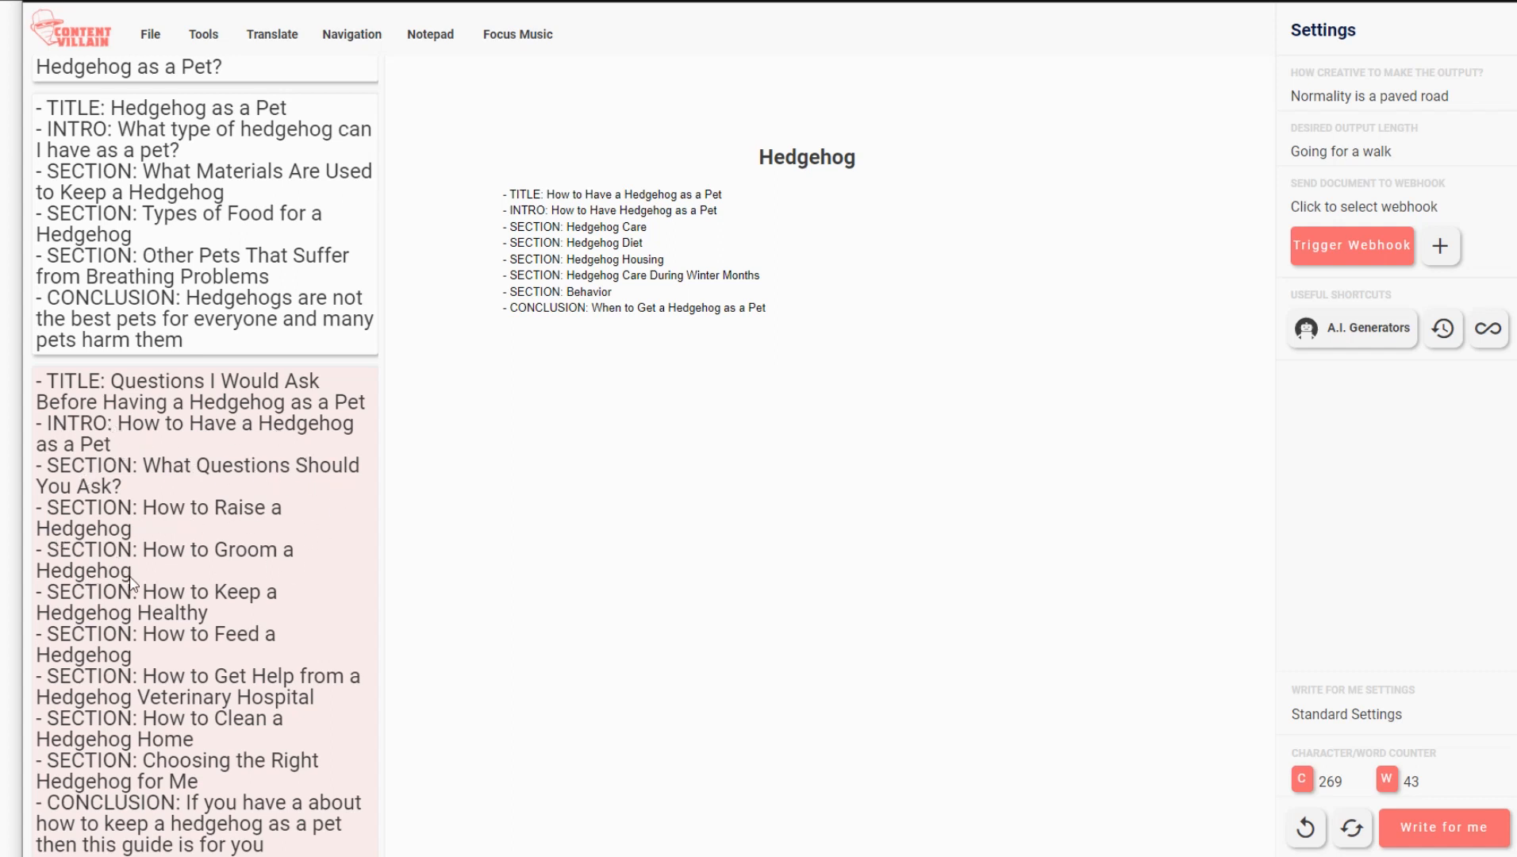
{"action": "scroll", "coordinate": [188, 600], "scroll_direction": "down", "scroll_amount": 3}
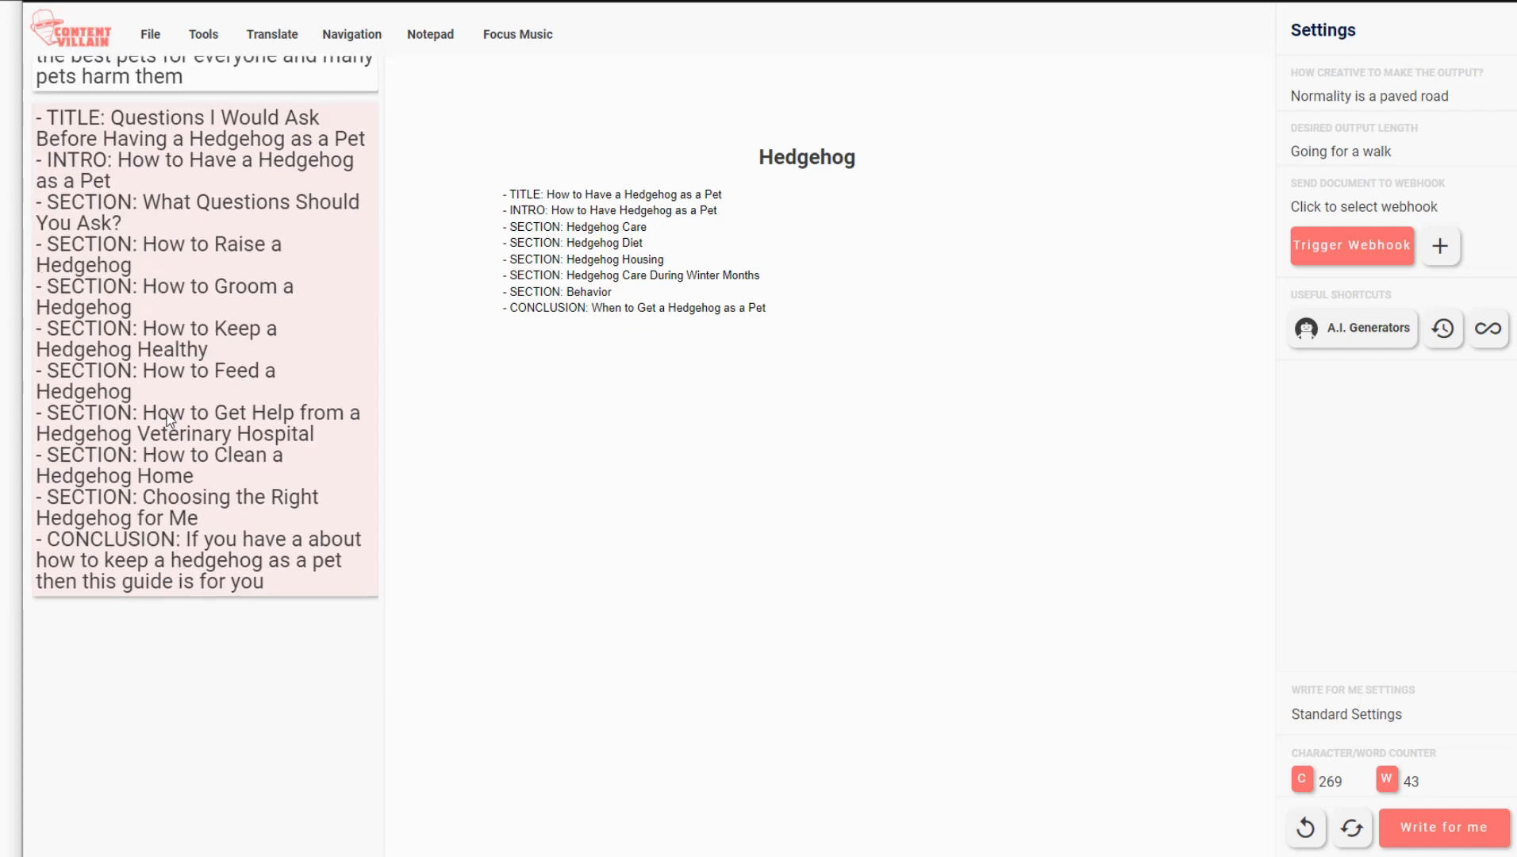
{"action": "scroll", "coordinate": [169, 420], "scroll_direction": "up", "scroll_amount": 12}
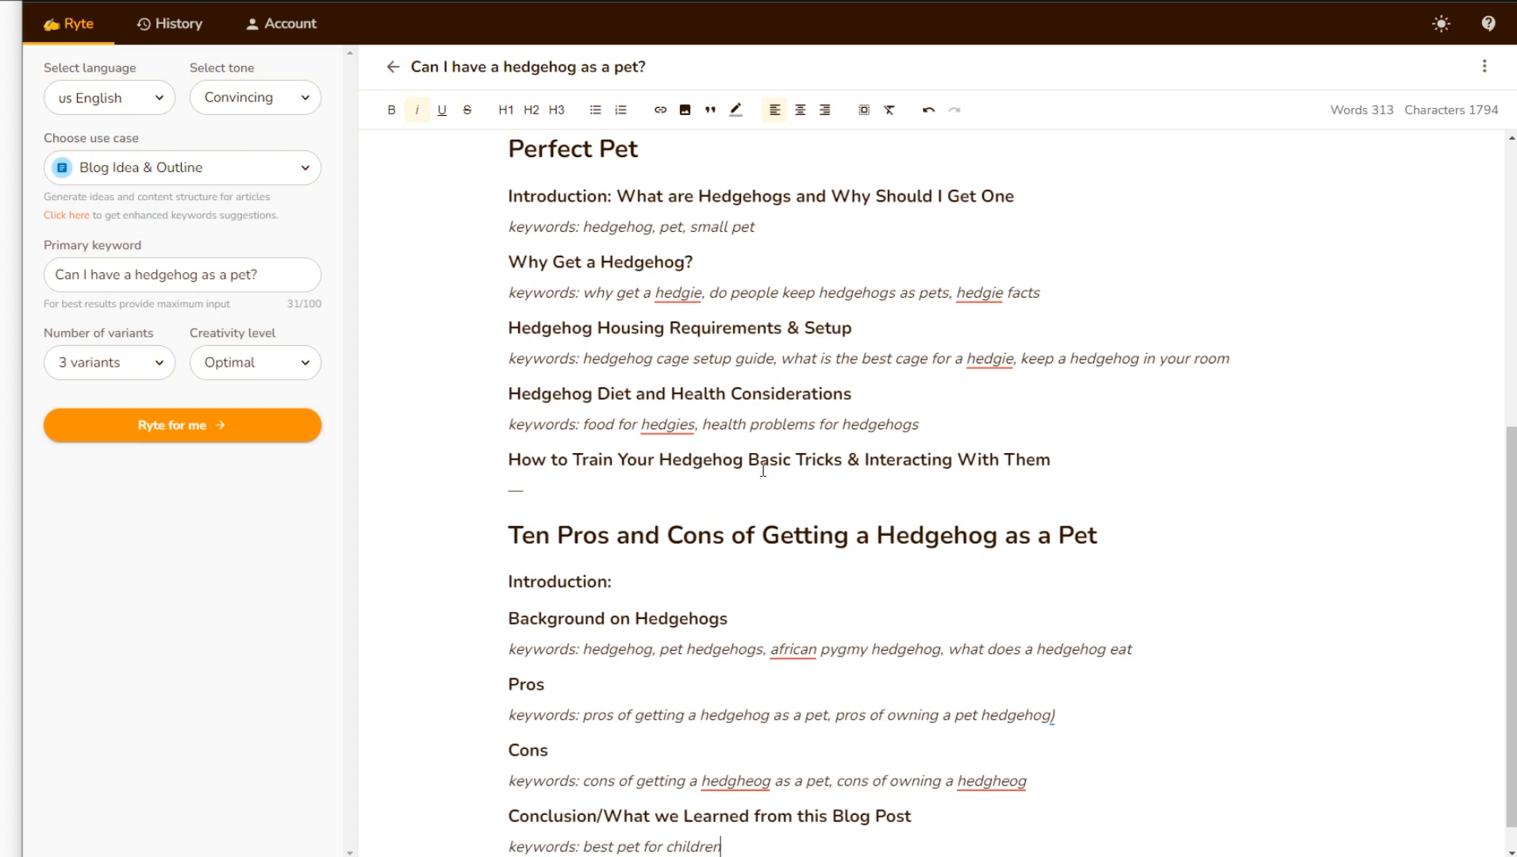
Switch to Ryte and generate 1 more variant of the hedgehog blog idea and outline
{"action": "scroll", "coordinate": [753, 469], "scroll_direction": "down", "scroll_amount": 1}
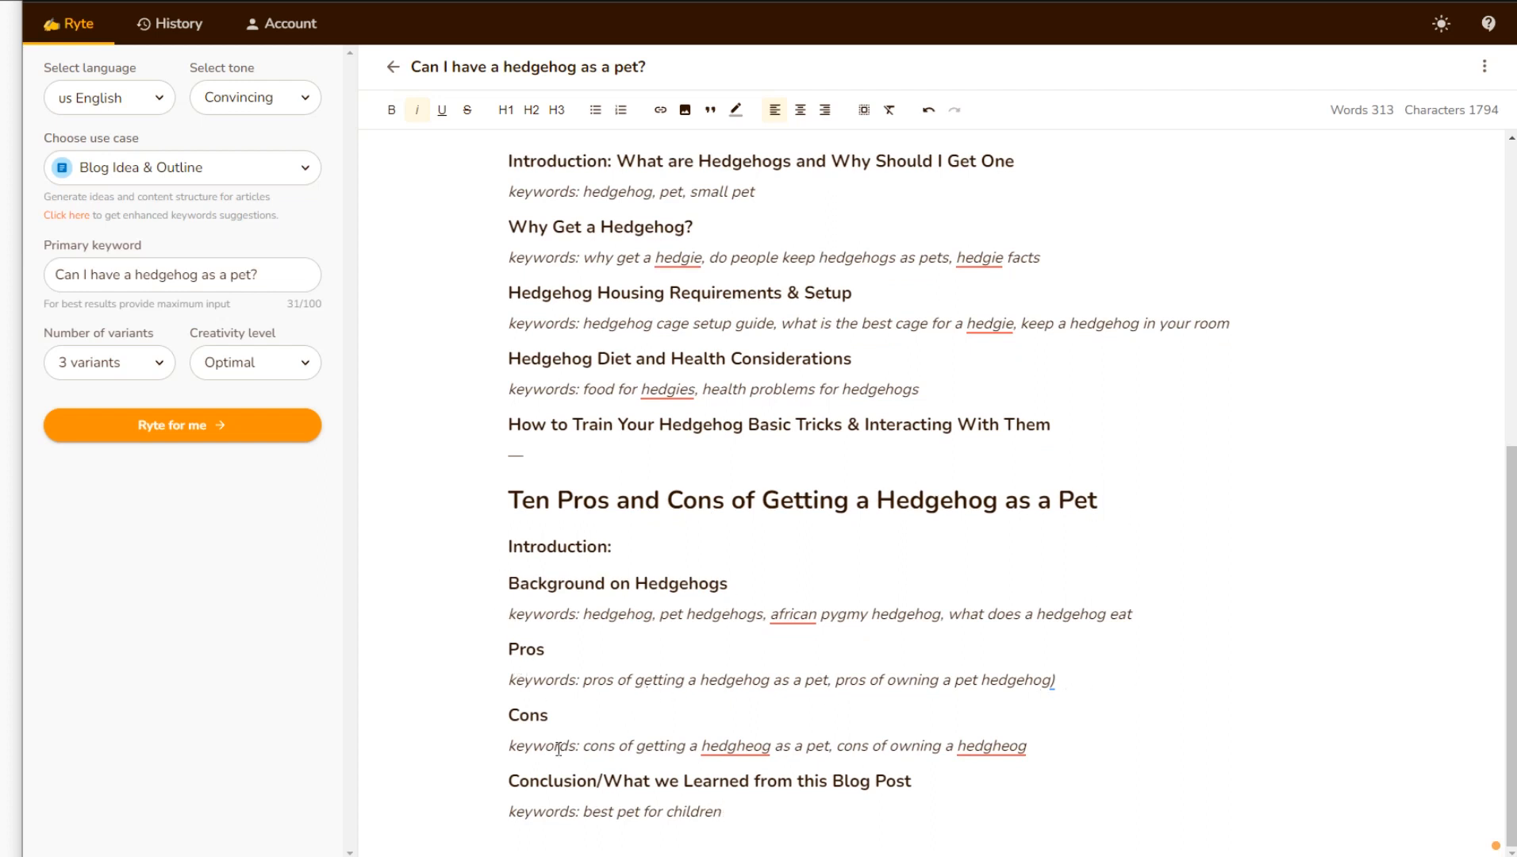
{"action": "left_click", "coordinate": [754, 744]}
{"action": "left_click", "coordinate": [97, 363]}
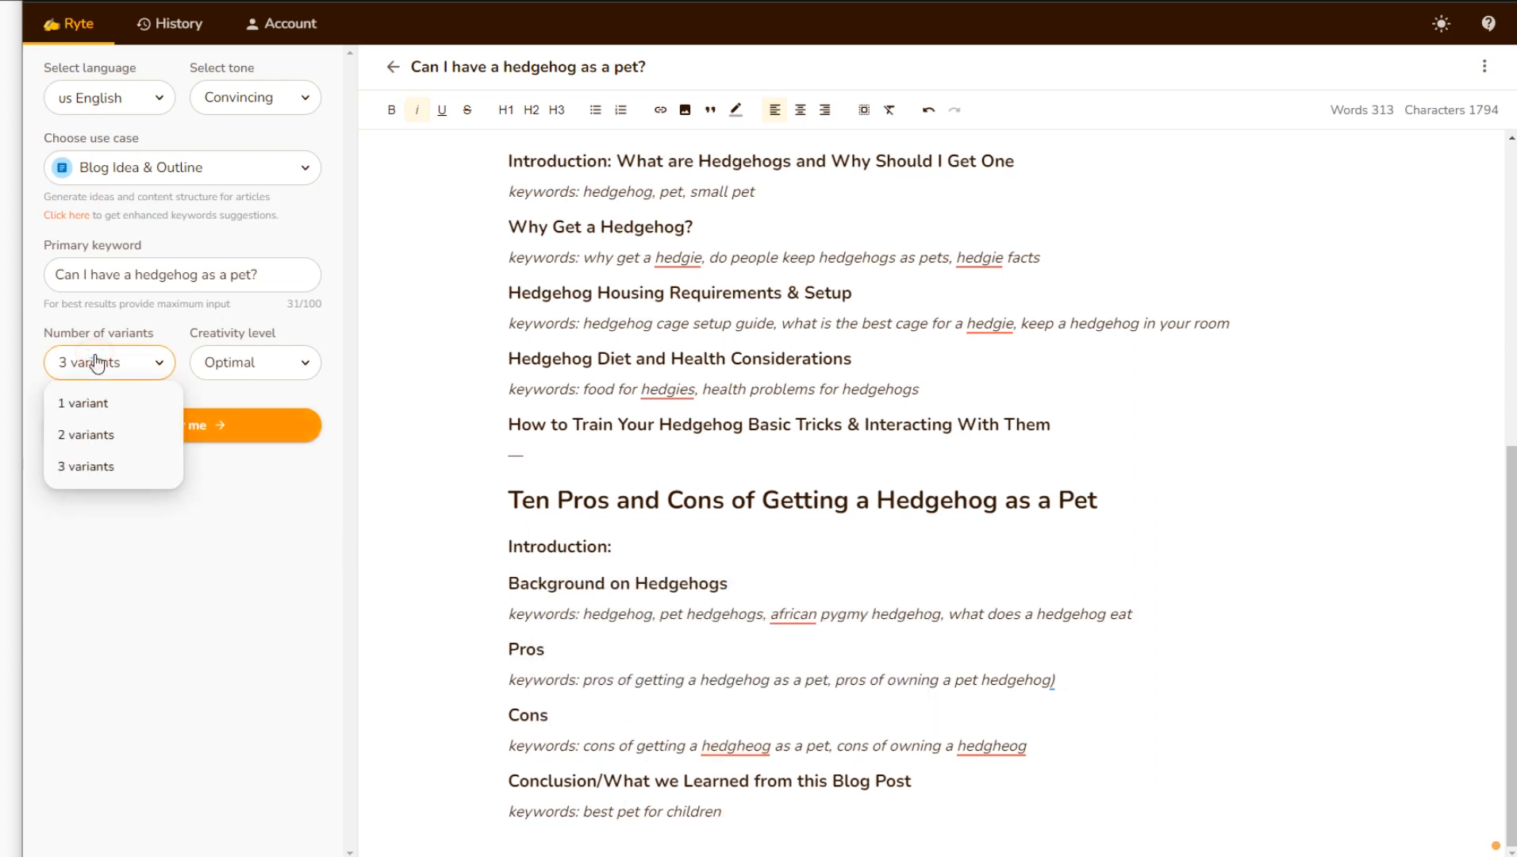
{"action": "left_click", "coordinate": [79, 403]}
{"action": "left_click", "coordinate": [133, 422]}
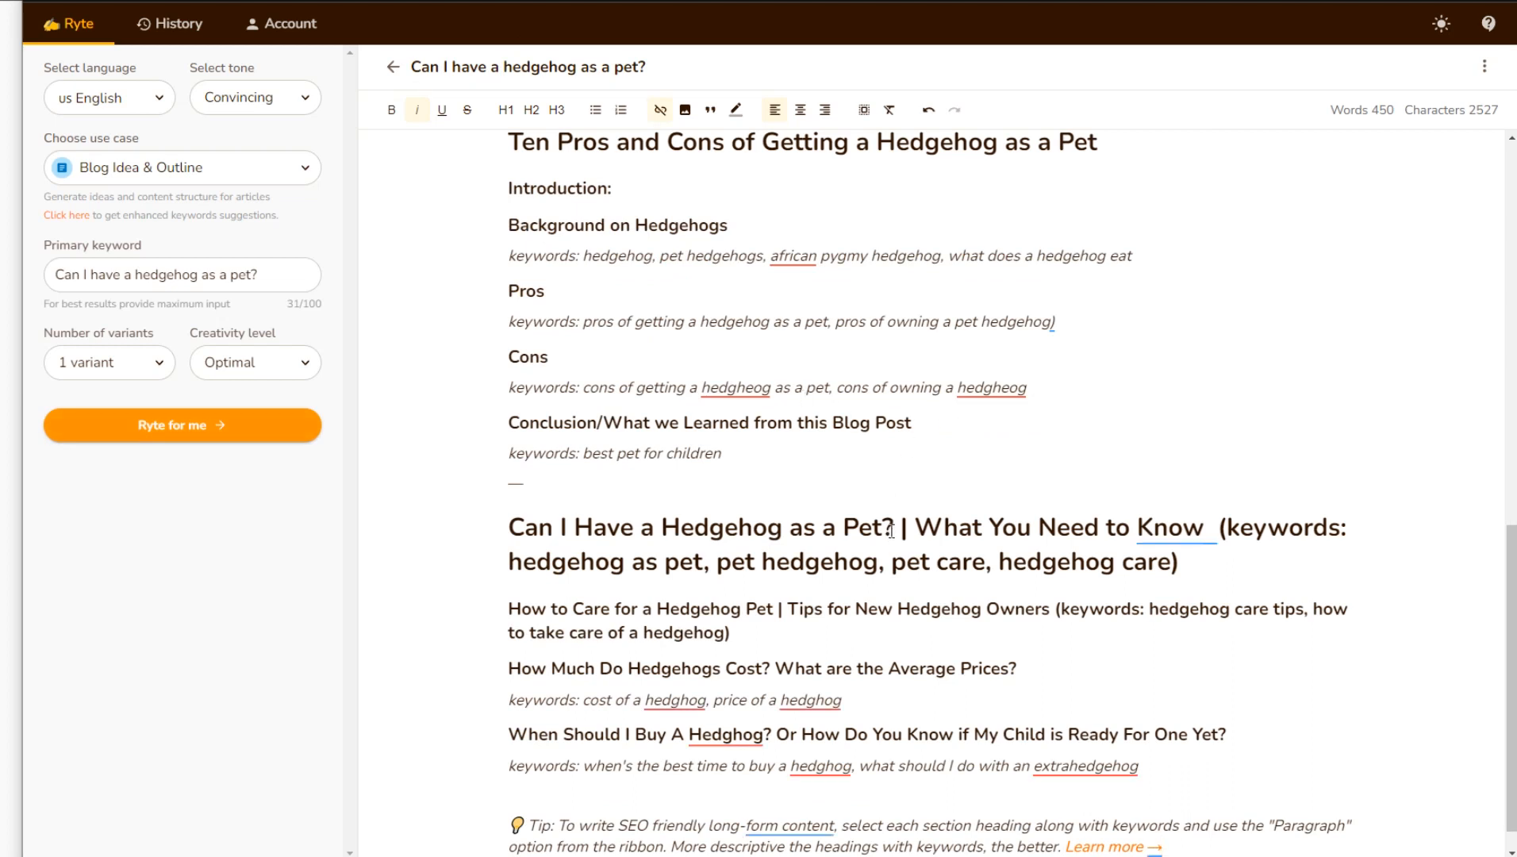
Examine the newly generated outline's headings, keywords and flagged spellings in Ryte, and return to Content Villain's generated outlines
{"action": "scroll", "coordinate": [1042, 463], "scroll_direction": "down", "scroll_amount": 1}
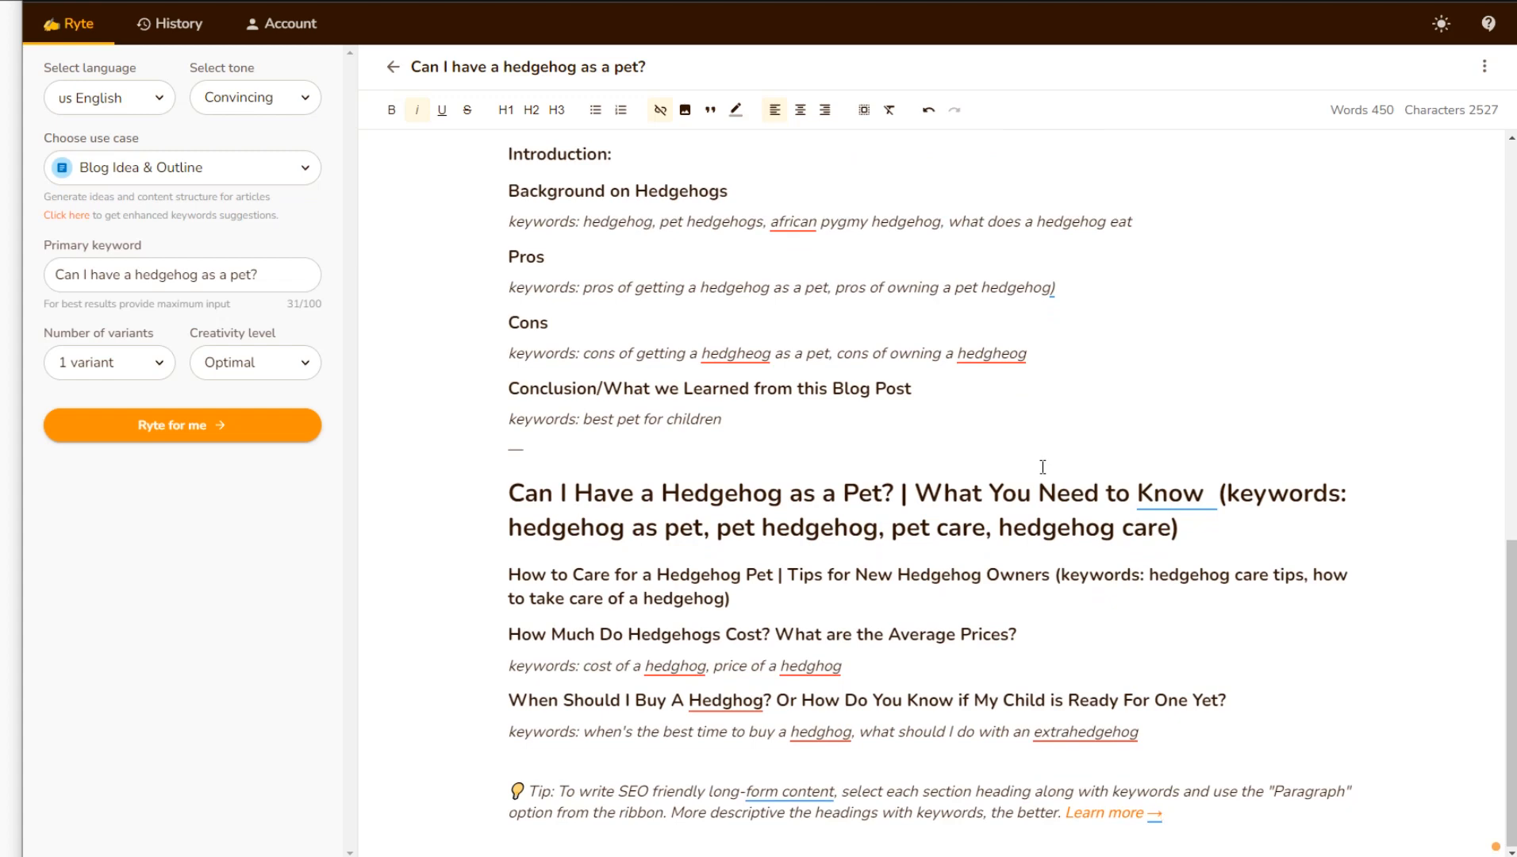
{"action": "scroll", "coordinate": [771, 583], "scroll_direction": "up", "scroll_amount": 6}
{"action": "scroll", "coordinate": [774, 589], "scroll_direction": "down", "scroll_amount": 6}
{"action": "left_click", "coordinate": [821, 506]}
{"action": "left_click", "coordinate": [1206, 498]}
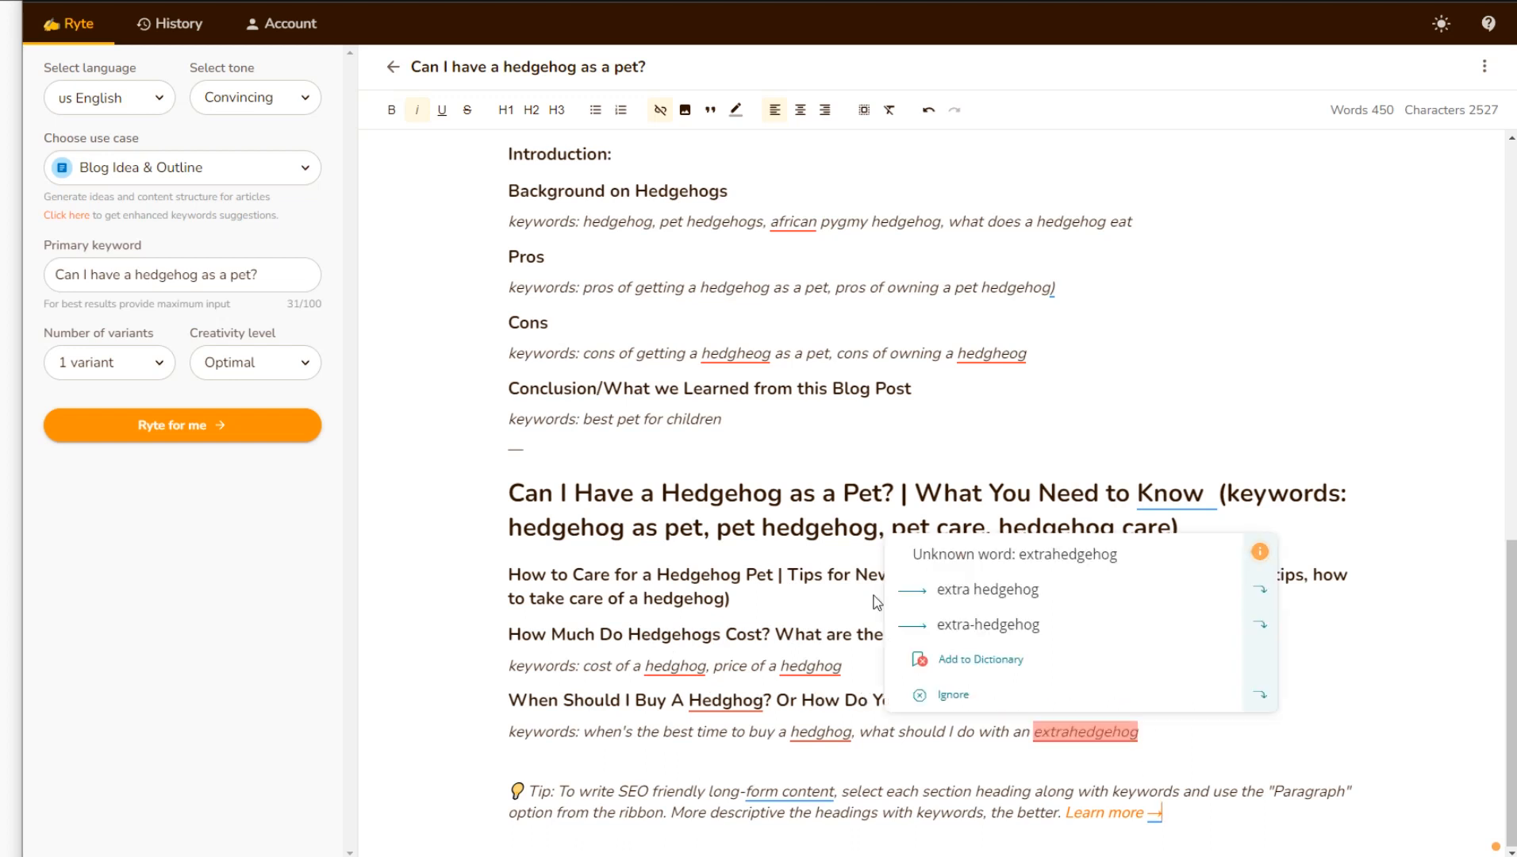
{"action": "scroll", "coordinate": [658, 458], "scroll_direction": "up", "scroll_amount": 10}
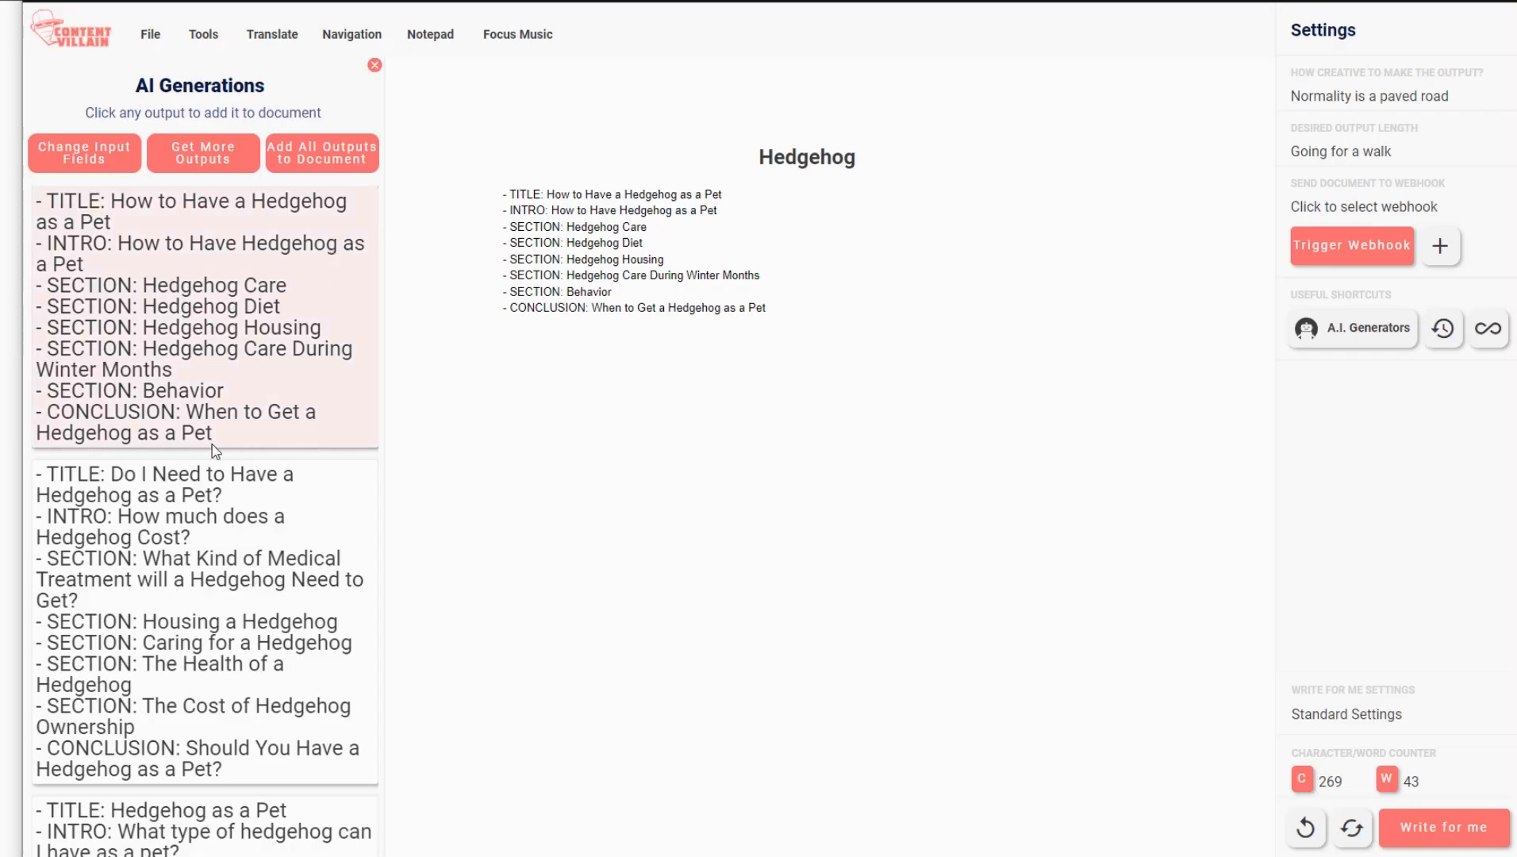
{"action": "scroll", "coordinate": [214, 449], "scroll_direction": "down", "scroll_amount": 2}
{"action": "scroll", "coordinate": [215, 449], "scroll_direction": "down", "scroll_amount": 2}
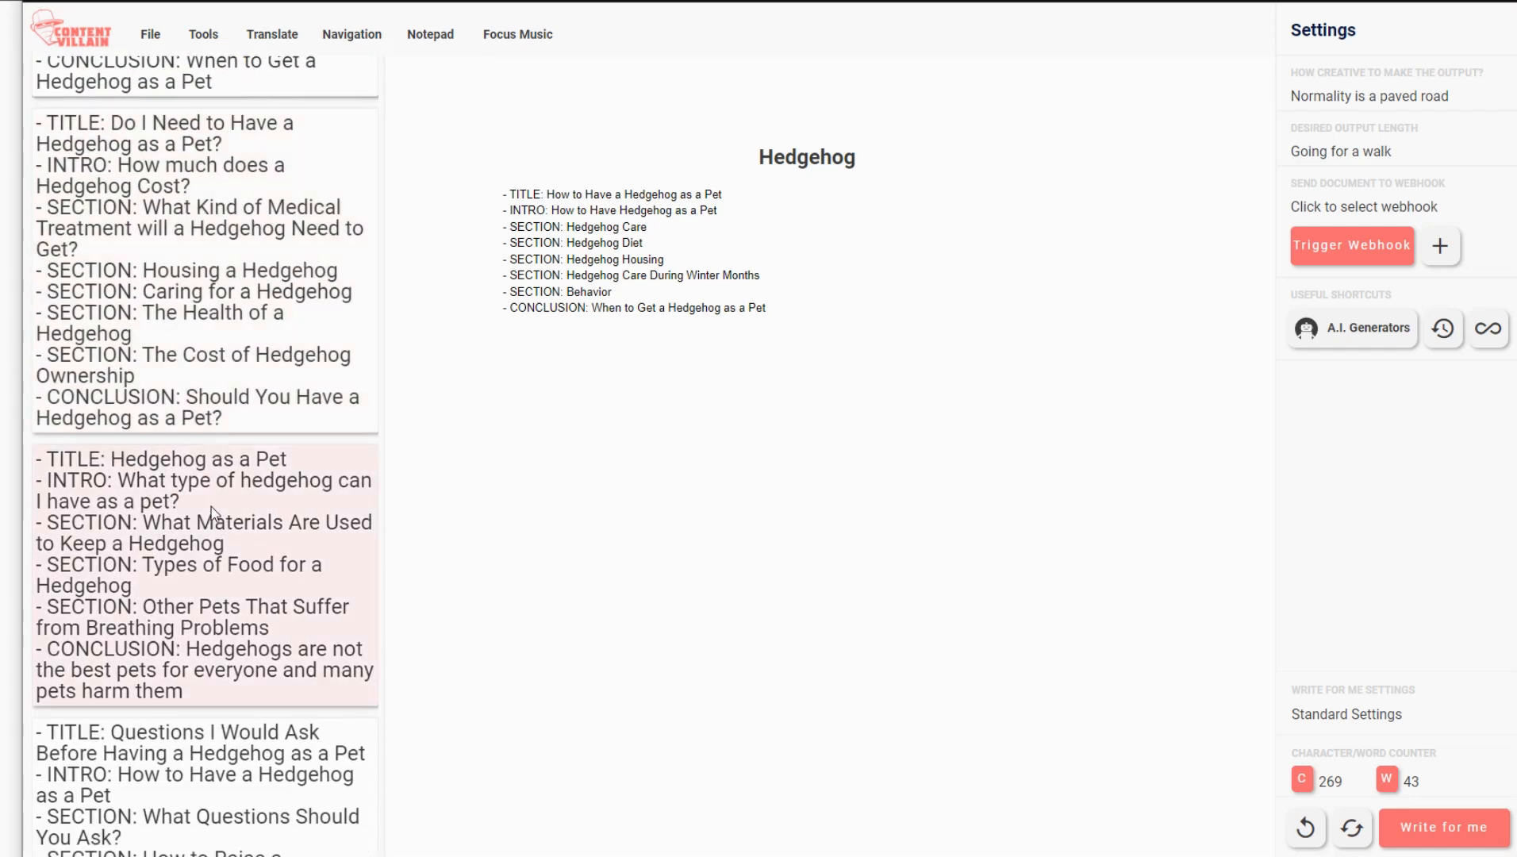
{"action": "scroll", "coordinate": [201, 674], "scroll_direction": "down", "scroll_amount": 3}
{"action": "scroll", "coordinate": [200, 675], "scroll_direction": "up", "scroll_amount": 8}
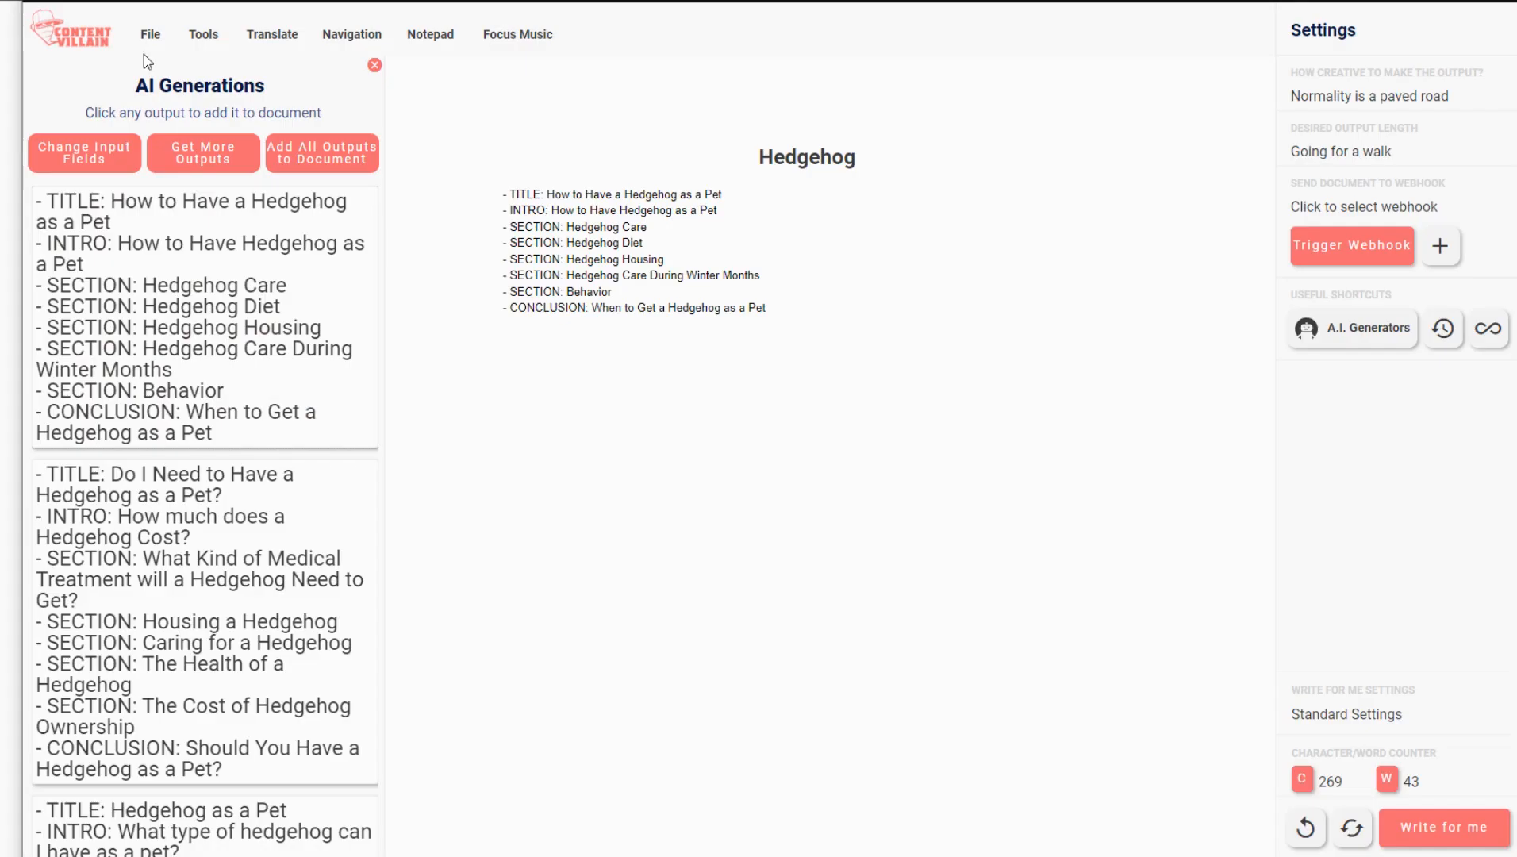
Open the A.I. Generators collection and clear the "blog" model search
{"action": "left_click", "coordinate": [204, 34]}
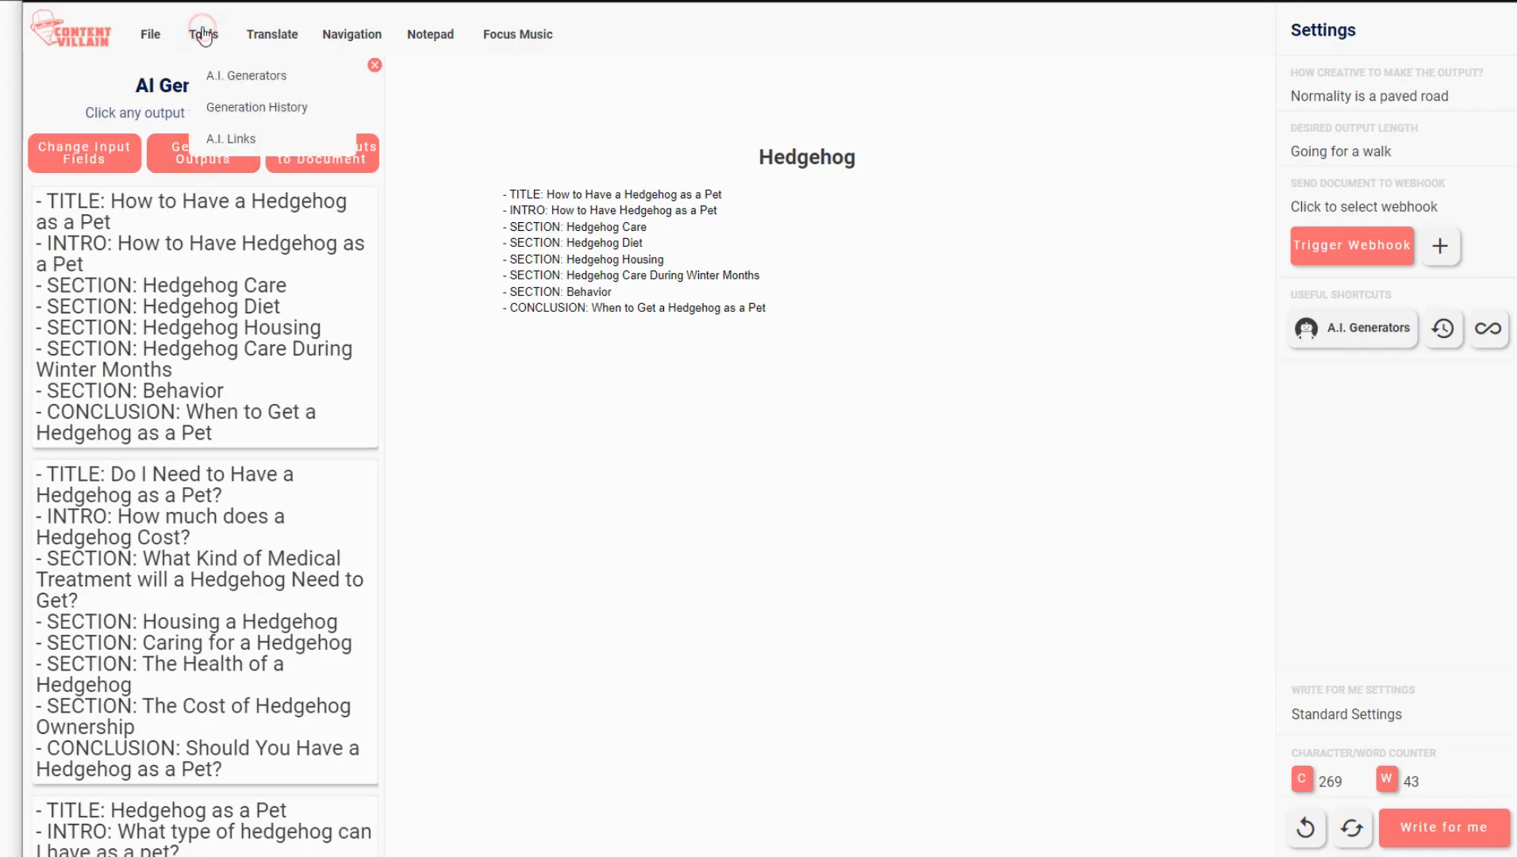
{"action": "left_click", "coordinate": [230, 74]}
{"action": "left_click", "coordinate": [147, 138]}
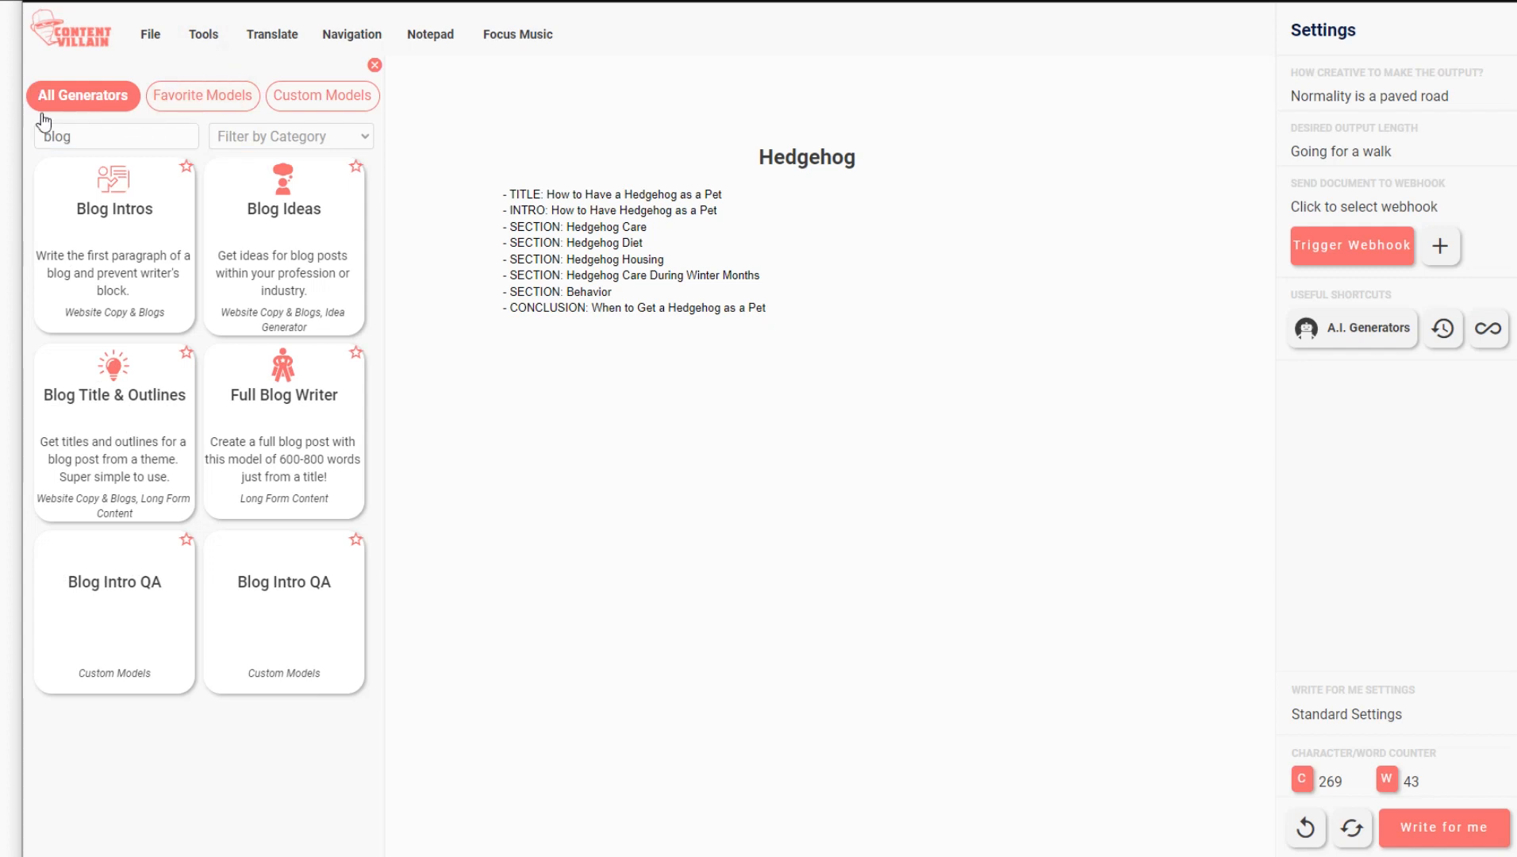
{"action": "left_click", "coordinate": [110, 133]}
{"action": "key", "text": "BackSpace"}
{"action": "key", "text": "BackSpace"}
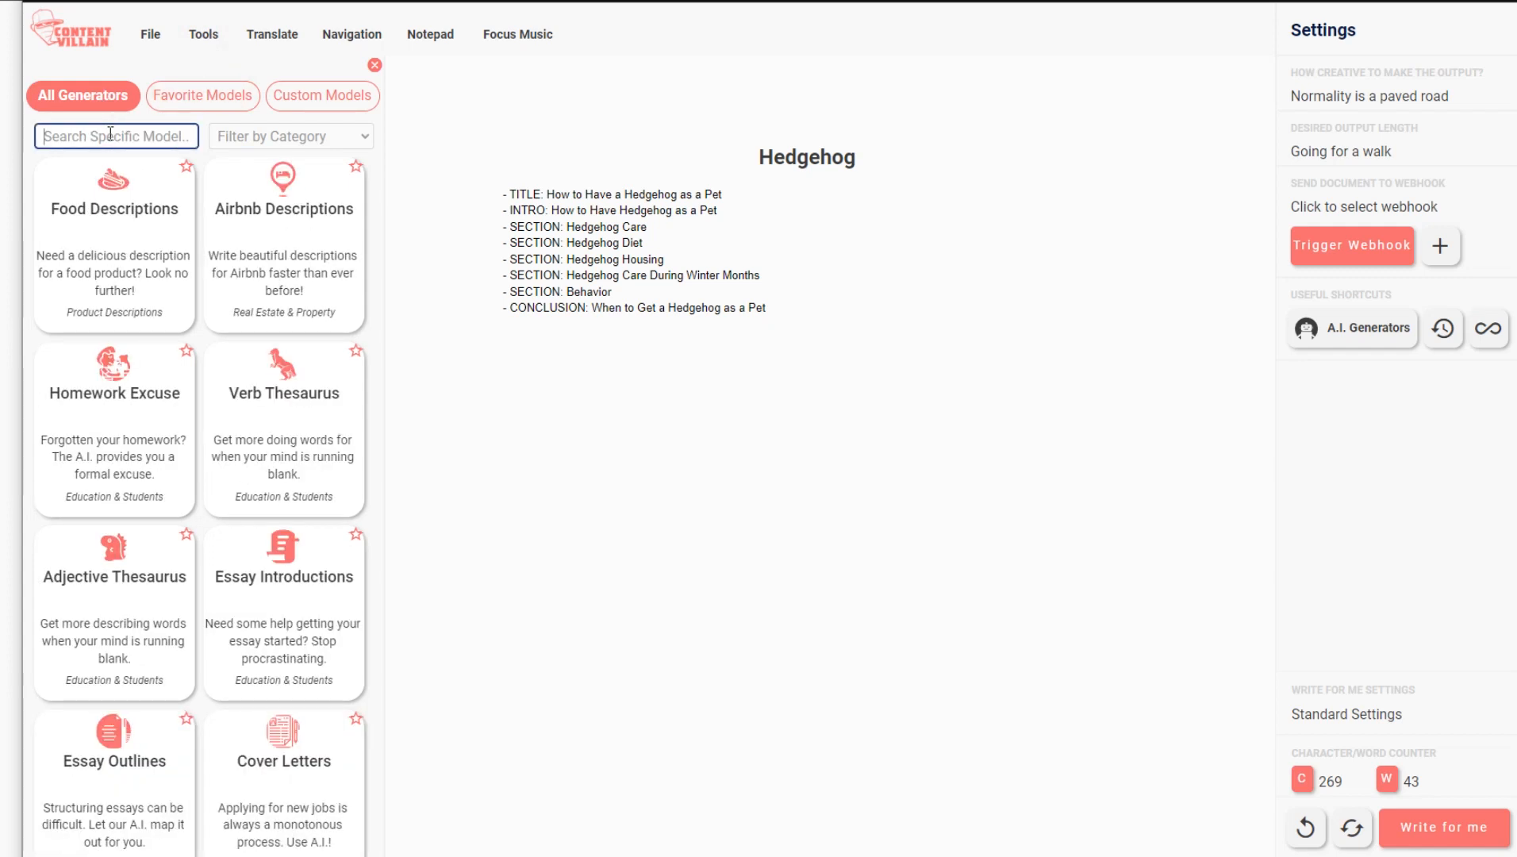
Filter the generators by the Social Media & Ads category and open Facebook Ad Headlines
{"action": "left_click", "coordinate": [267, 138]}
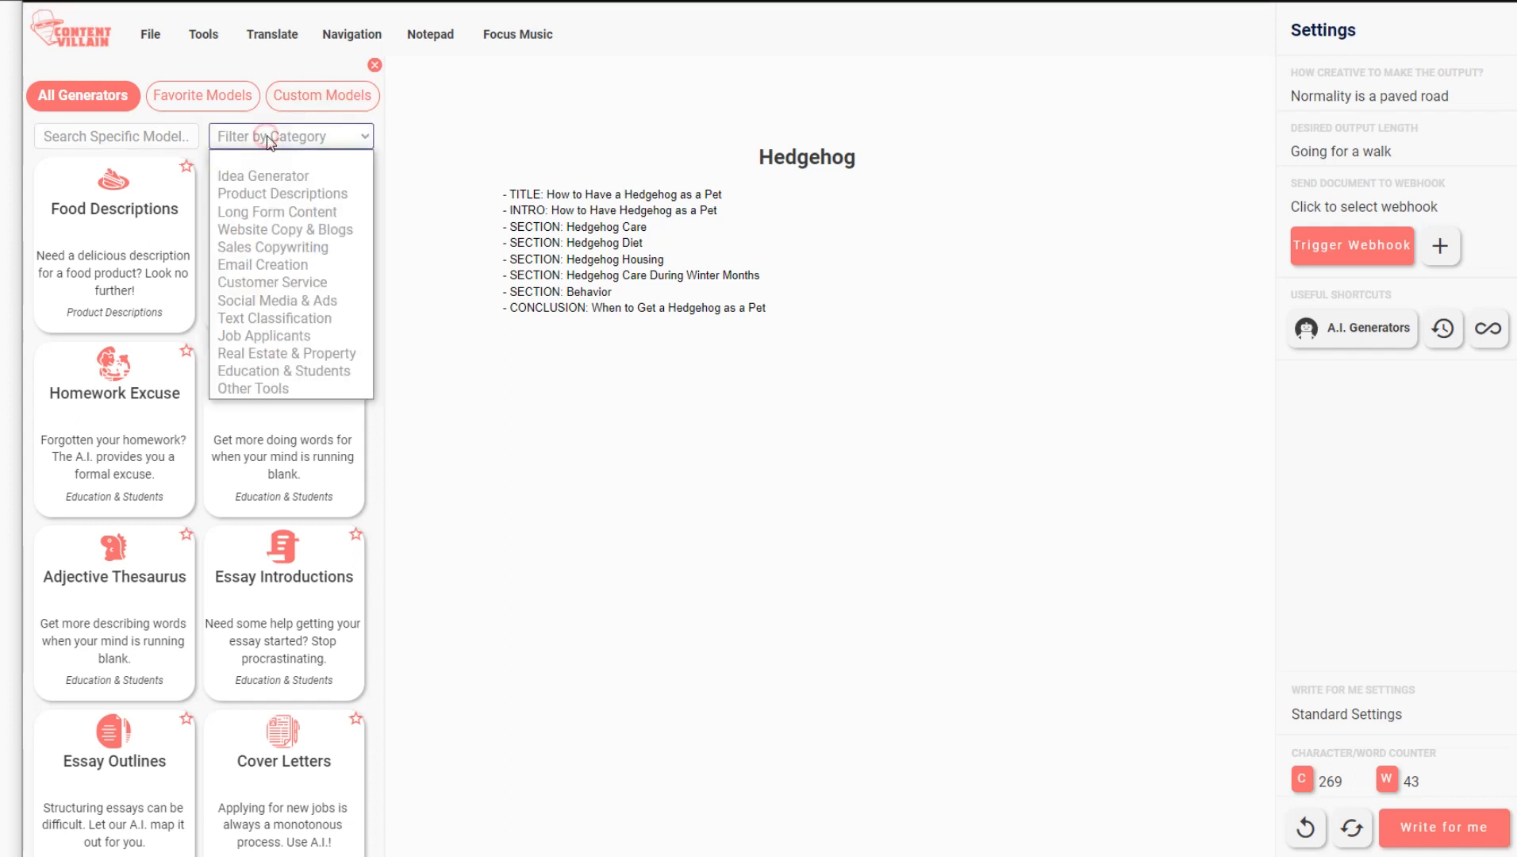
{"action": "left_click", "coordinate": [272, 301]}
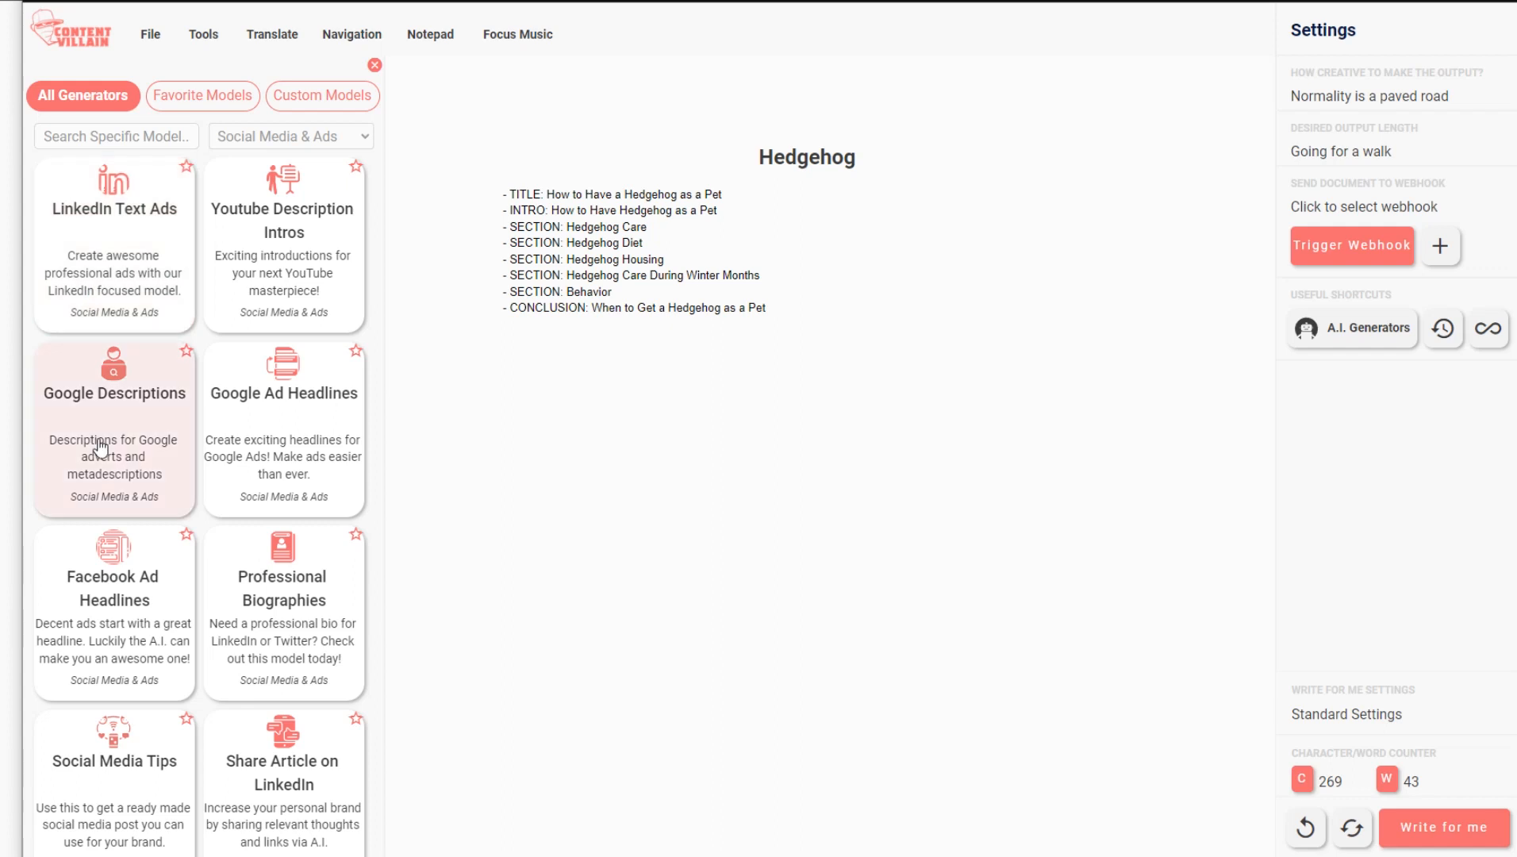
{"action": "scroll", "coordinate": [281, 451], "scroll_direction": "down", "scroll_amount": 2}
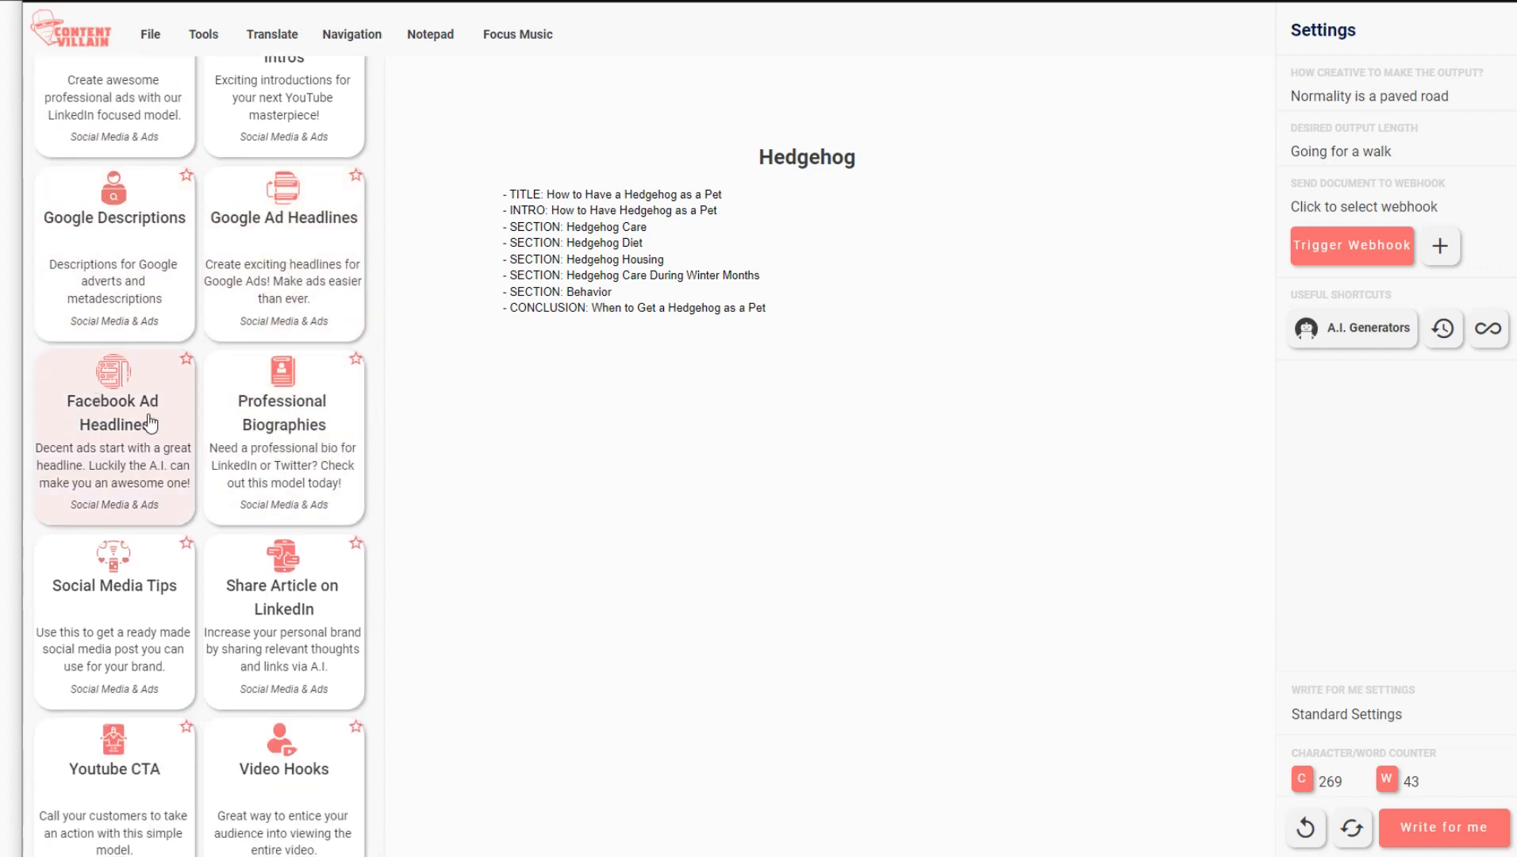
{"action": "left_click", "coordinate": [103, 445]}
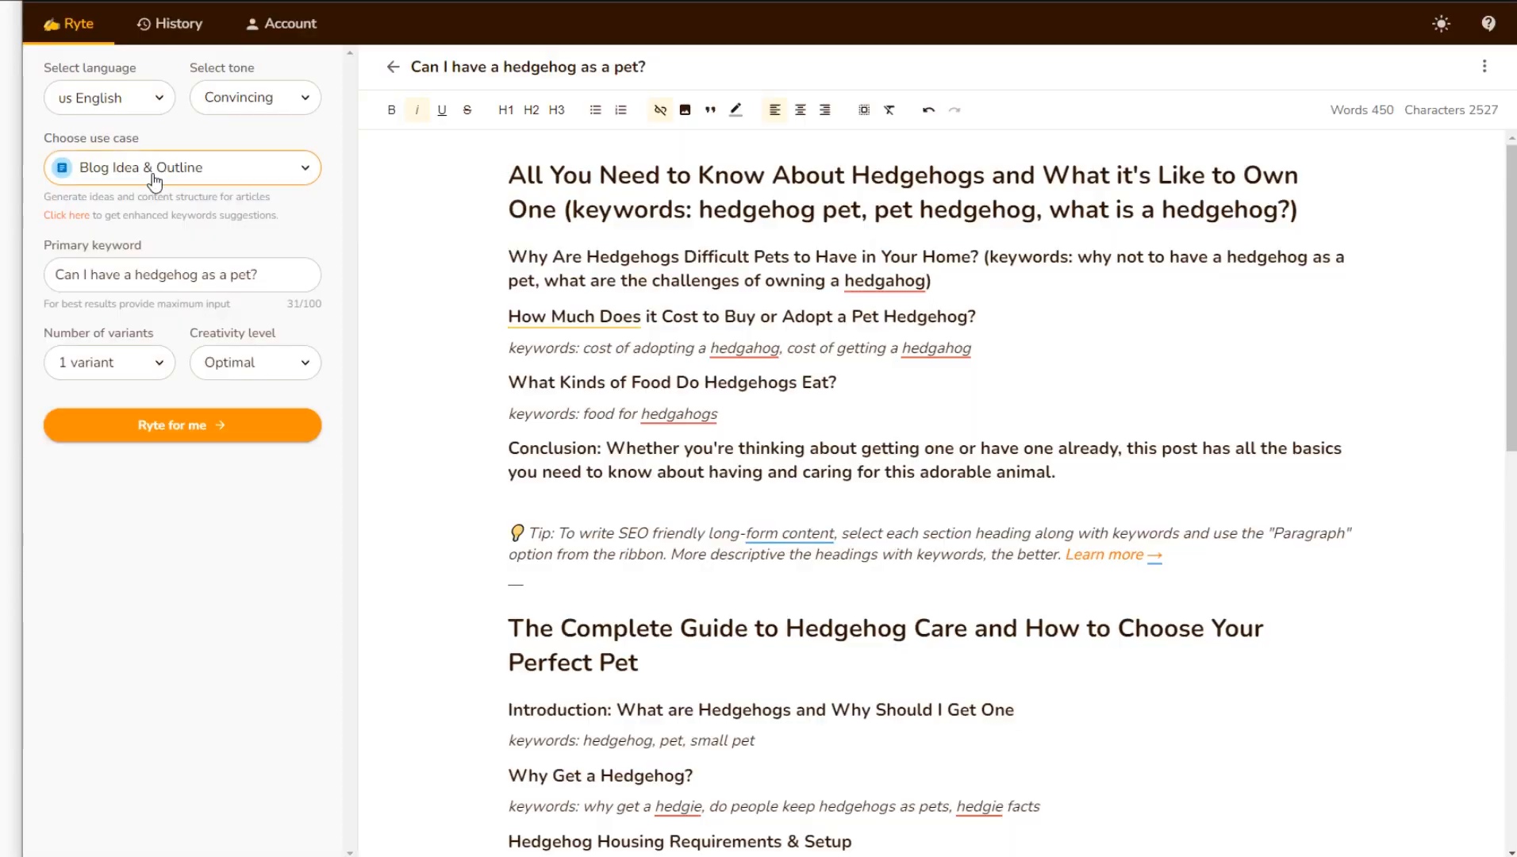
In Ryte, choose the "Facebook, Twitter, LinkedIn Ads" use case and enter "Hedgehog Land" as the product name
{"action": "left_click", "coordinate": [153, 170]}
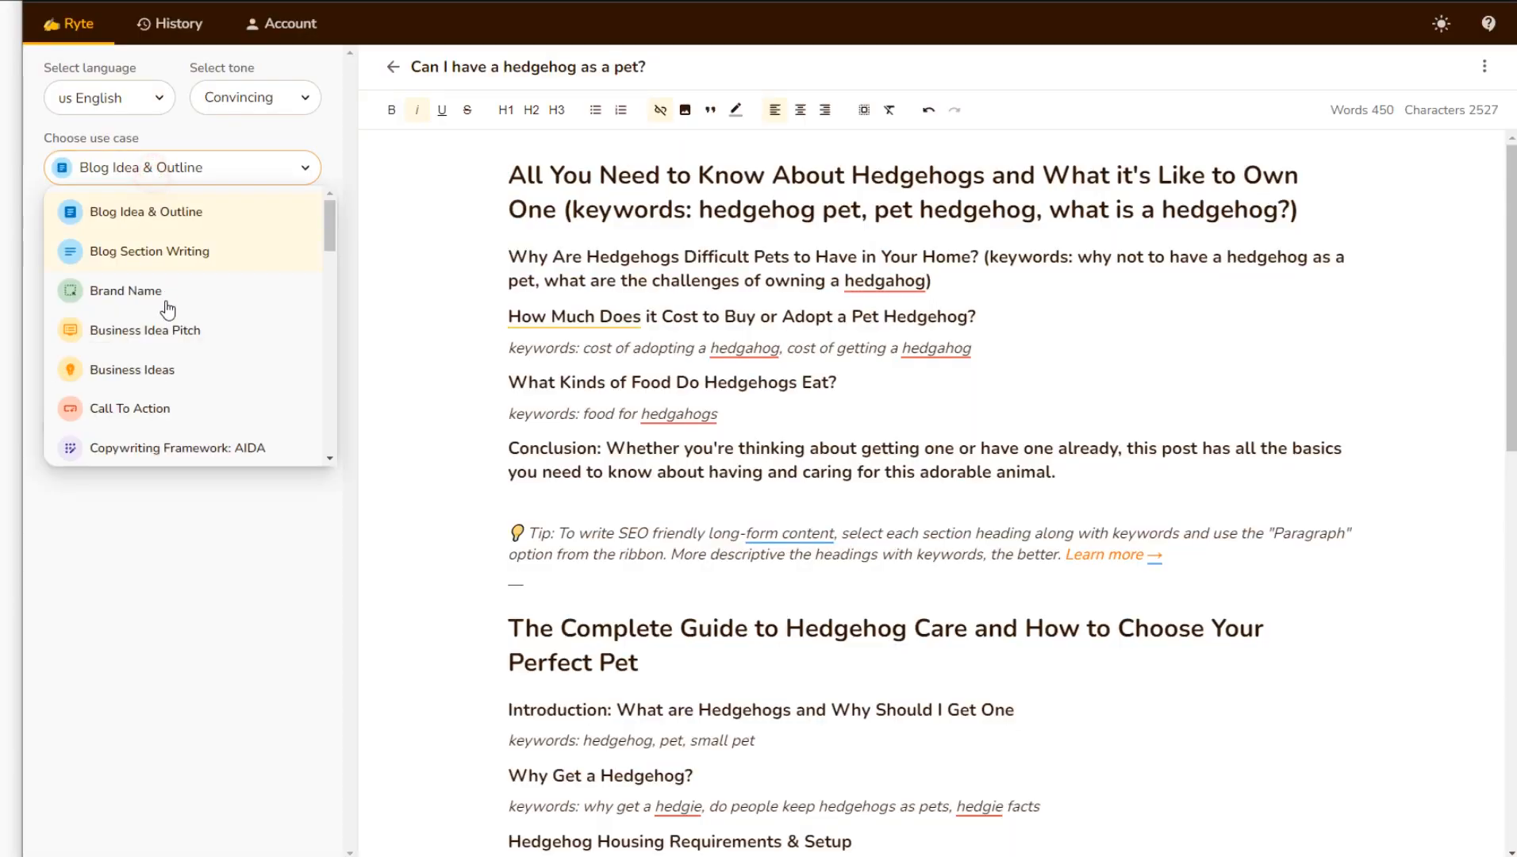
{"action": "scroll", "coordinate": [167, 317], "scroll_direction": "down", "scroll_amount": 5}
{"action": "left_click", "coordinate": [169, 260]}
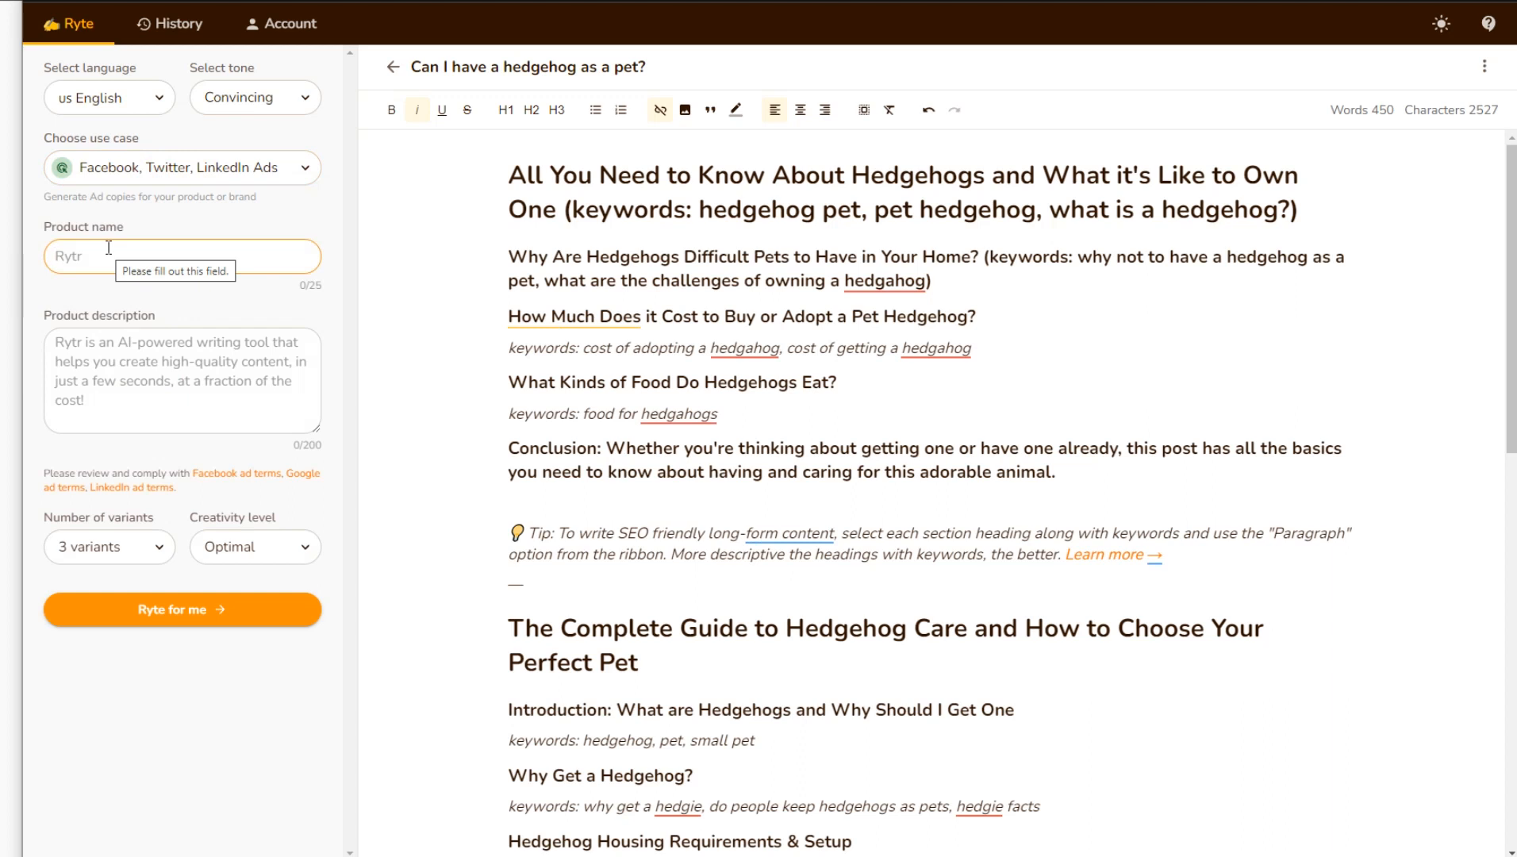
{"action": "type", "text": "Hedgeh"}
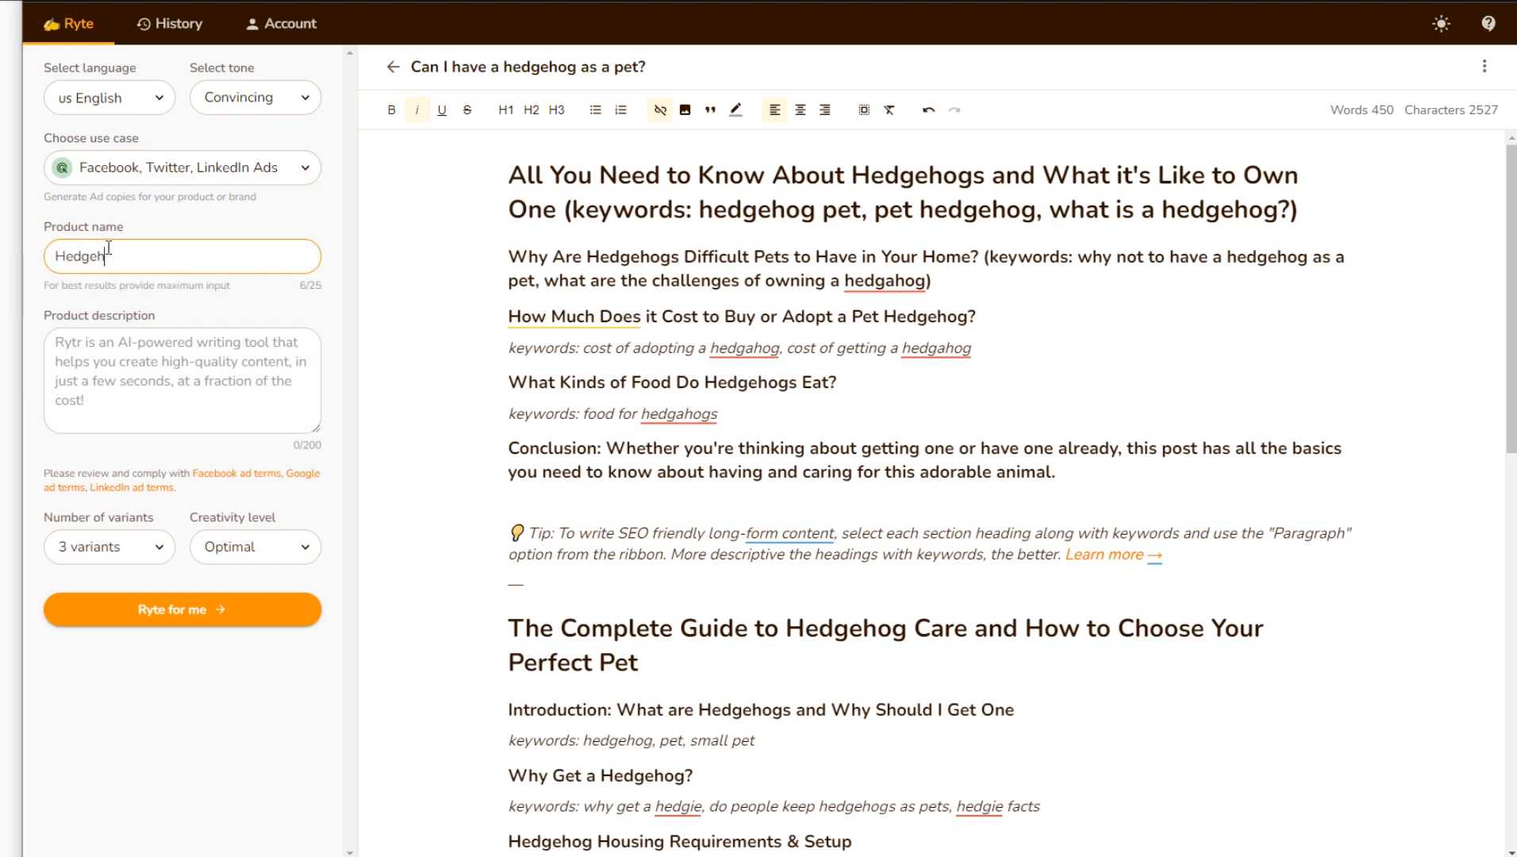
{"action": "type", "text": "og Land"}
{"action": "key", "text": "Tab"}
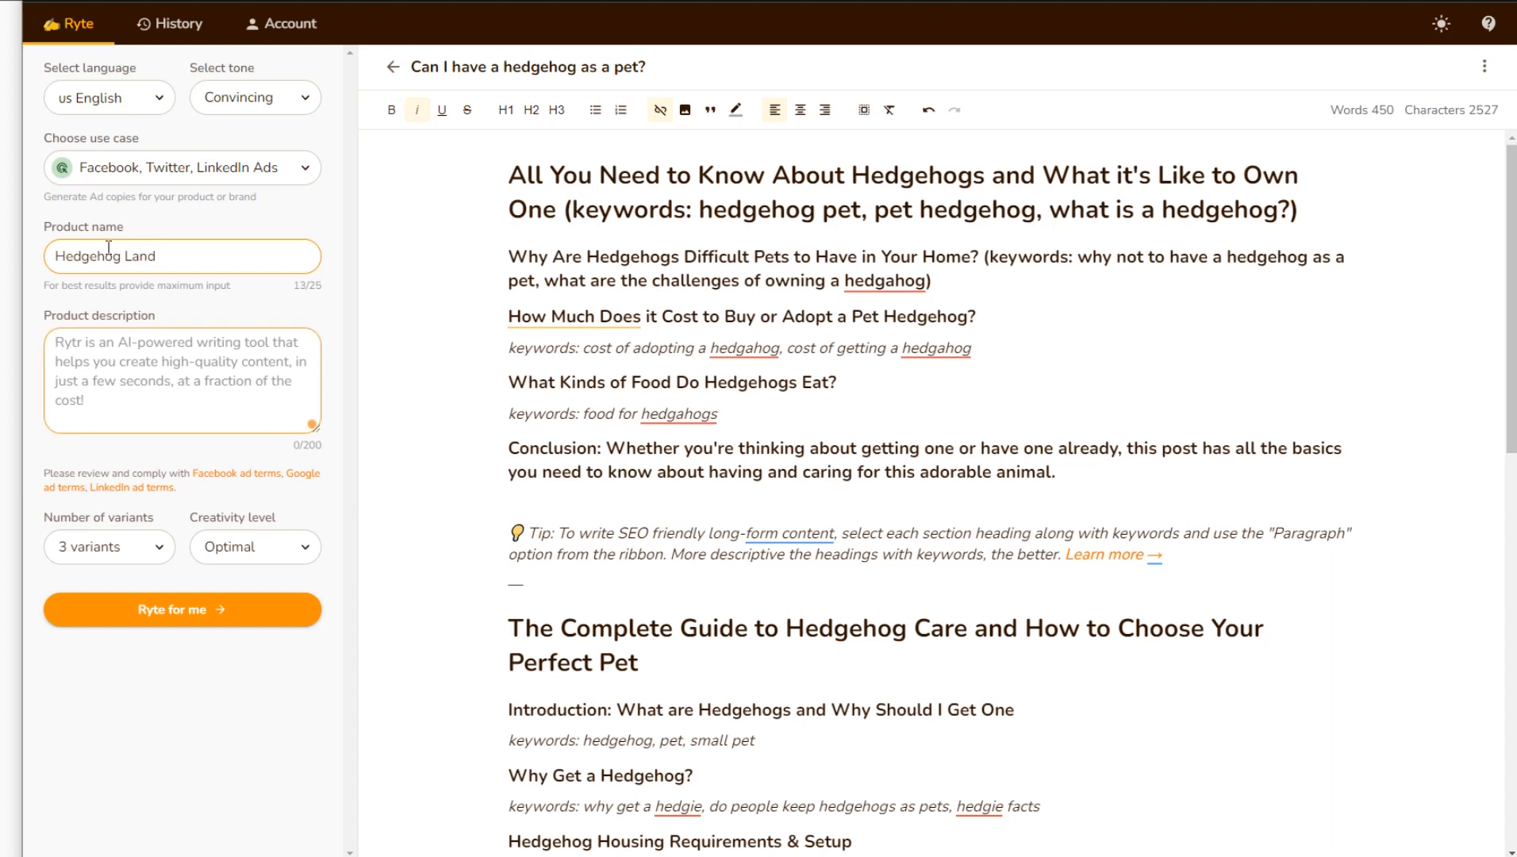
Enter the product description "We sell the cheapest and best hedgehogs in america."
{"action": "type", "text": "We sell the "}
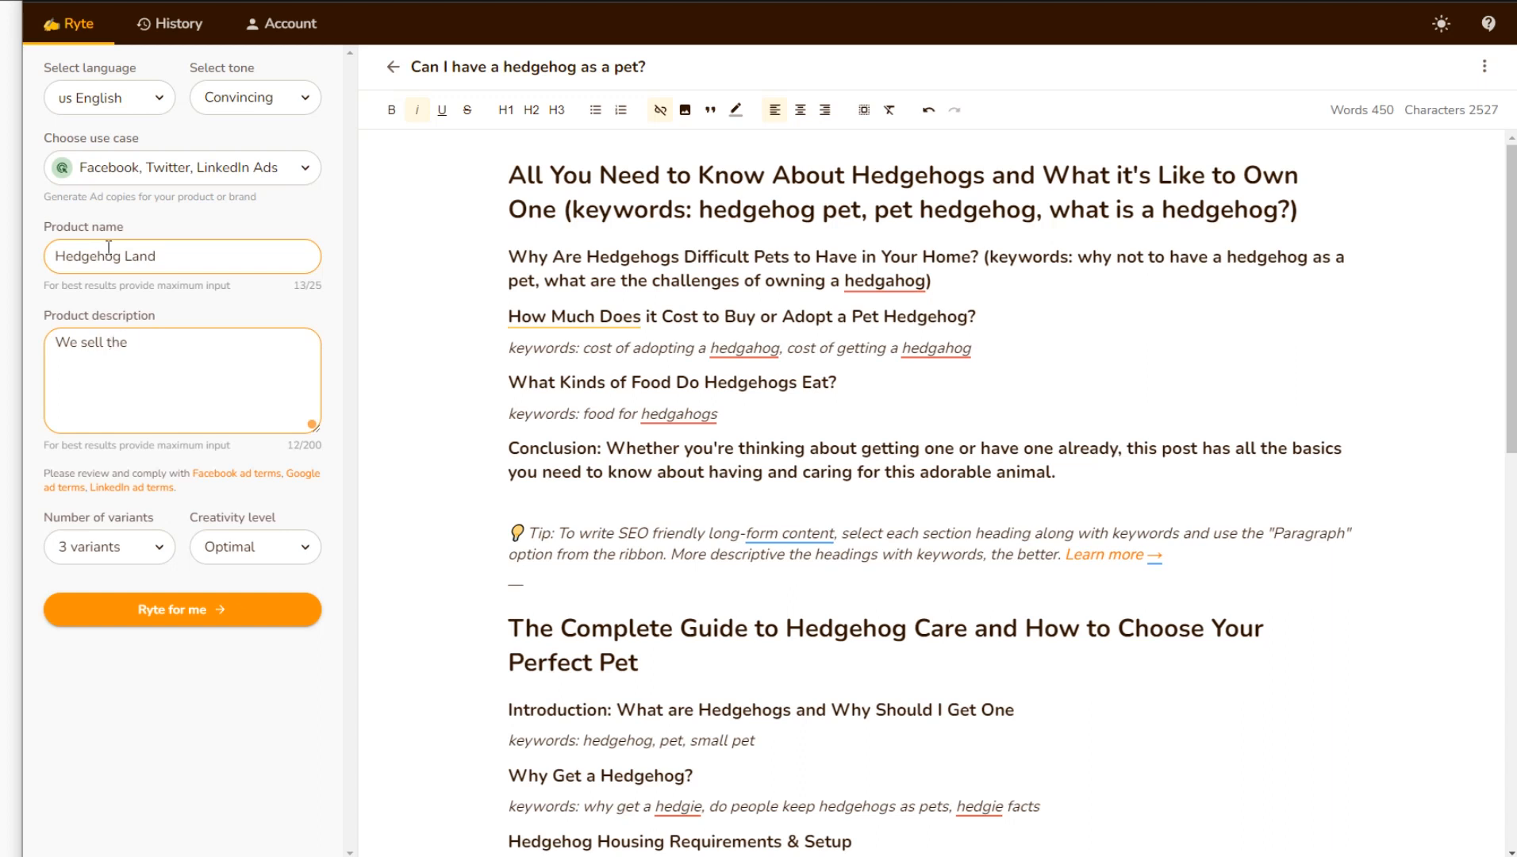
{"action": "type", "text": "cheapest and best hedge"}
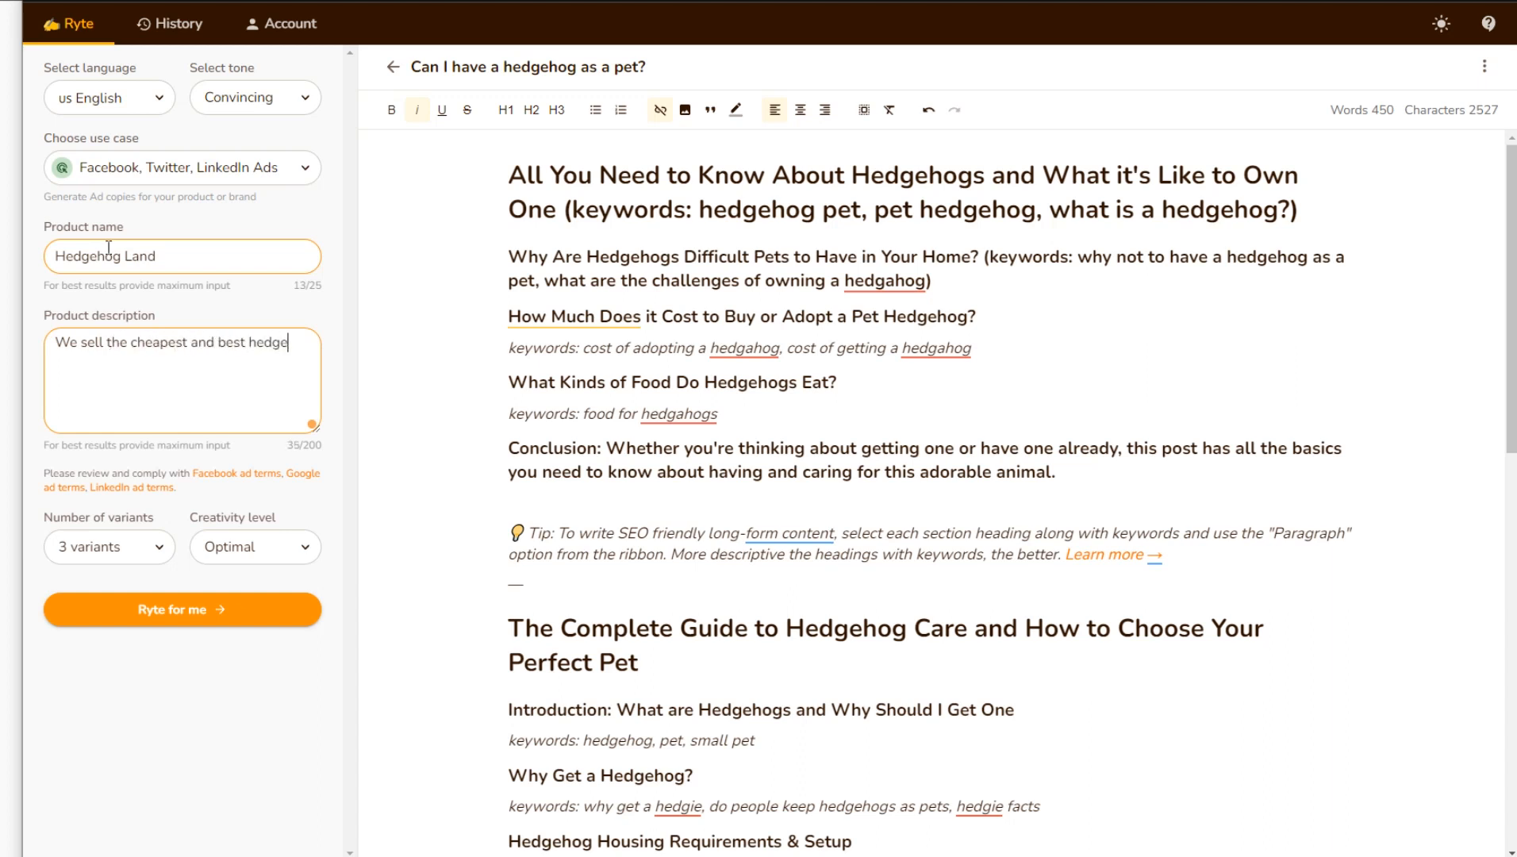
{"action": "type", "text": "hogs in americsa"}
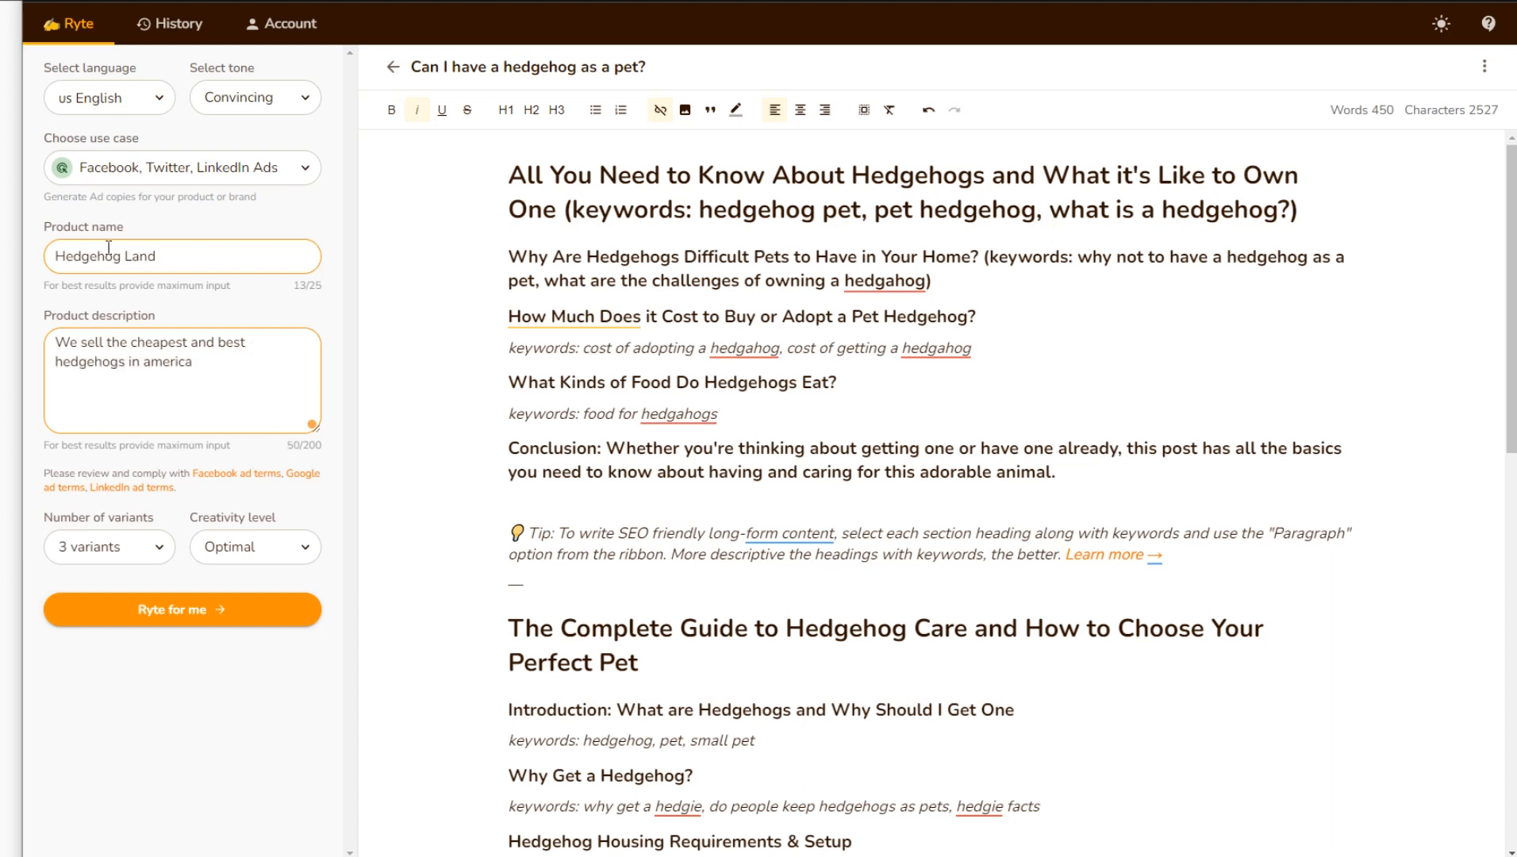
{"action": "right_click", "coordinate": [108, 249]}
{"action": "left_click", "coordinate": [49, 368]}
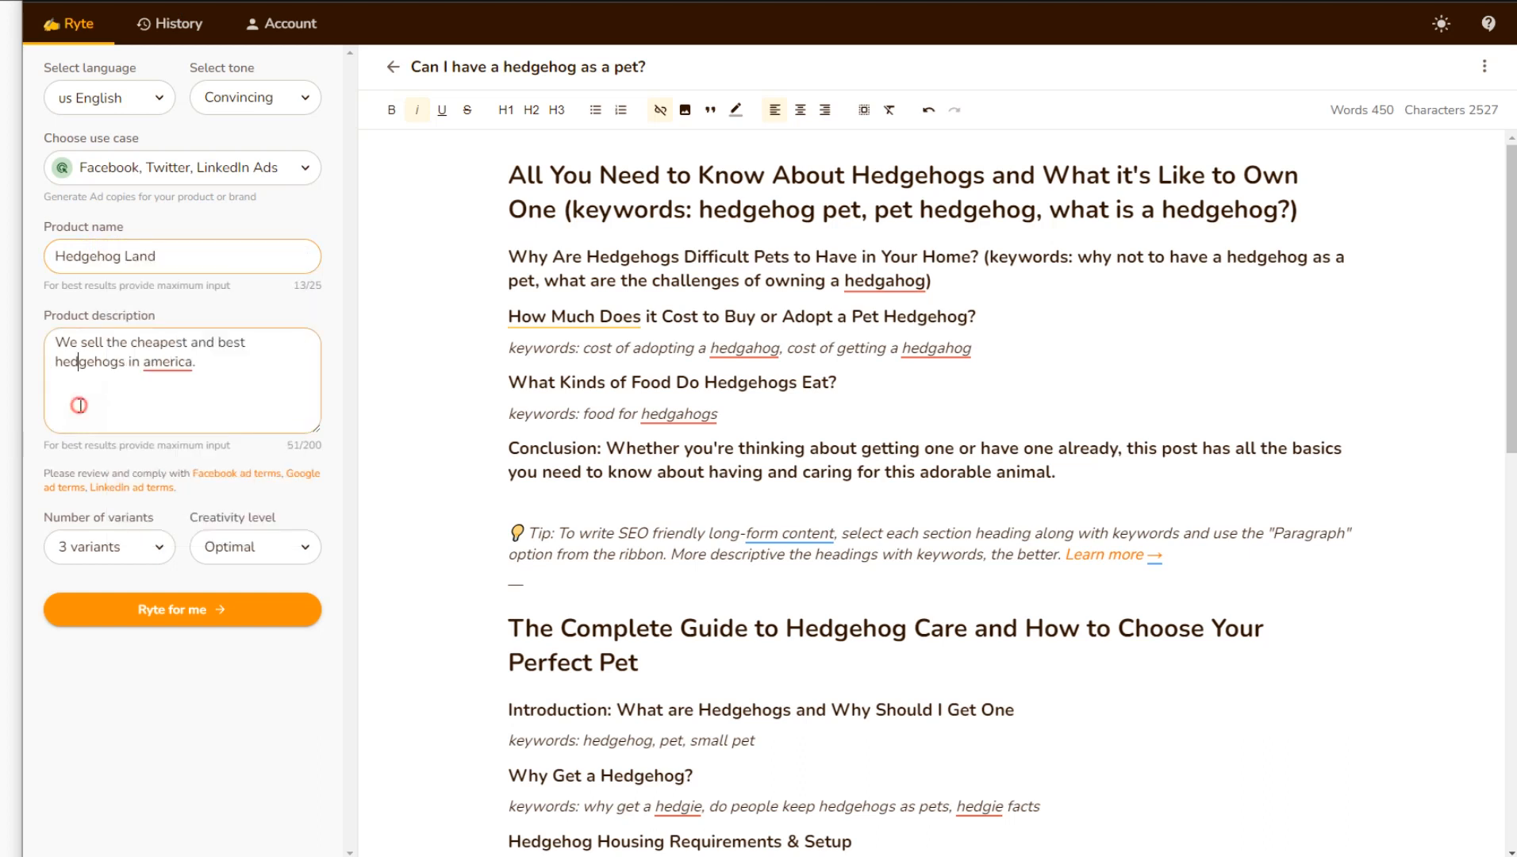
Copy the product description from Ryte into the product description of Content Villain's Facebook Ad Headlines generator
{"action": "left_click_drag", "start_coordinate": [242, 367], "coordinate": [78, 328]}
{"action": "right_click", "coordinate": [79, 328]}
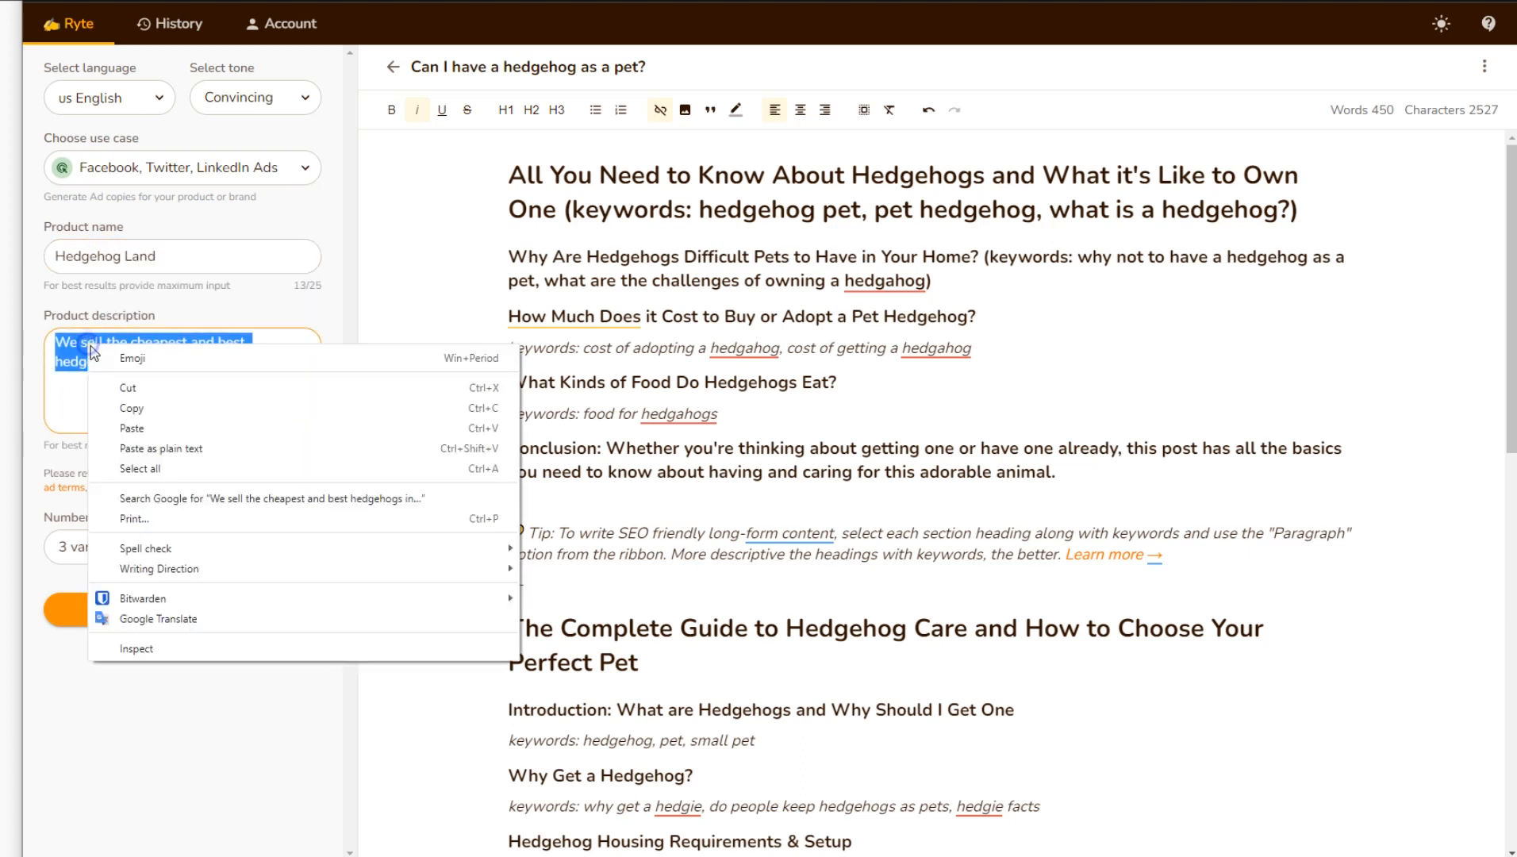
{"action": "left_click", "coordinate": [143, 410]}
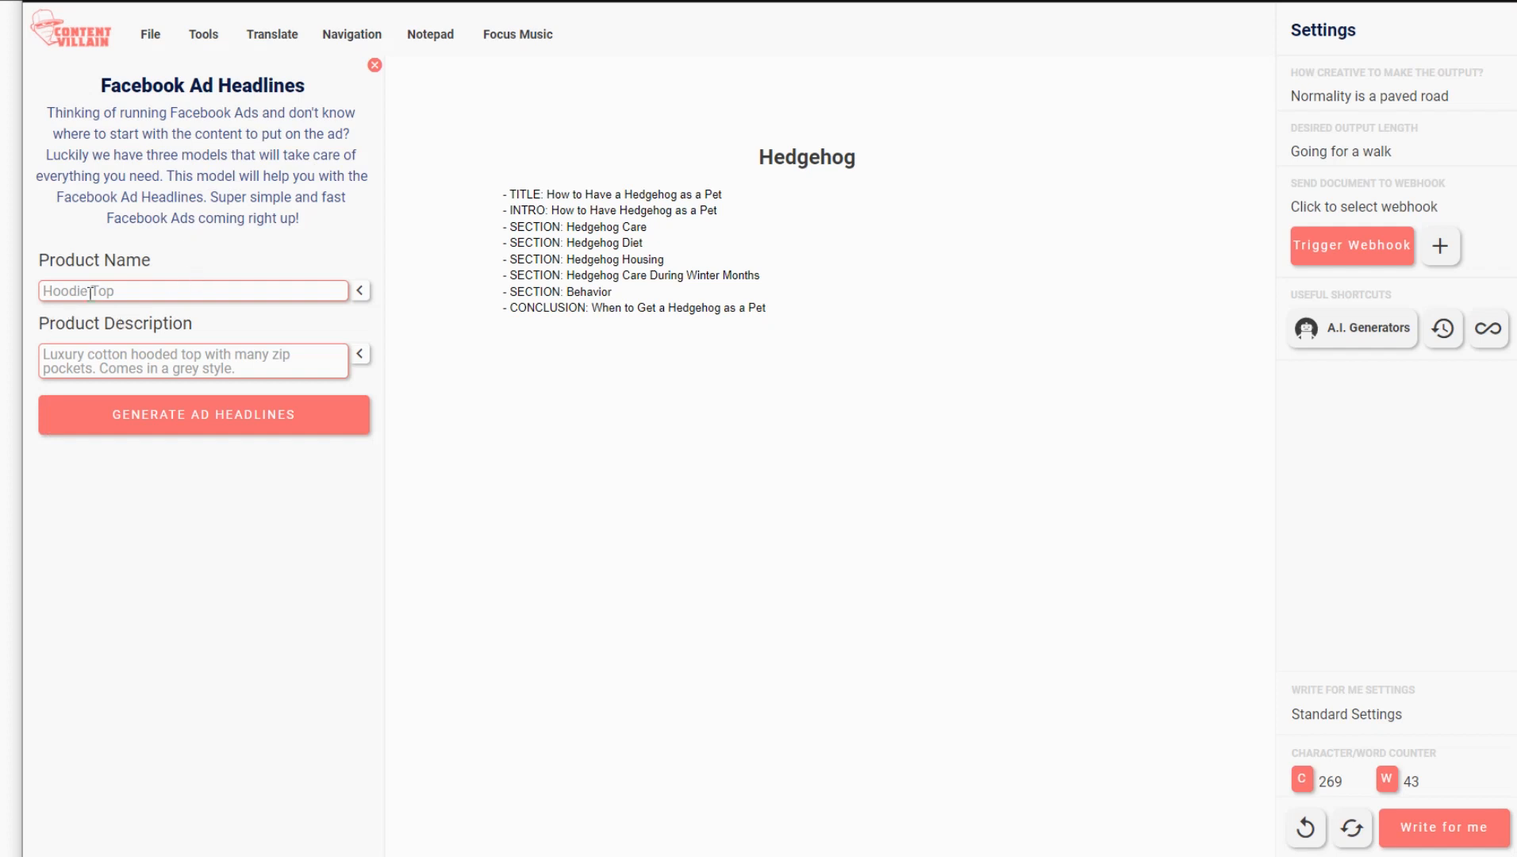
{"action": "right_click", "coordinate": [85, 363]}
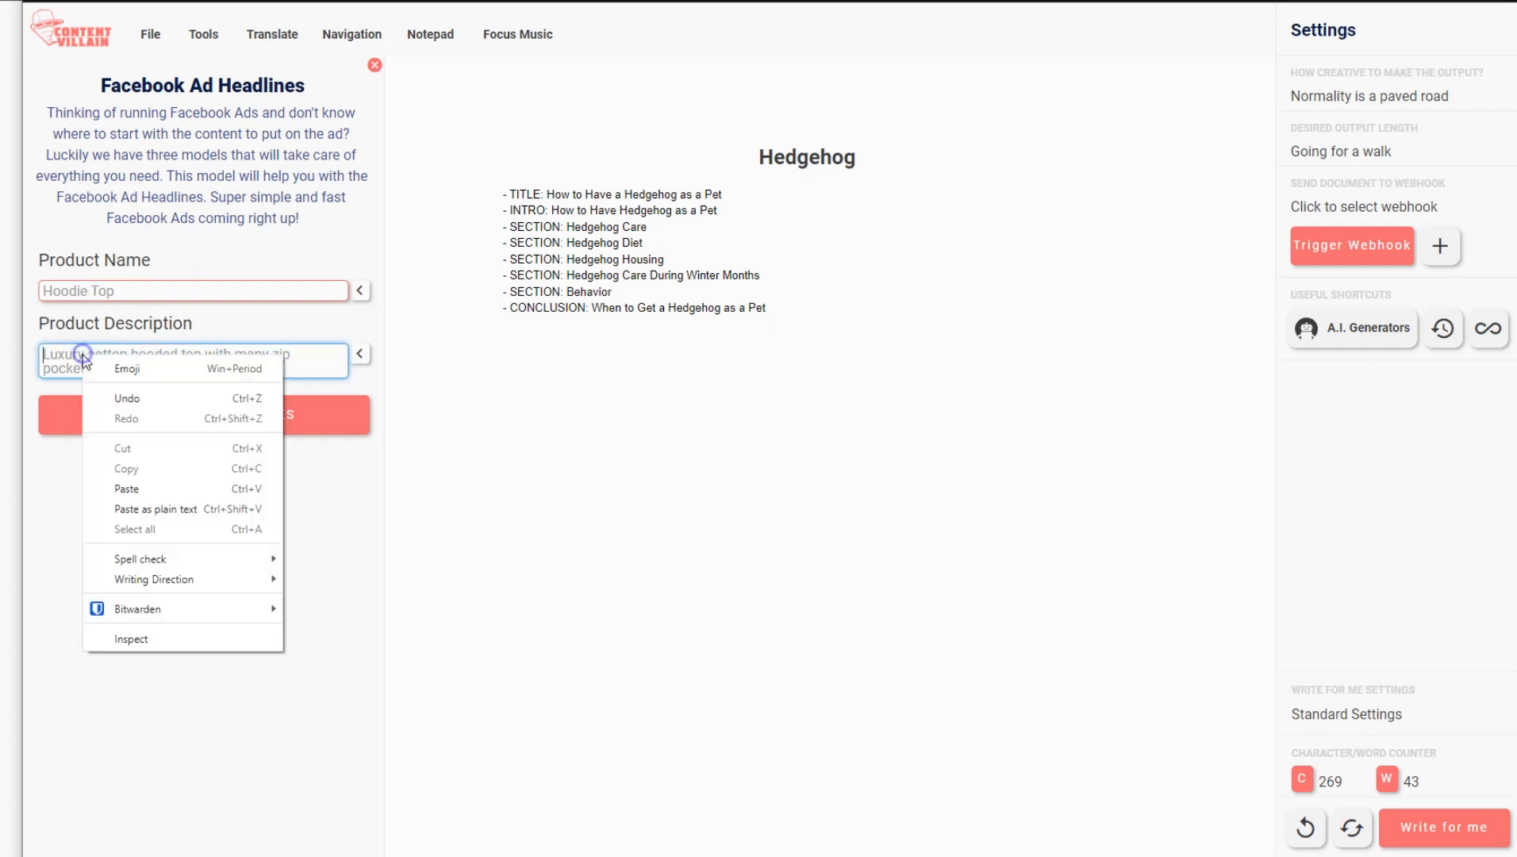
{"action": "left_click", "coordinate": [132, 486]}
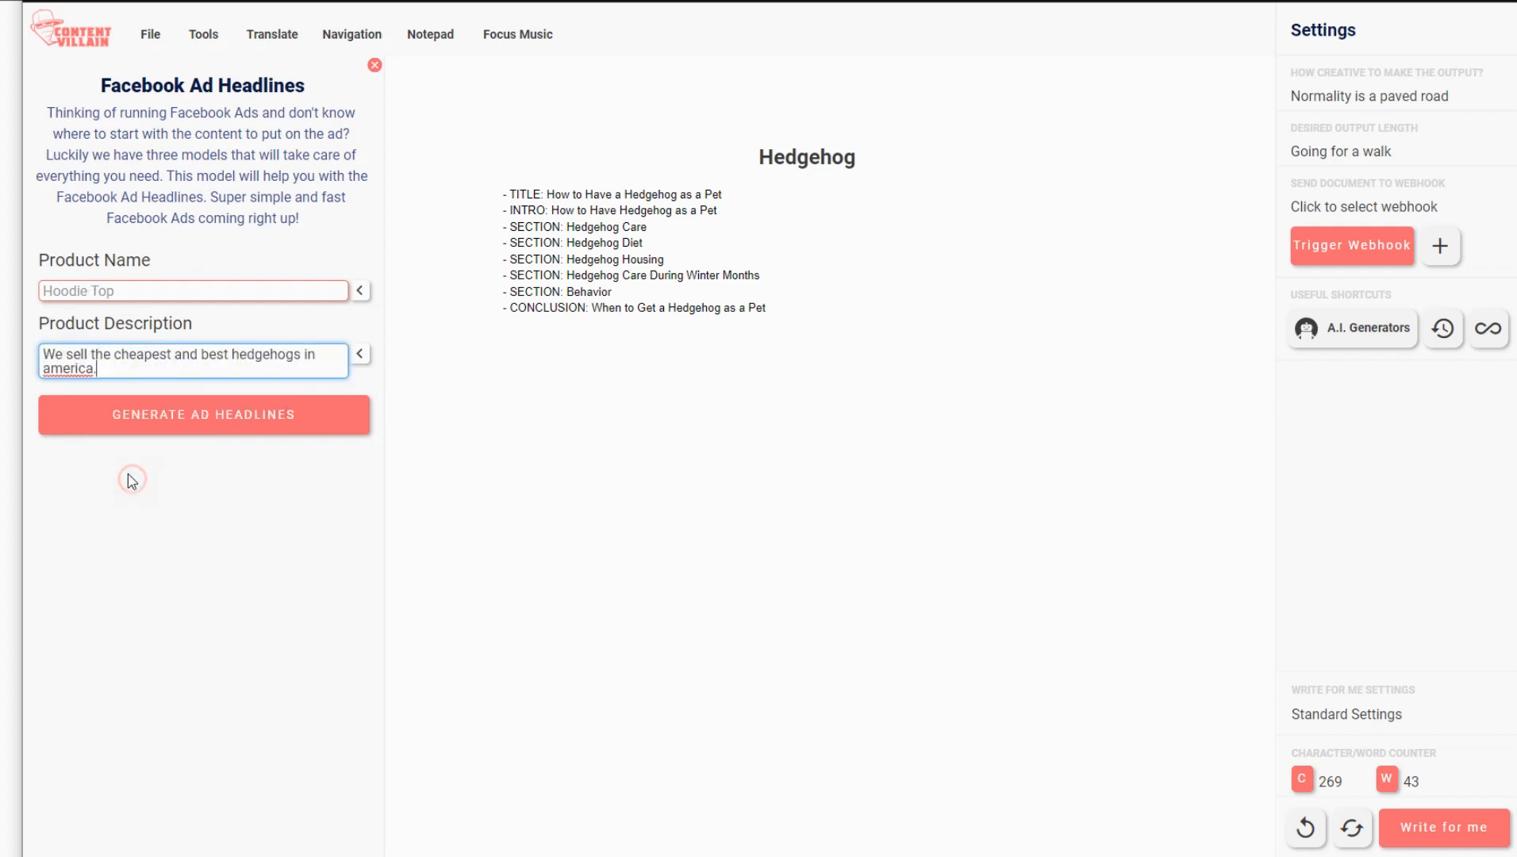
Enter "Hedgrhog land" as the product name for the Facebook ad headlines
{"action": "left_click", "coordinate": [114, 288]}
{"action": "type", "text": "H"}
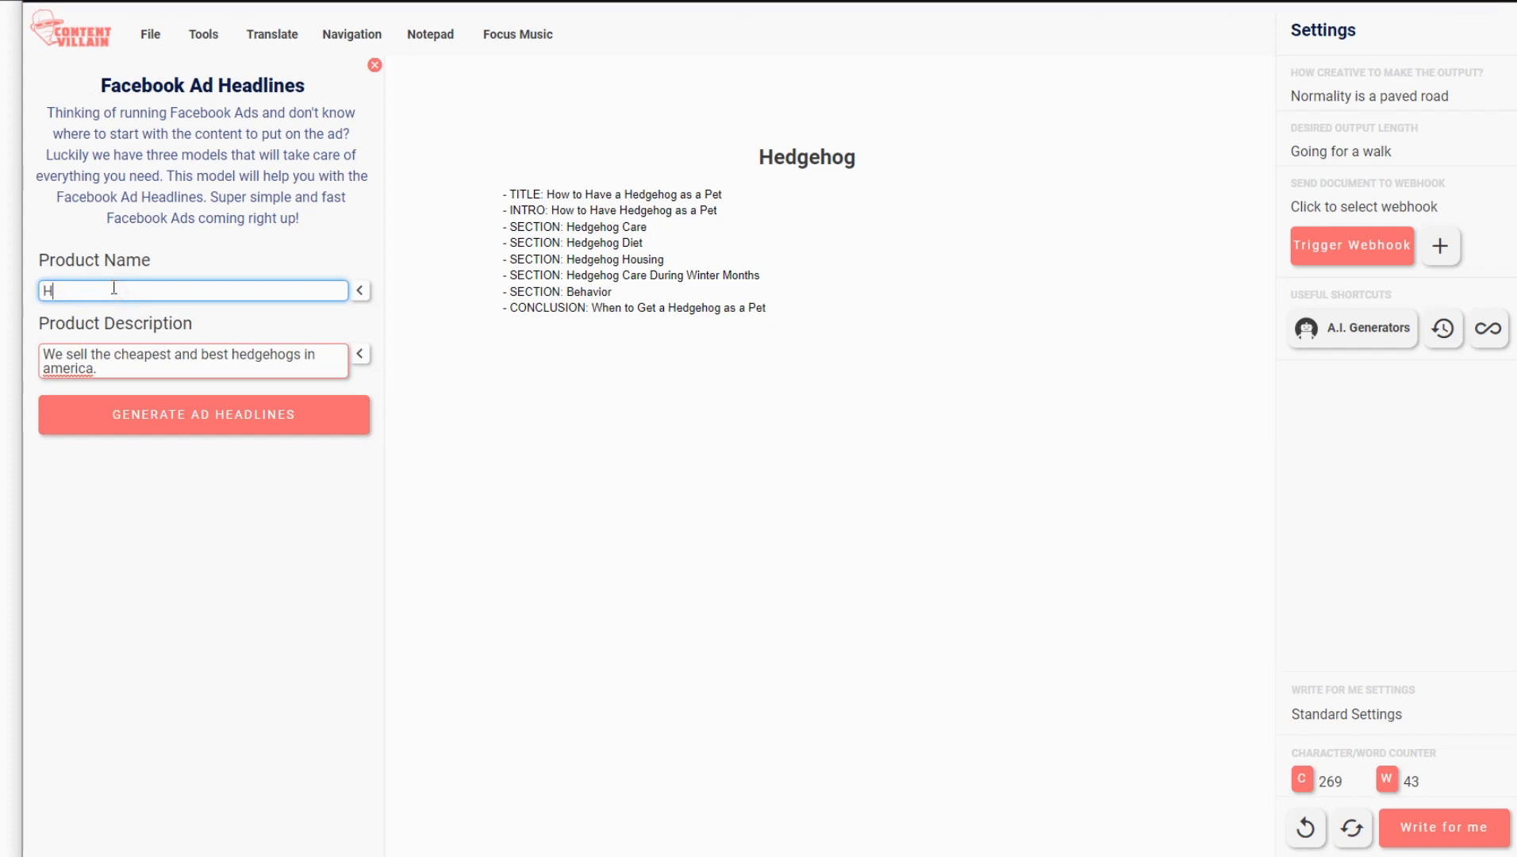
{"action": "type", "text": "edgrhog land"}
Delete the hedgehog outline from the document and generate the Facebook ad headlines
{"action": "left_click_drag", "start_coordinate": [856, 306], "coordinate": [402, 118]}
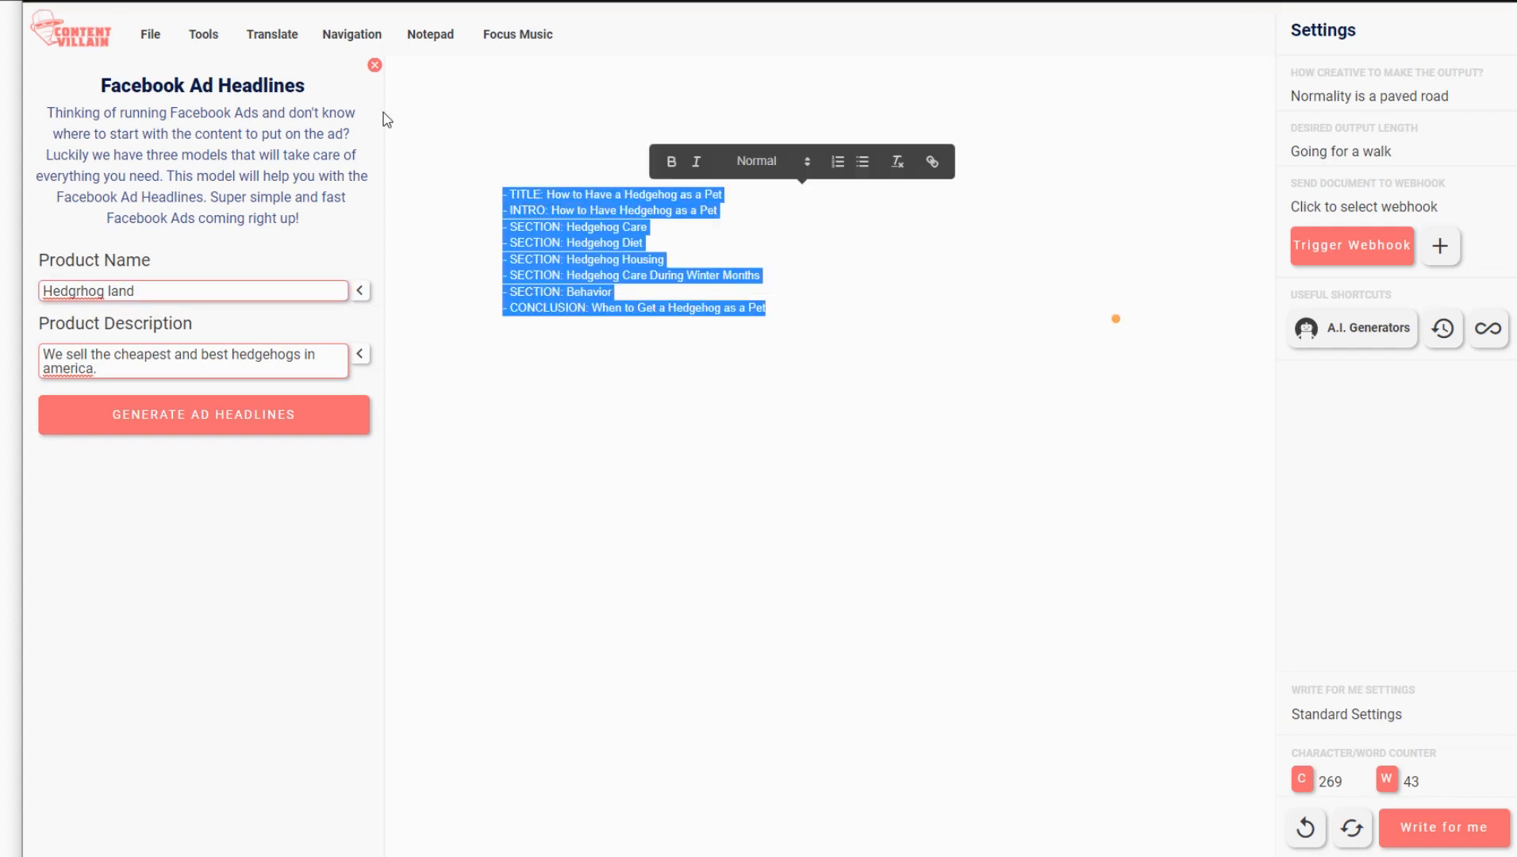
{"action": "key", "text": "BackSpace"}
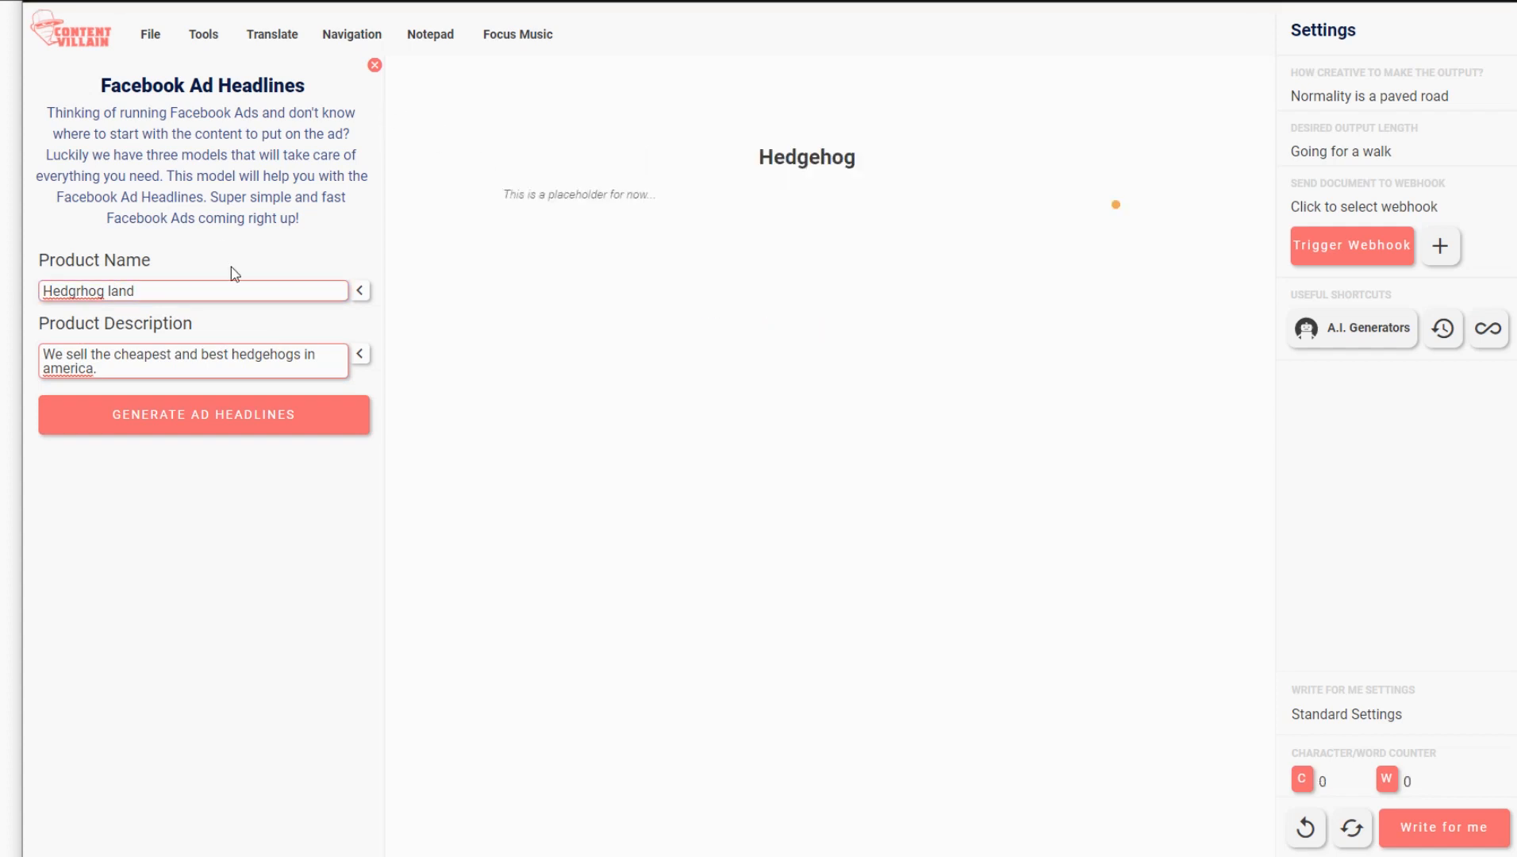
{"action": "left_click", "coordinate": [228, 414]}
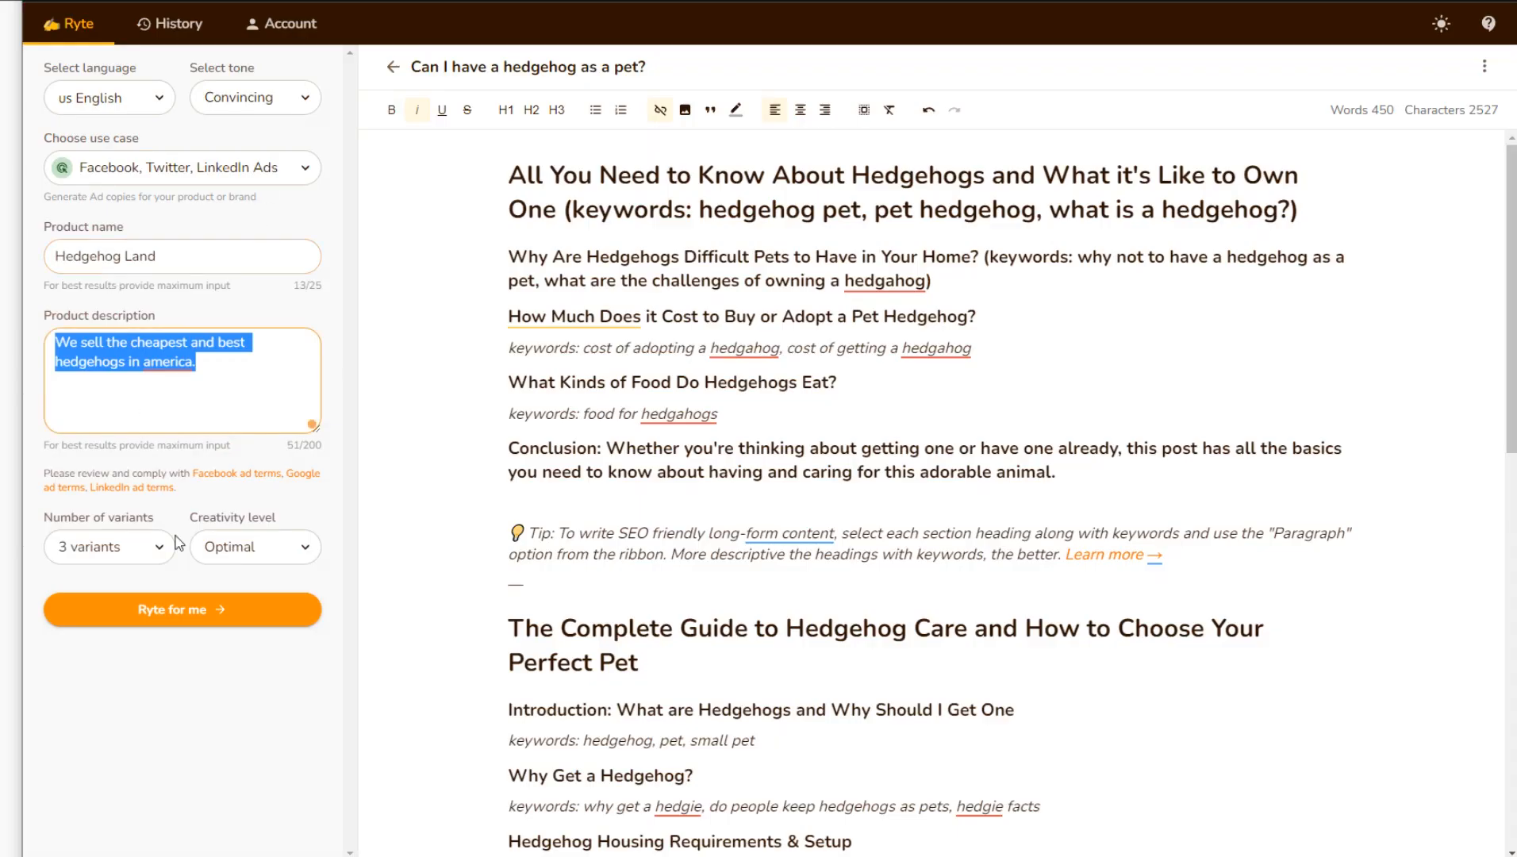
In Ryte, generate 3 ad copy variants and delete the old hedgehog blog outlines above them
{"action": "left_click", "coordinate": [187, 611]}
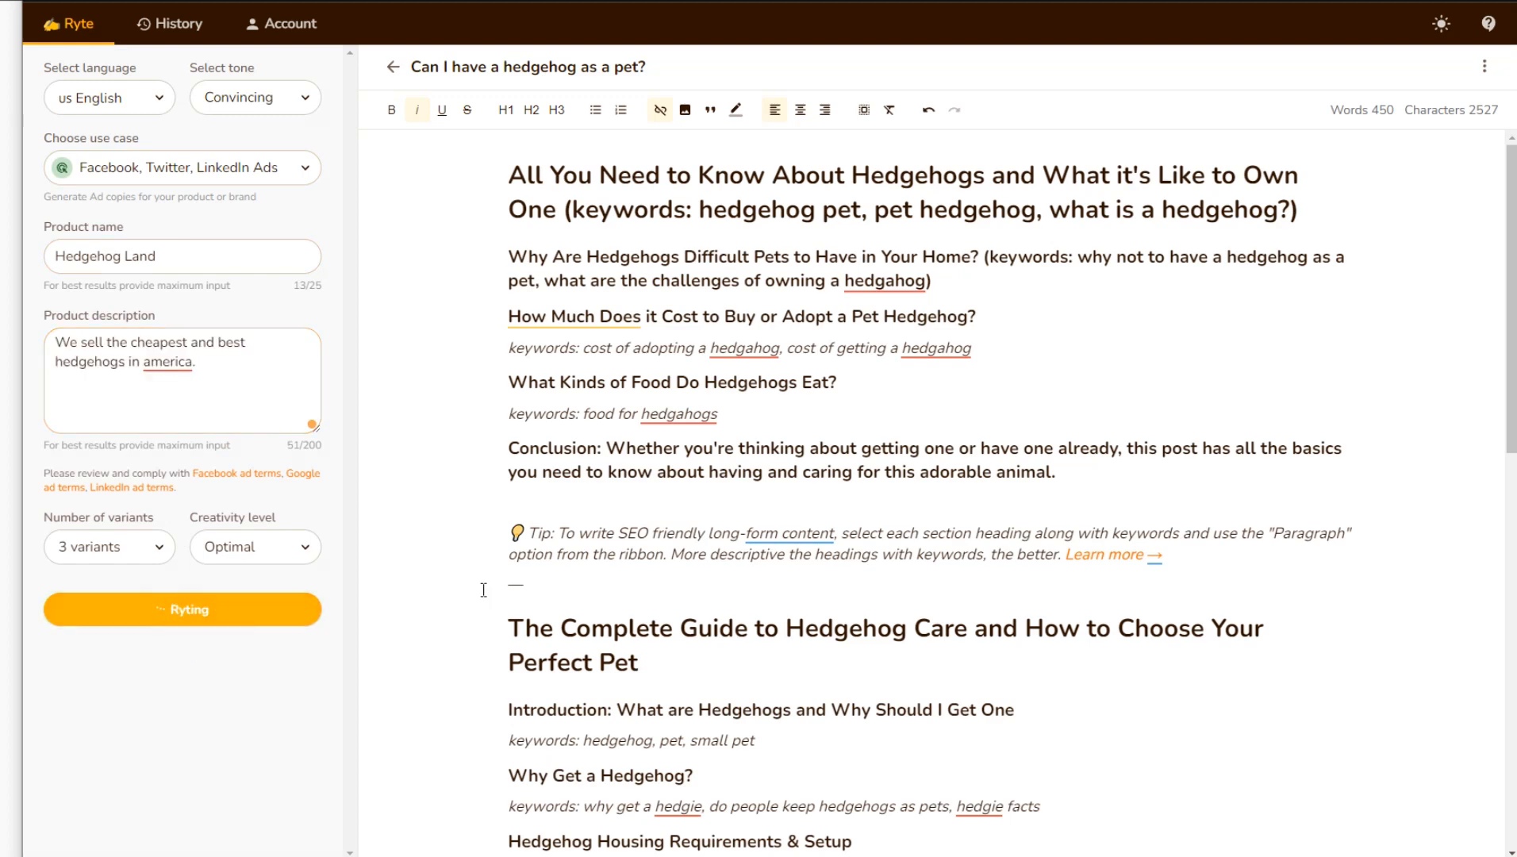
{"action": "scroll", "coordinate": [483, 589], "scroll_direction": "down", "scroll_amount": 10}
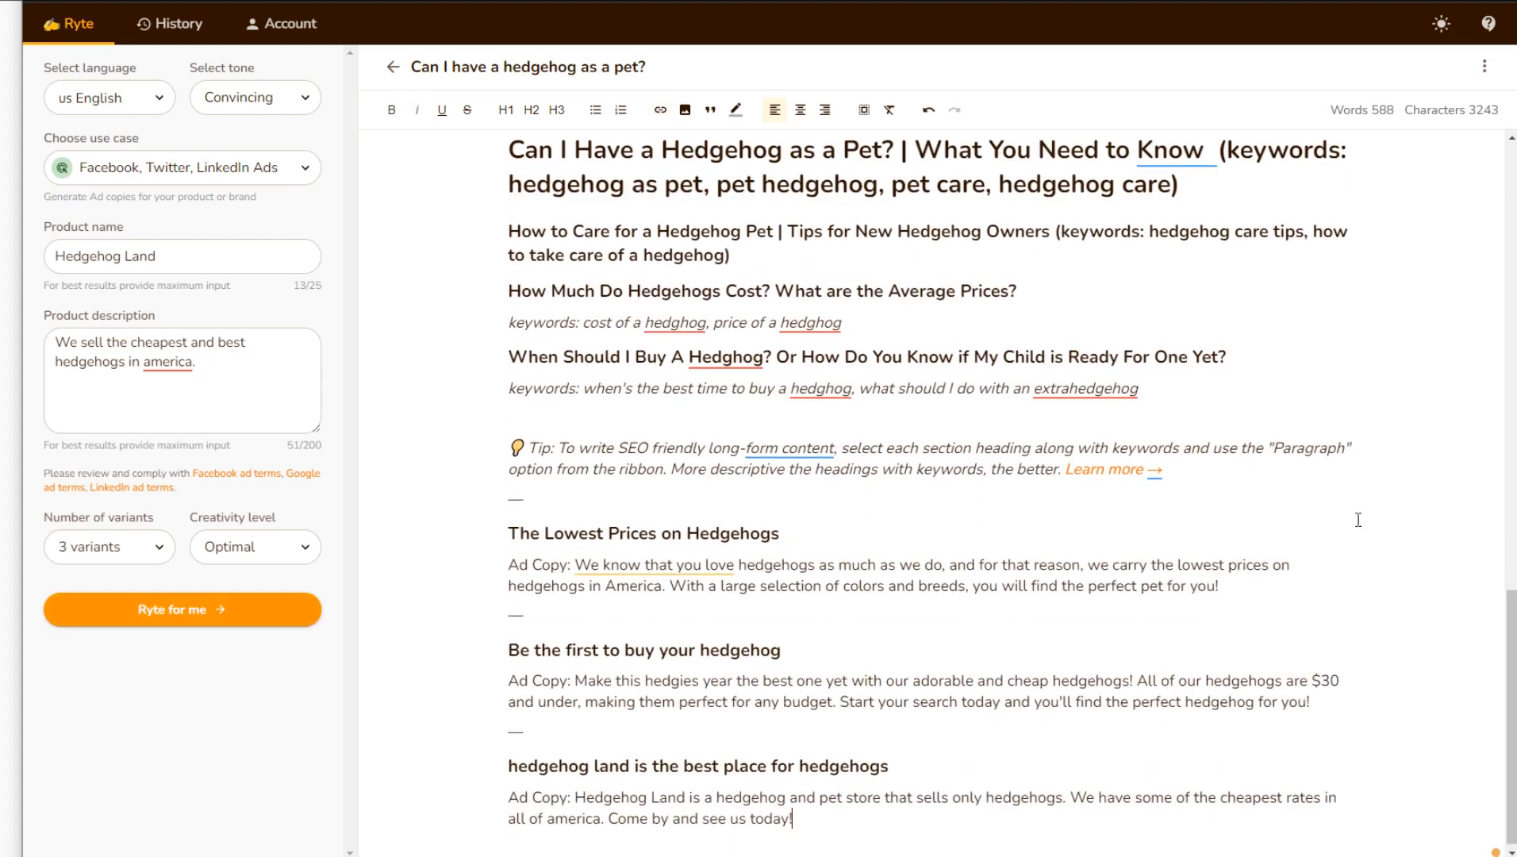
{"action": "left_click_drag", "start_coordinate": [1180, 476], "coordinate": [485, 4]}
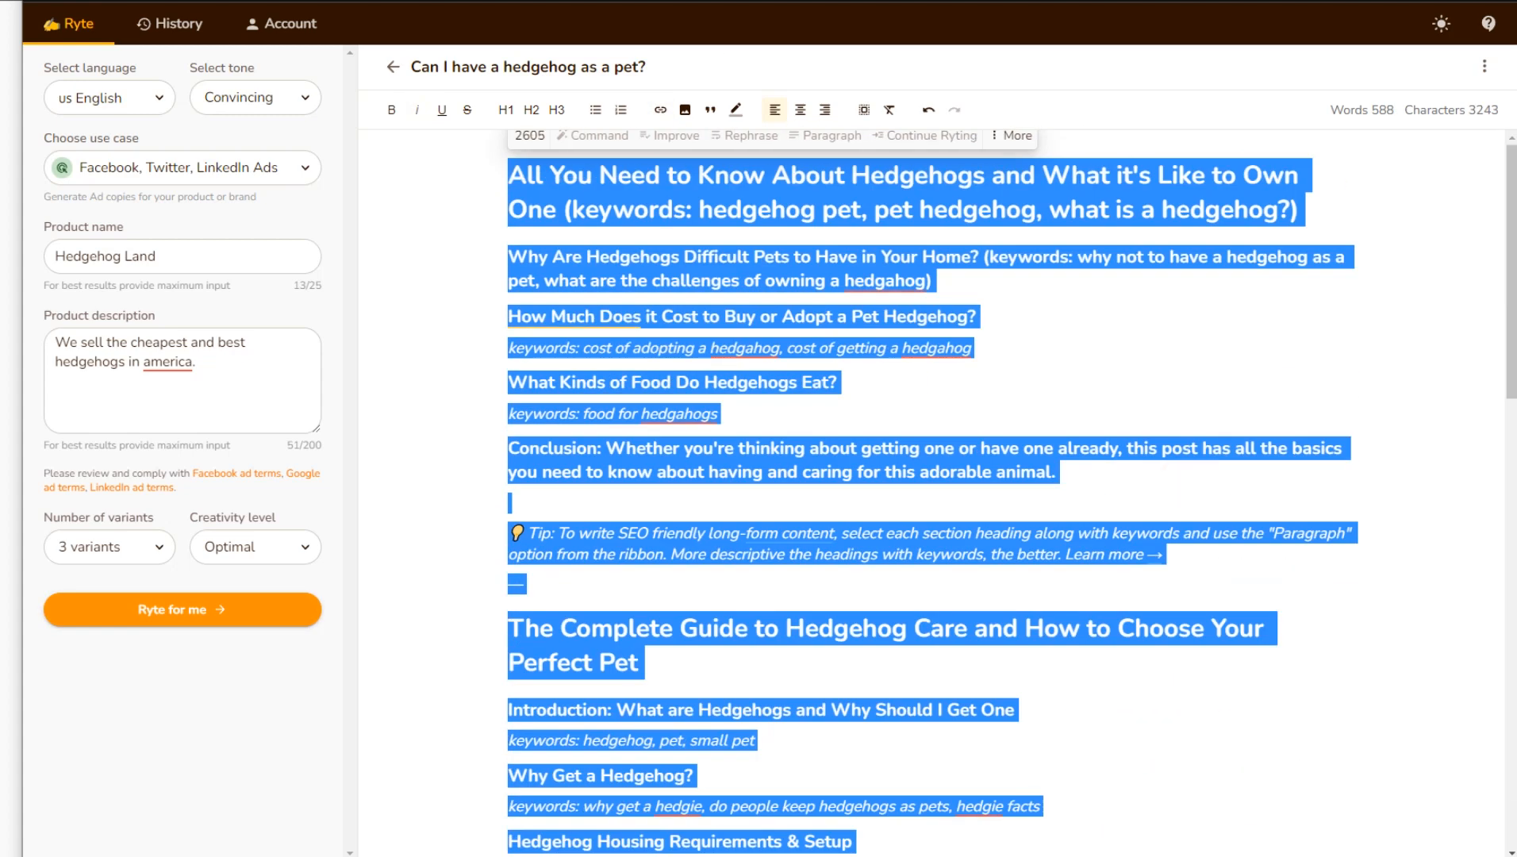
{"action": "key", "text": "BackSpace"}
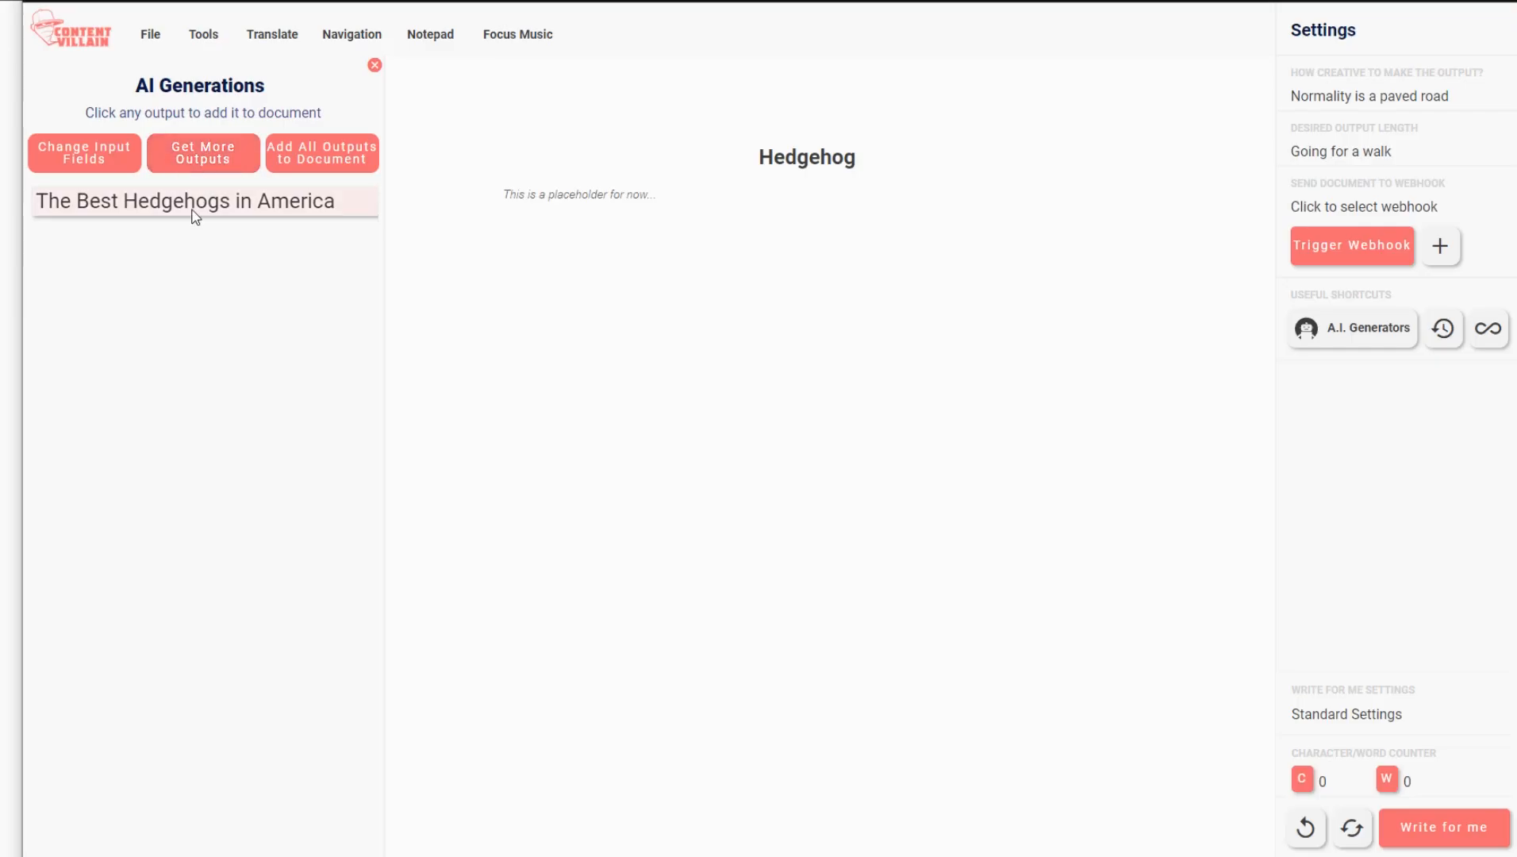
In Content Villain, correct the product name to "Hedgehog land" and generate the ad headlines again
{"action": "left_click", "coordinate": [76, 157]}
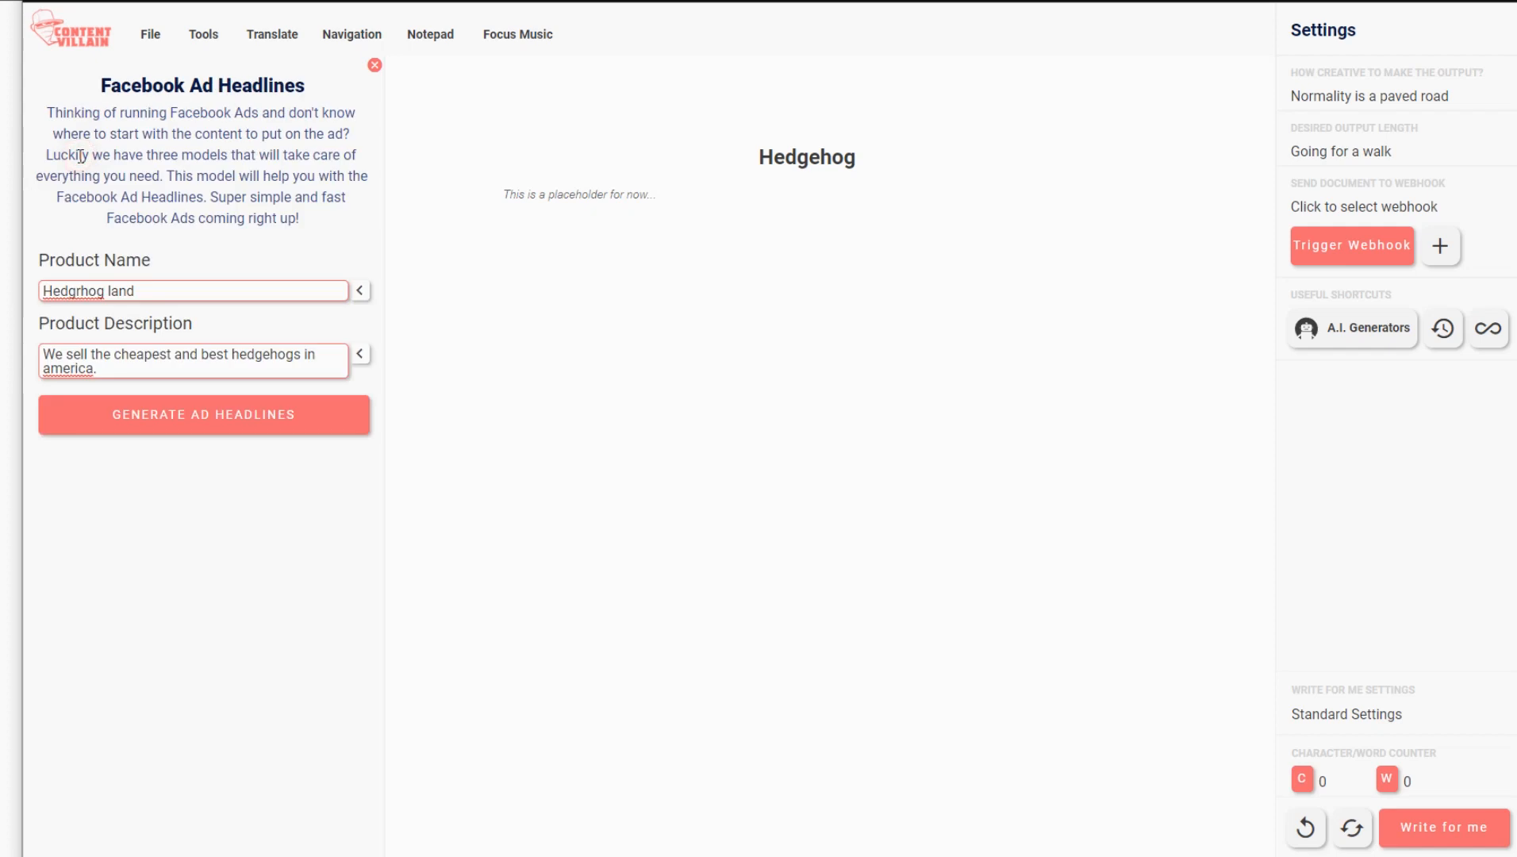
{"action": "right_click", "coordinate": [73, 292]}
{"action": "left_click", "coordinate": [123, 303]}
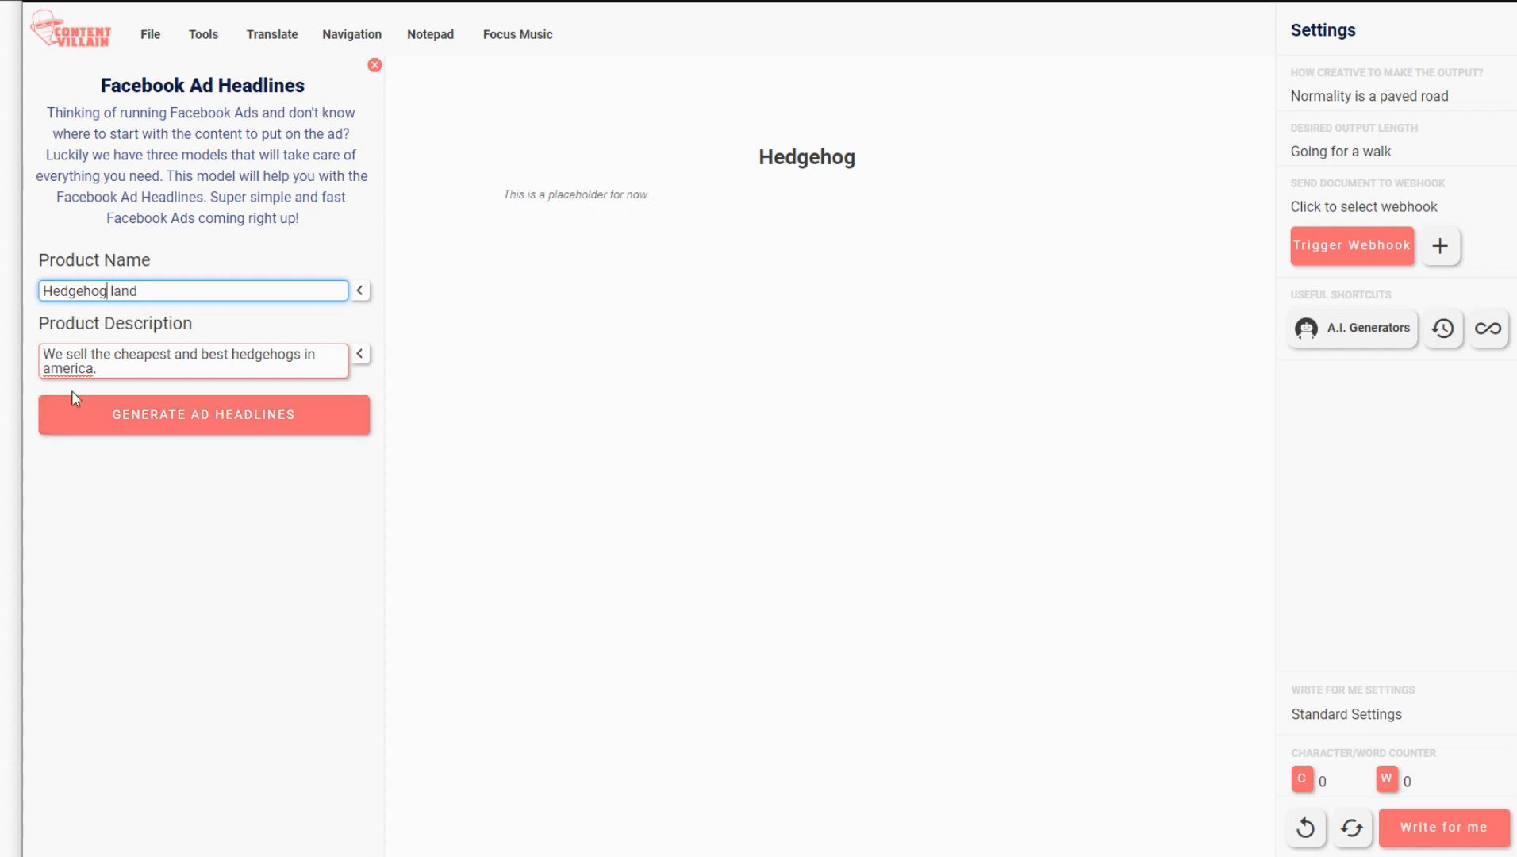
{"action": "left_click", "coordinate": [163, 424]}
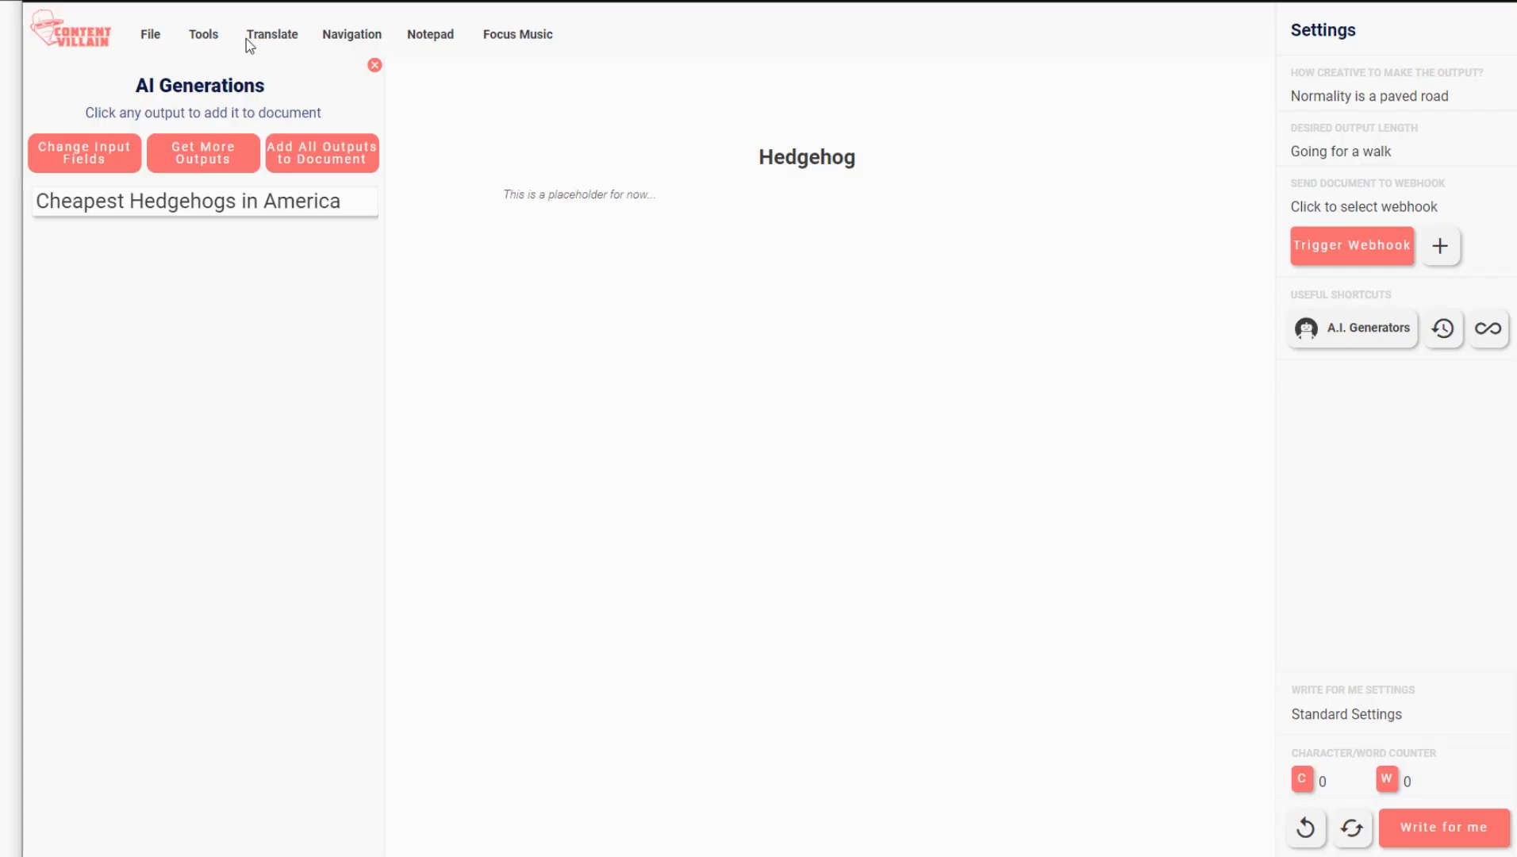
Add the "Cheapest Hedgehogs in America" headline to the document, request more outputs, and reopen the generator's input fields
{"action": "left_click", "coordinate": [178, 201]}
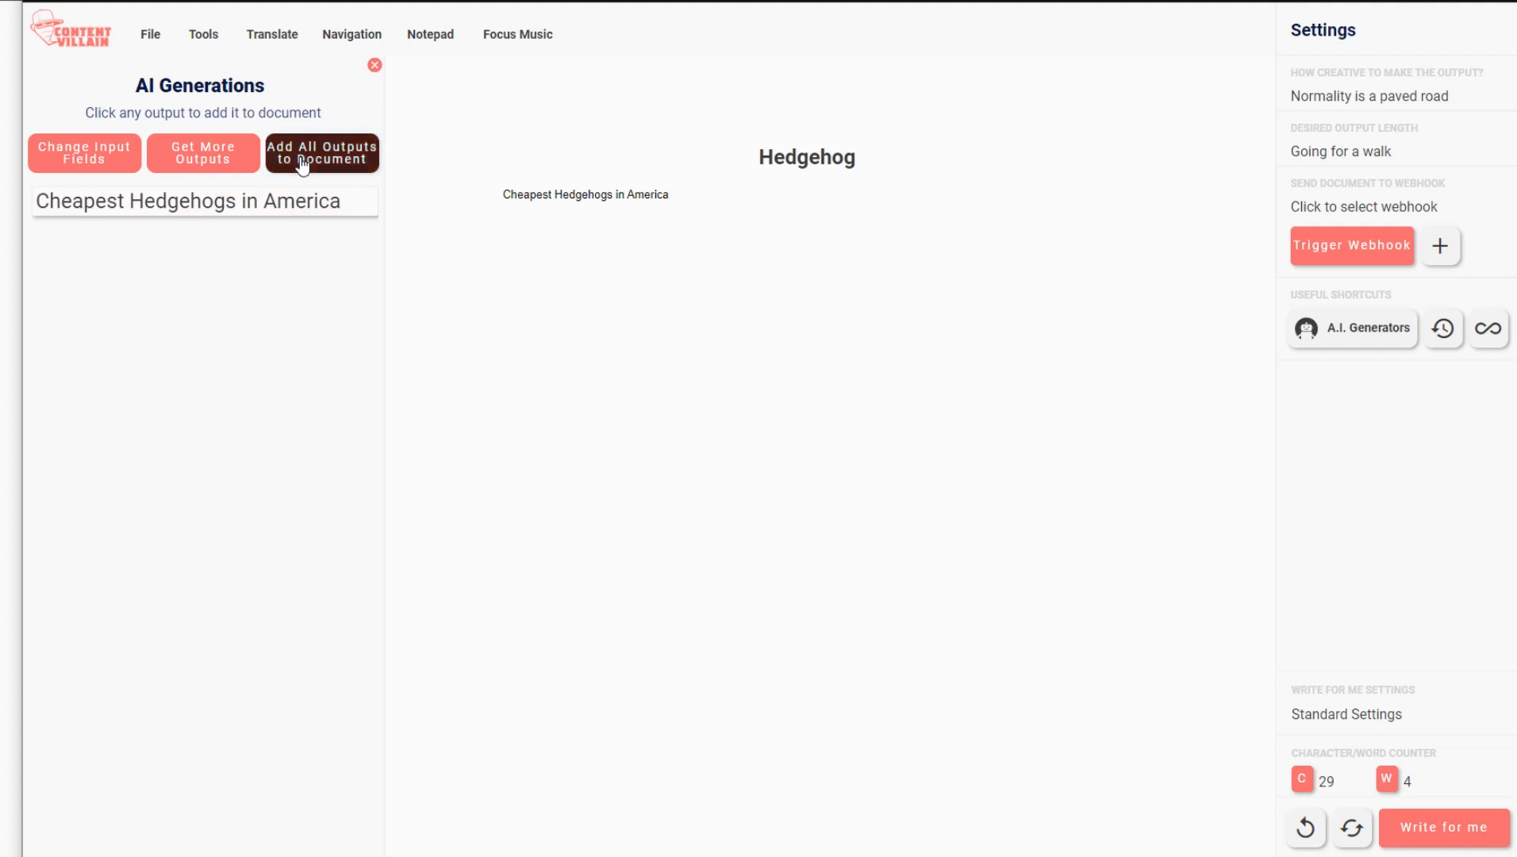
{"action": "left_click", "coordinate": [203, 158]}
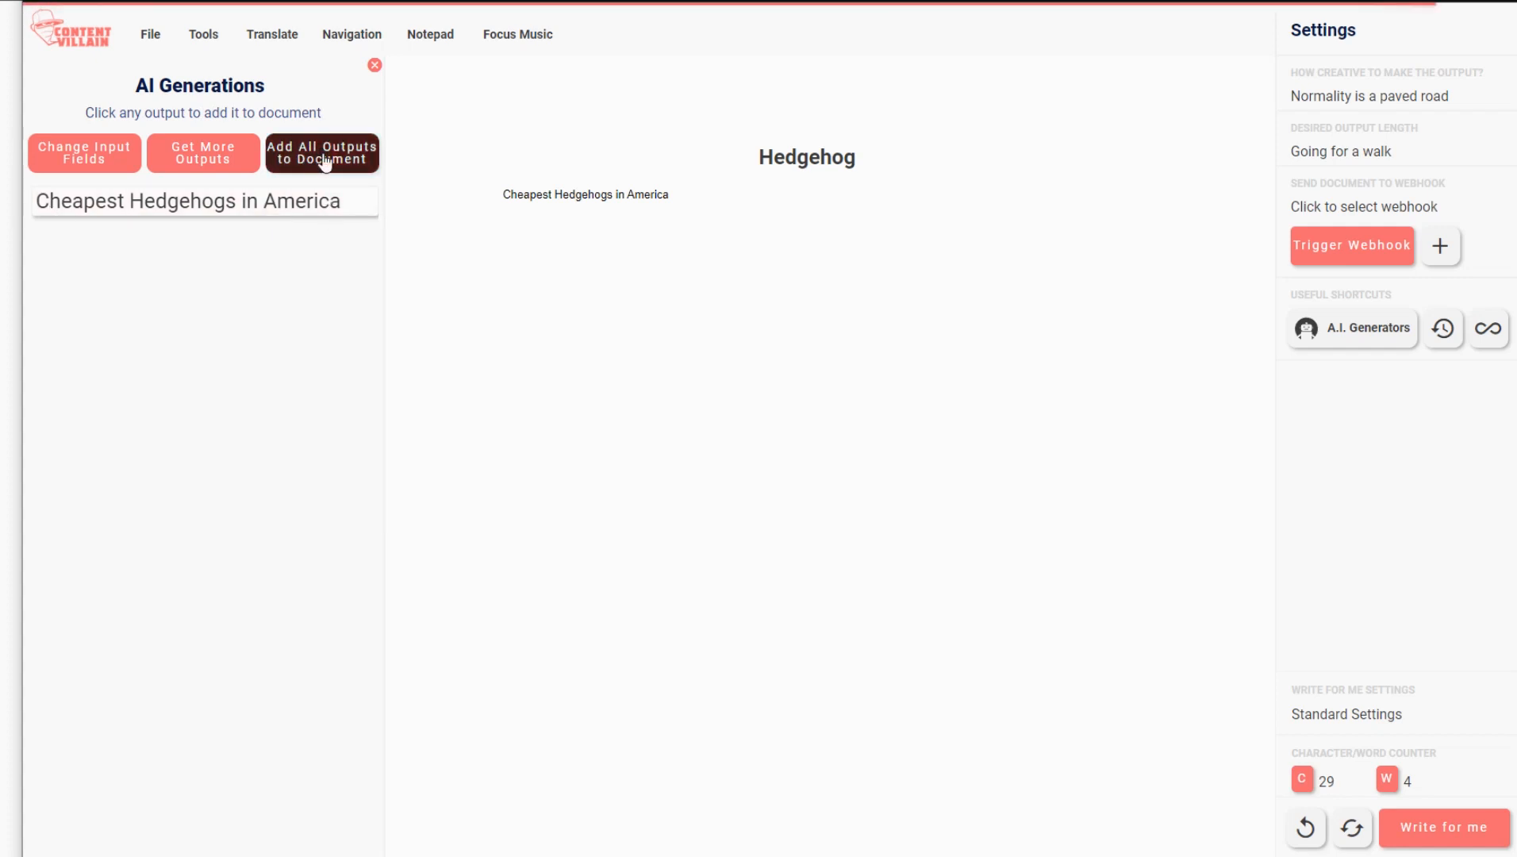
{"action": "left_click", "coordinate": [68, 164]}
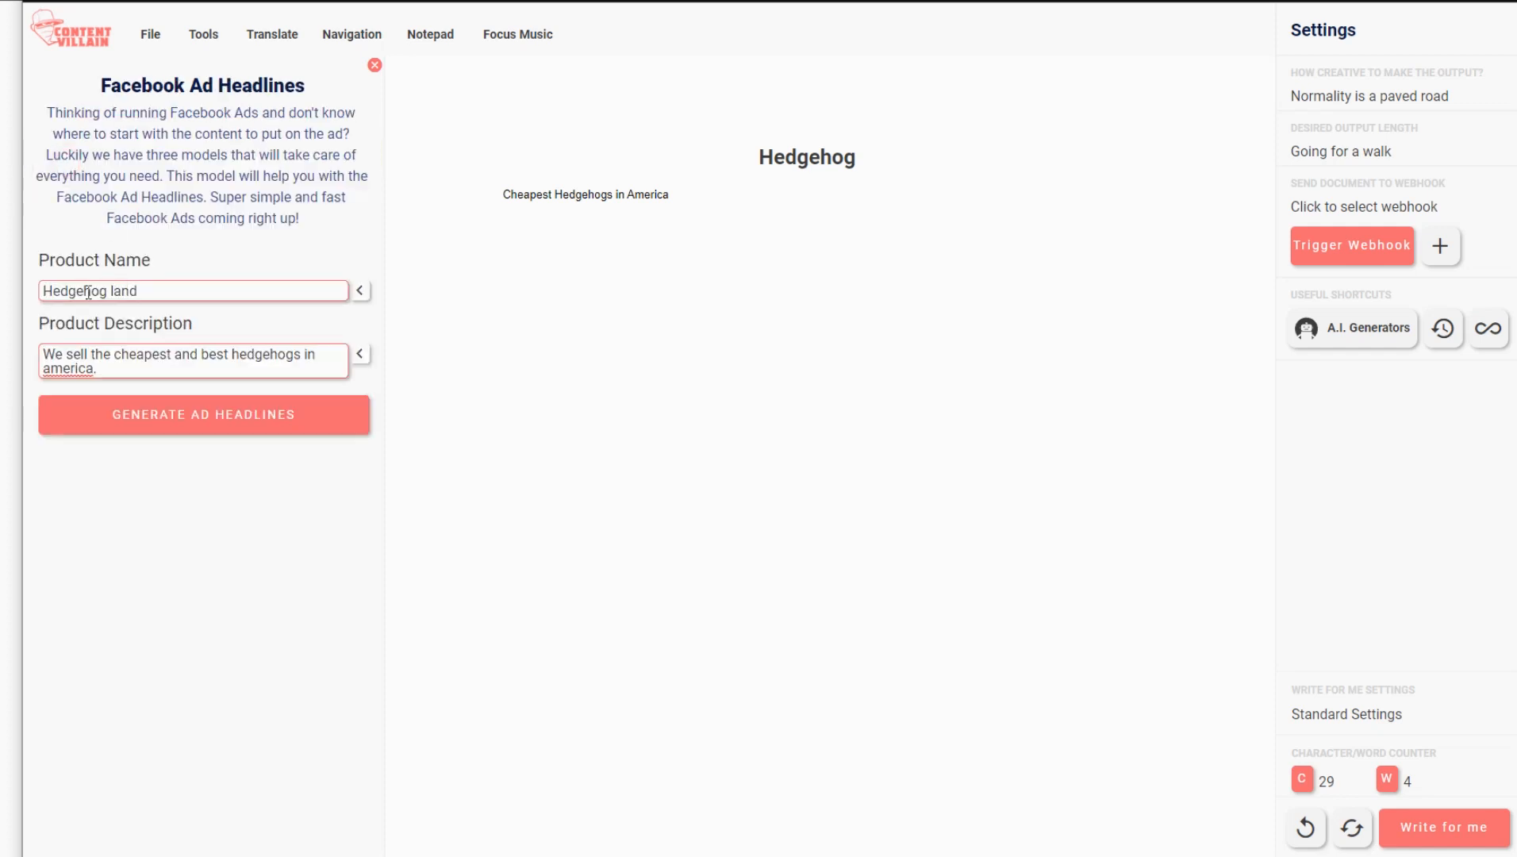
Correct "america" to "America" in the product description, generate the ad headlines again, and close the generator
{"action": "right_click", "coordinate": [66, 370]}
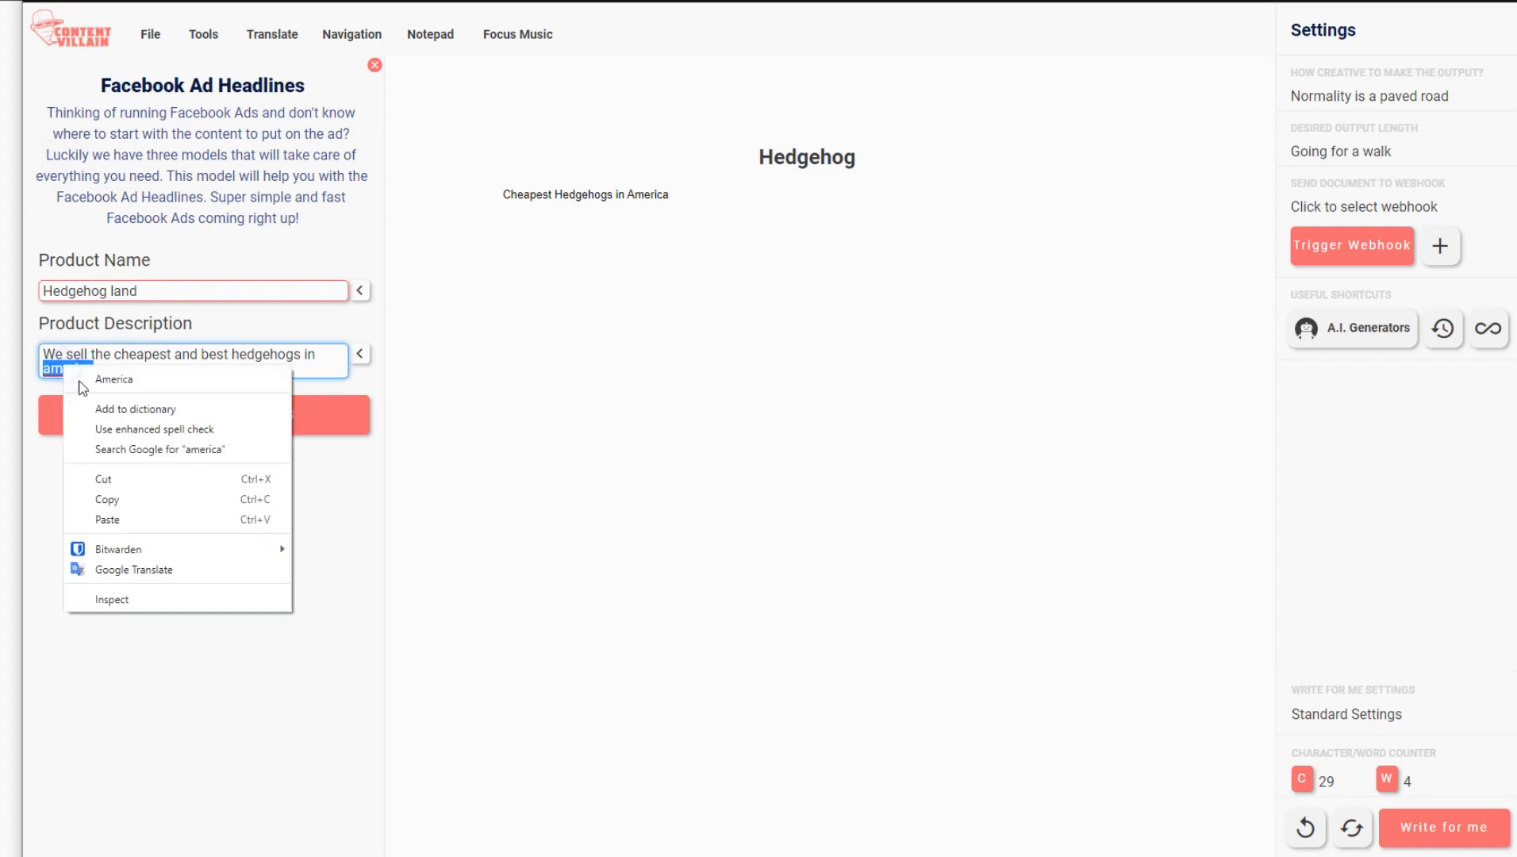
{"action": "left_click", "coordinate": [96, 380]}
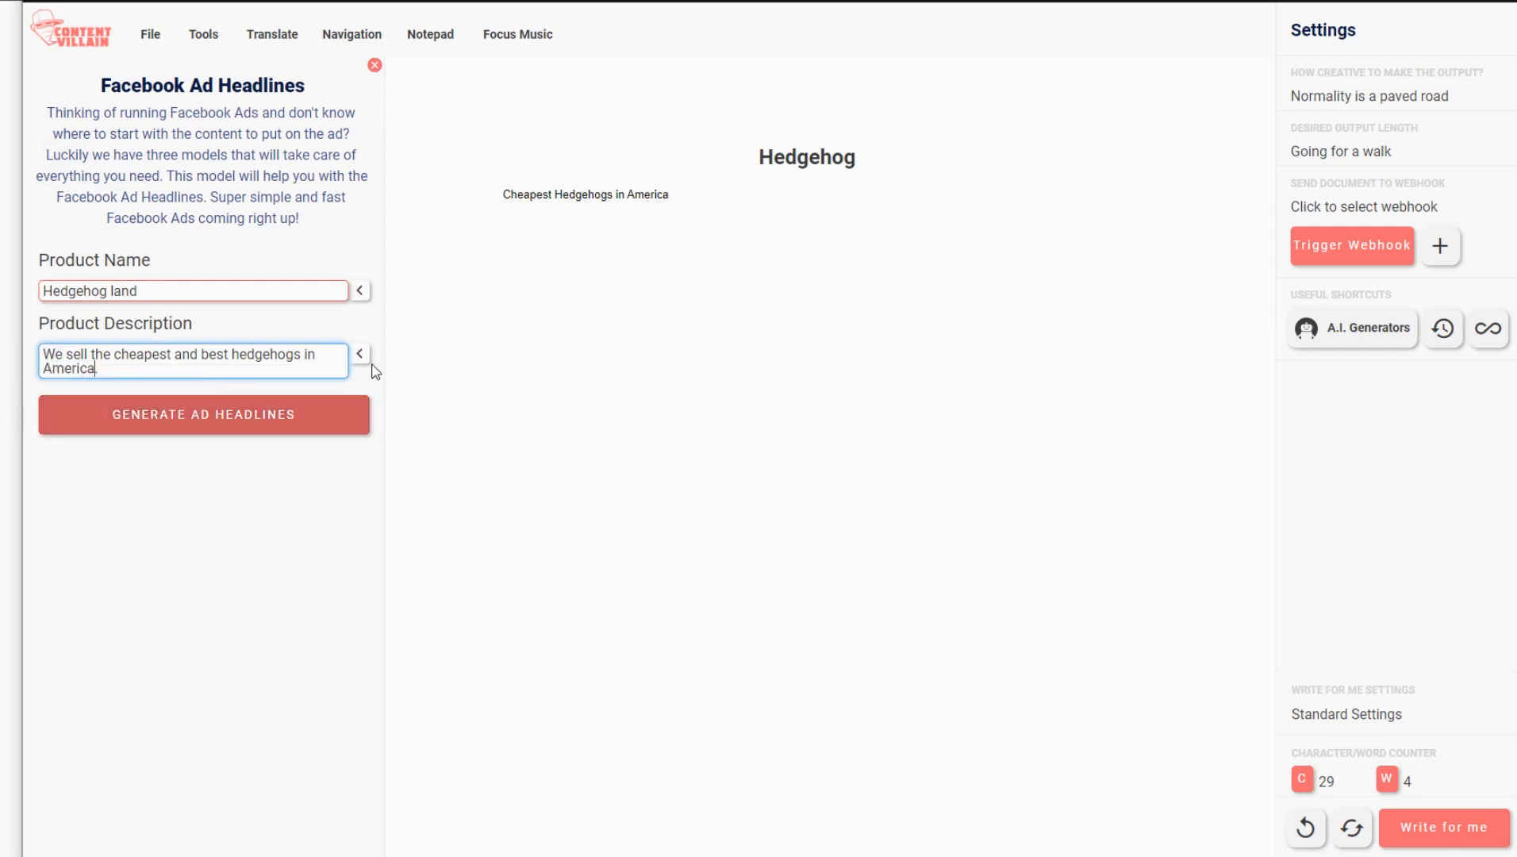
{"action": "left_click", "coordinate": [176, 432]}
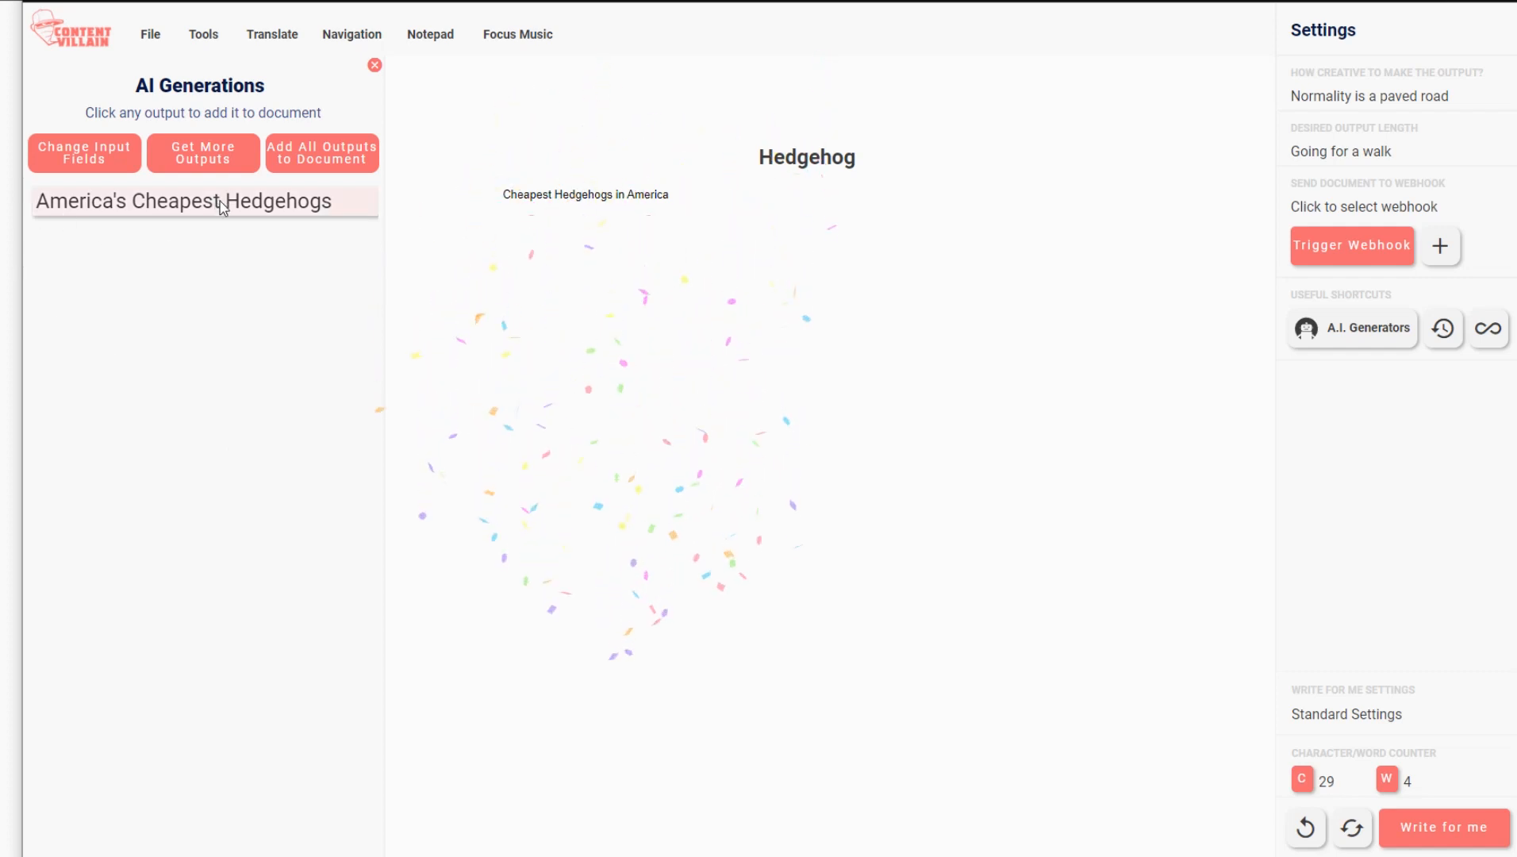
{"action": "left_click", "coordinate": [374, 65]}
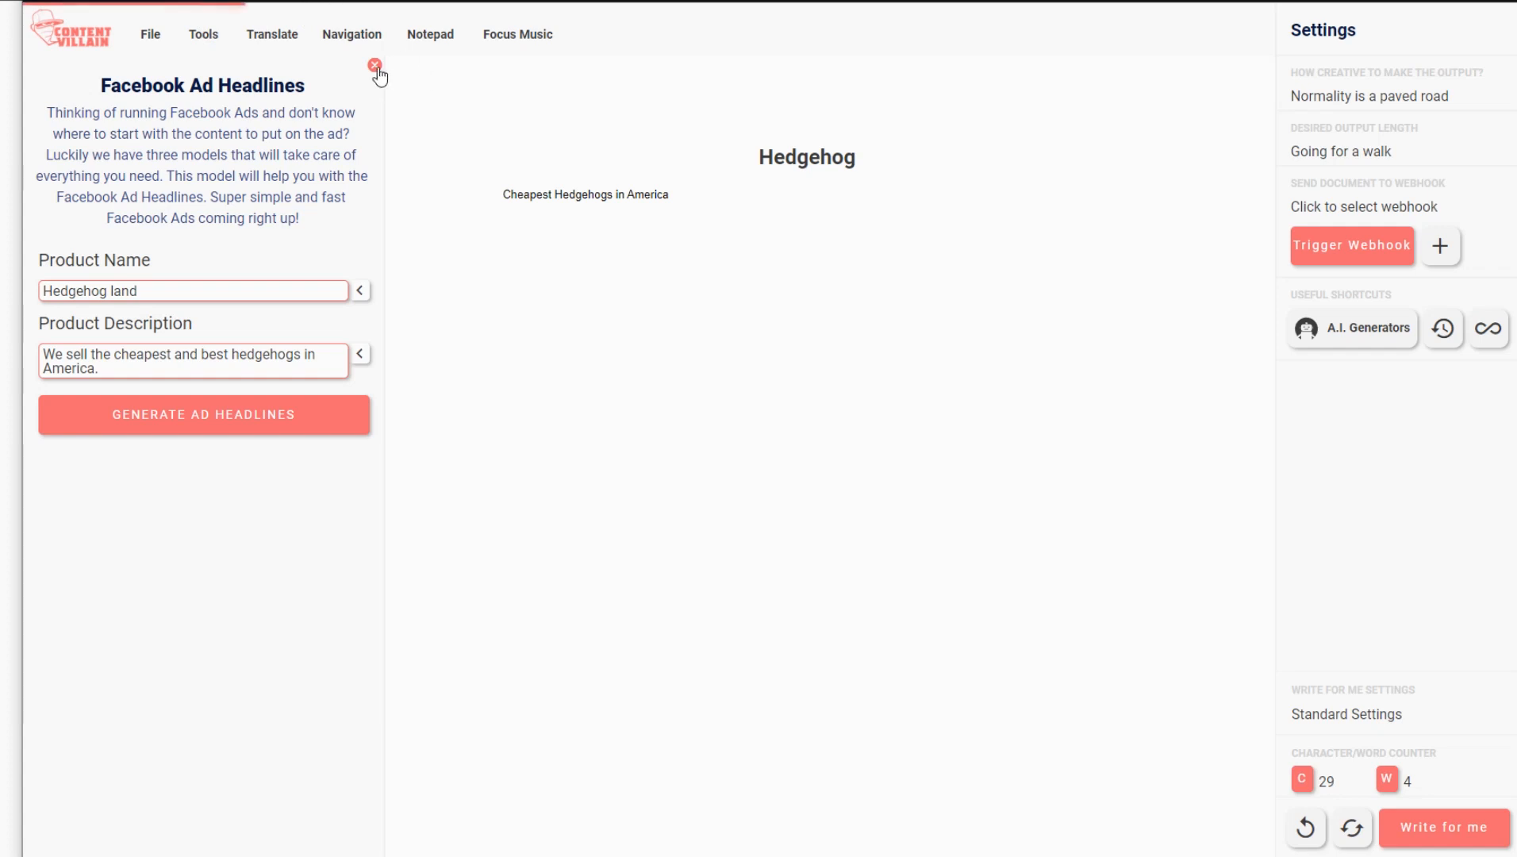
{"action": "left_click", "coordinate": [375, 65]}
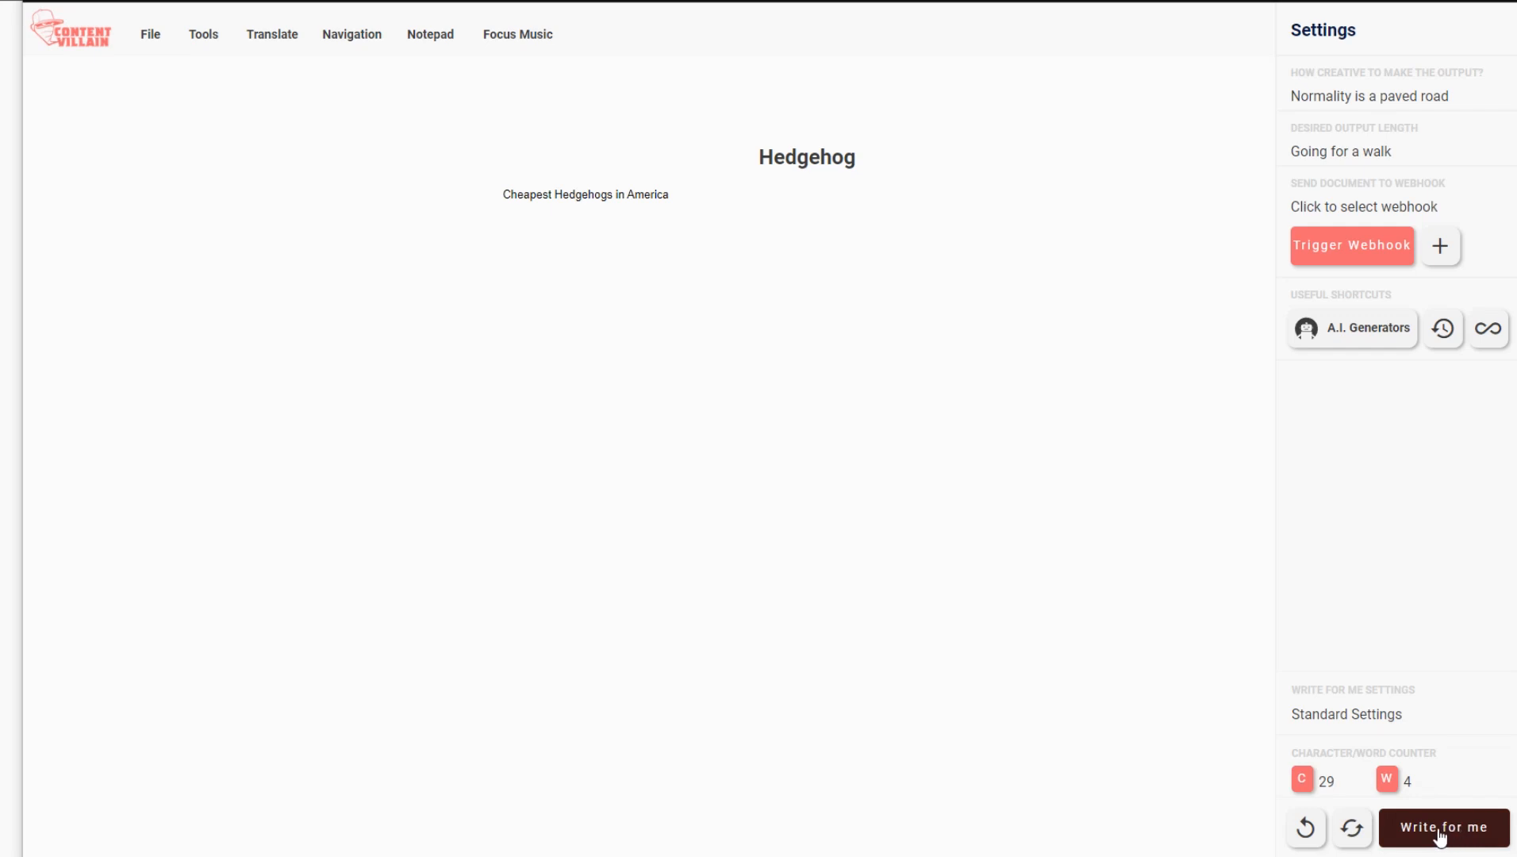
Replace the headline with the copied intro starting "Have you ever wanted a hedgehog as a pet?" and run Write for me on it
{"action": "left_click_drag", "start_coordinate": [692, 190], "coordinate": [491, 190]}
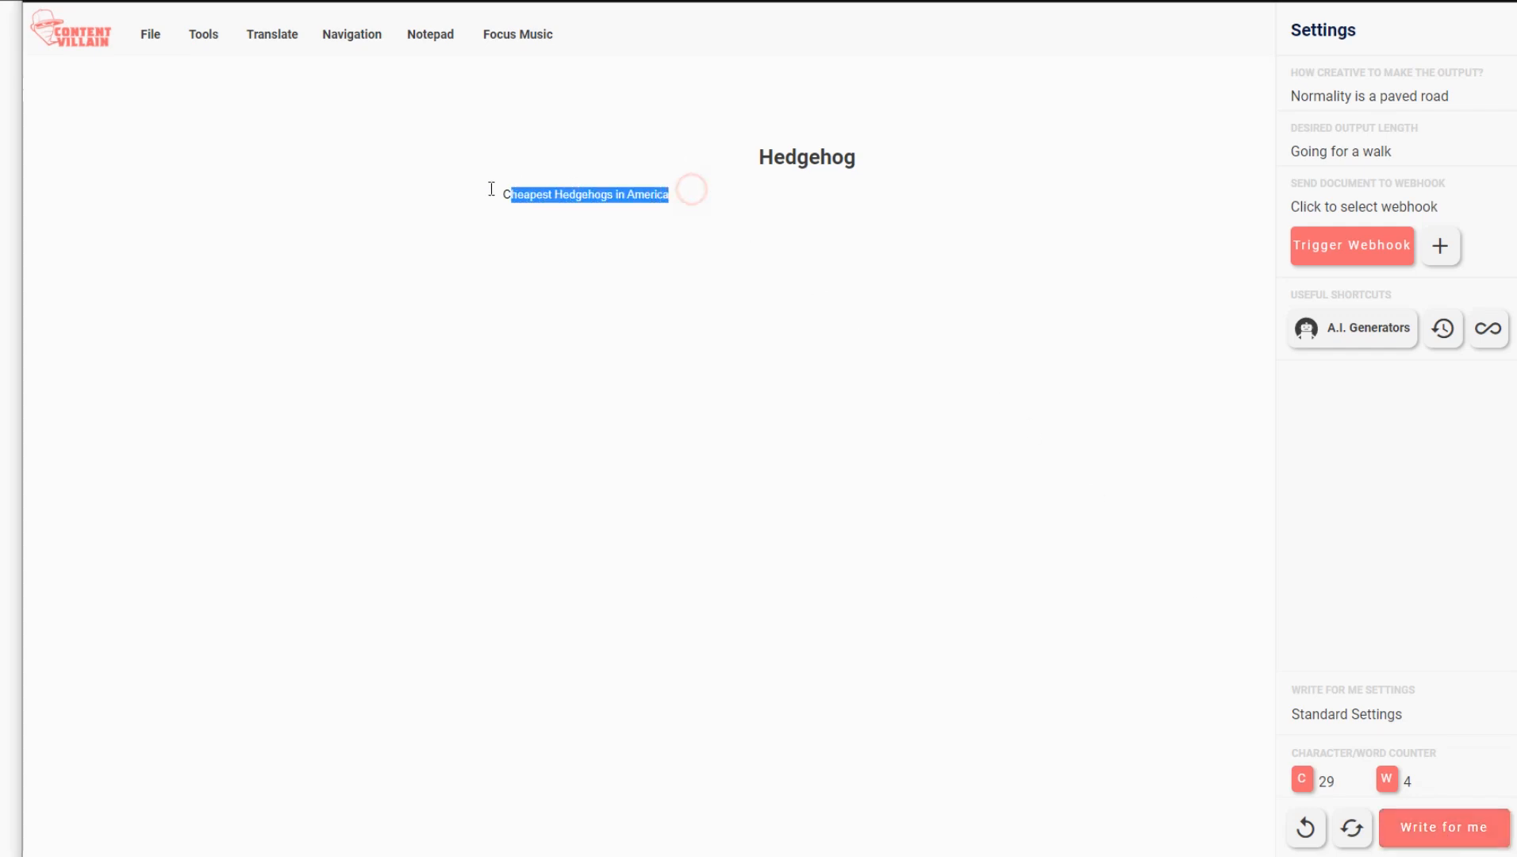
{"action": "right_click", "coordinate": [569, 193]}
{"action": "left_click", "coordinate": [603, 275]}
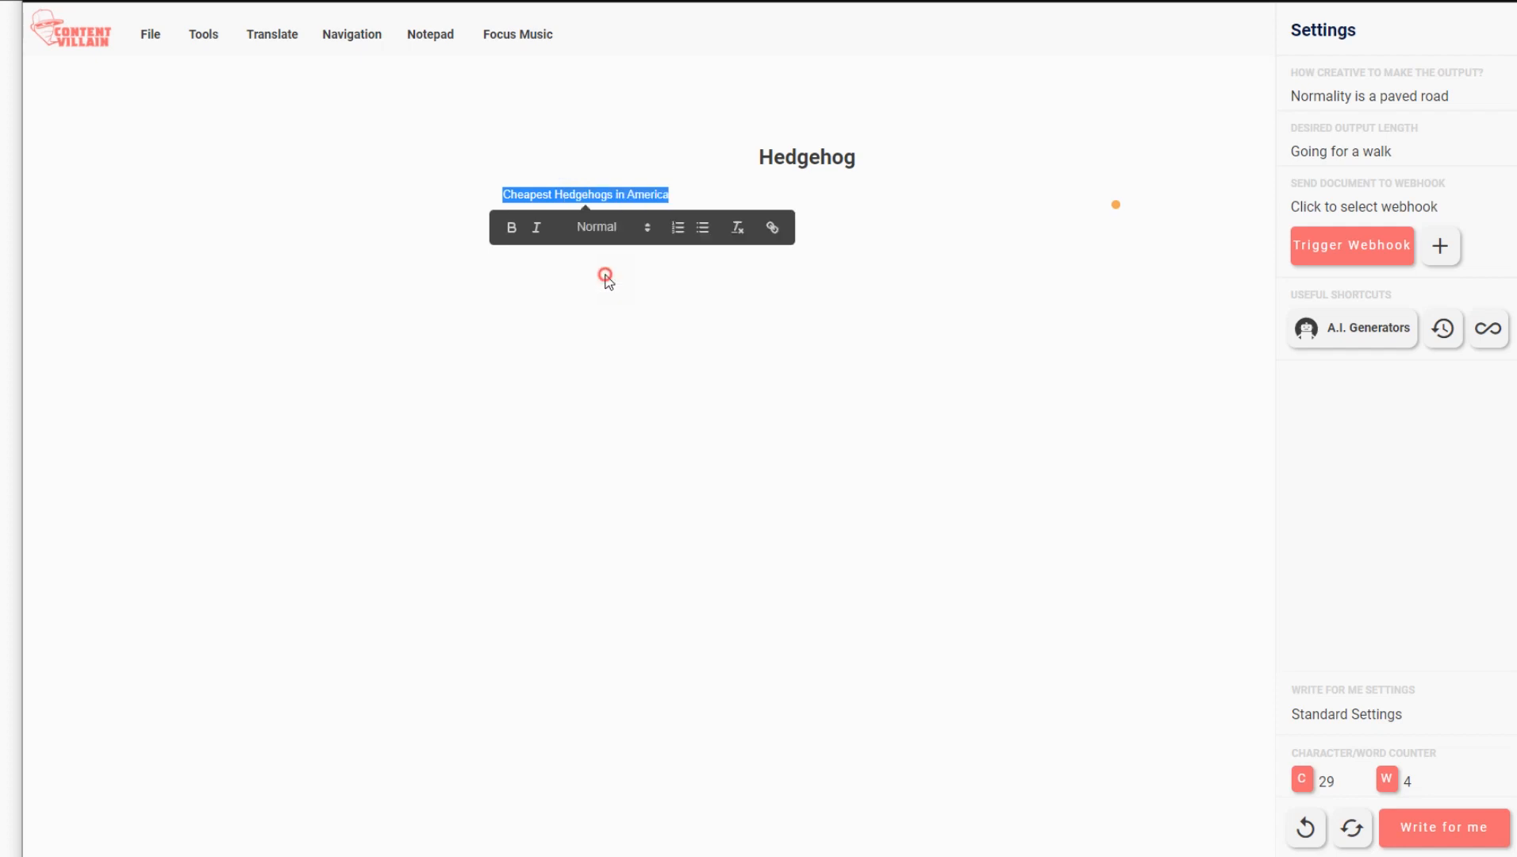
{"action": "left_click", "coordinate": [698, 209]}
{"action": "left_click_drag", "start_coordinate": [698, 208], "coordinate": [699, 196]}
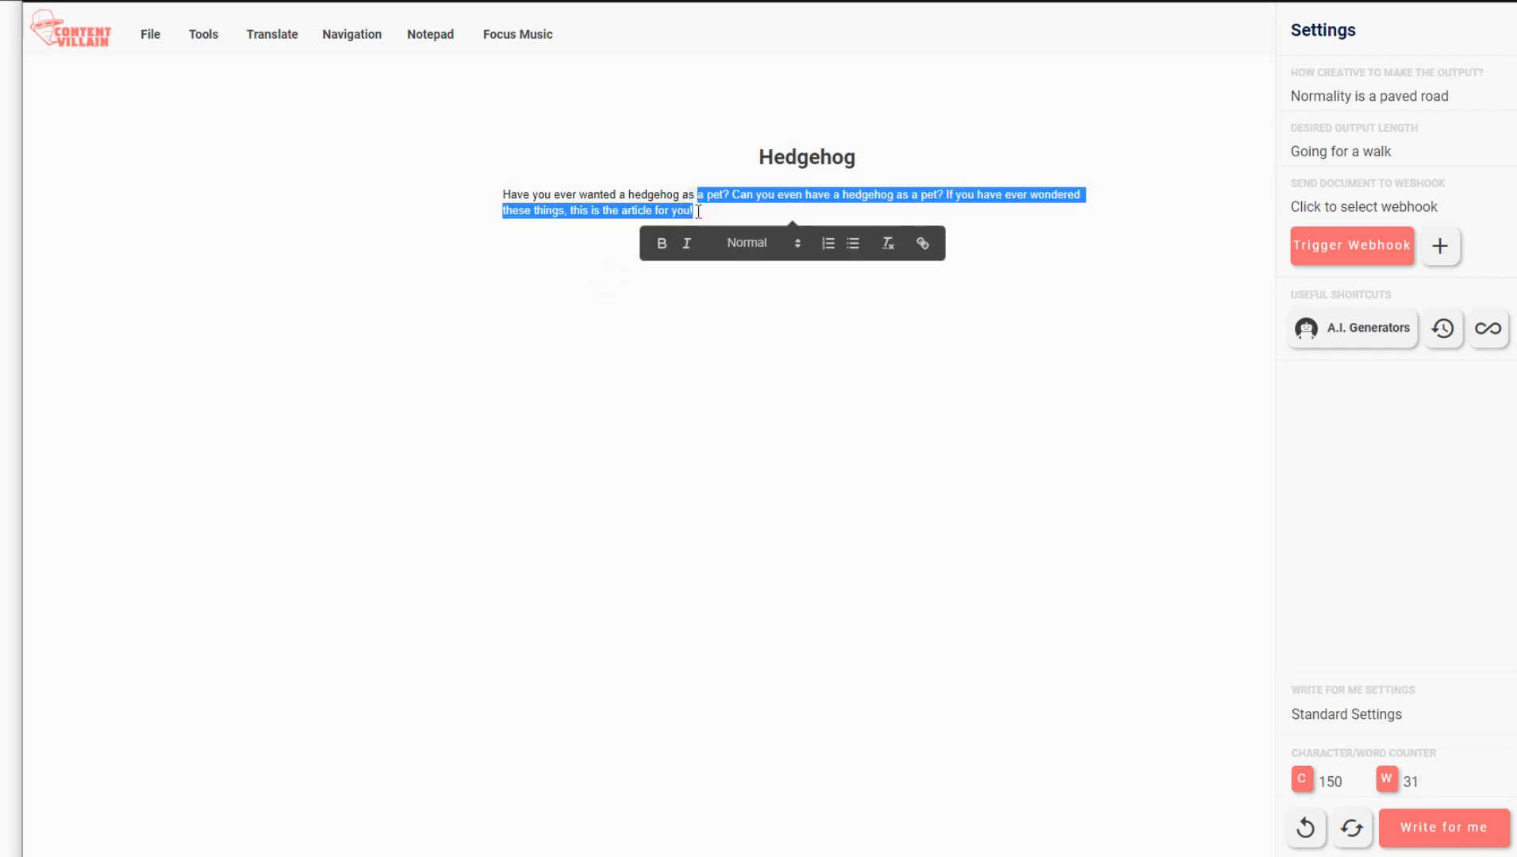
{"action": "left_click", "coordinate": [695, 211]}
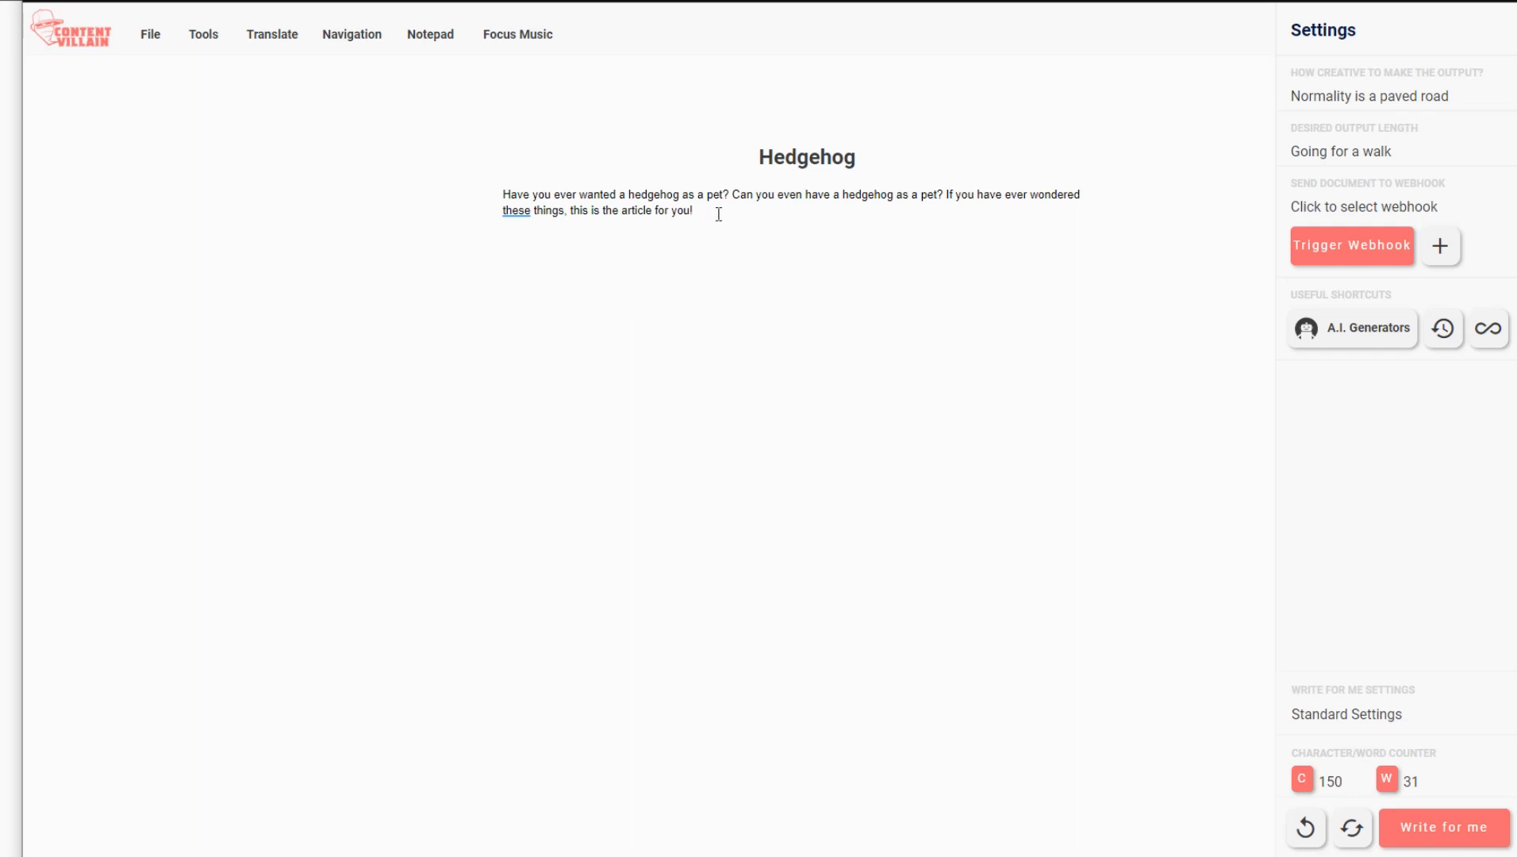
{"action": "left_click_drag", "start_coordinate": [718, 215], "coordinate": [501, 192]}
{"action": "key", "text": "ctrl+c"}
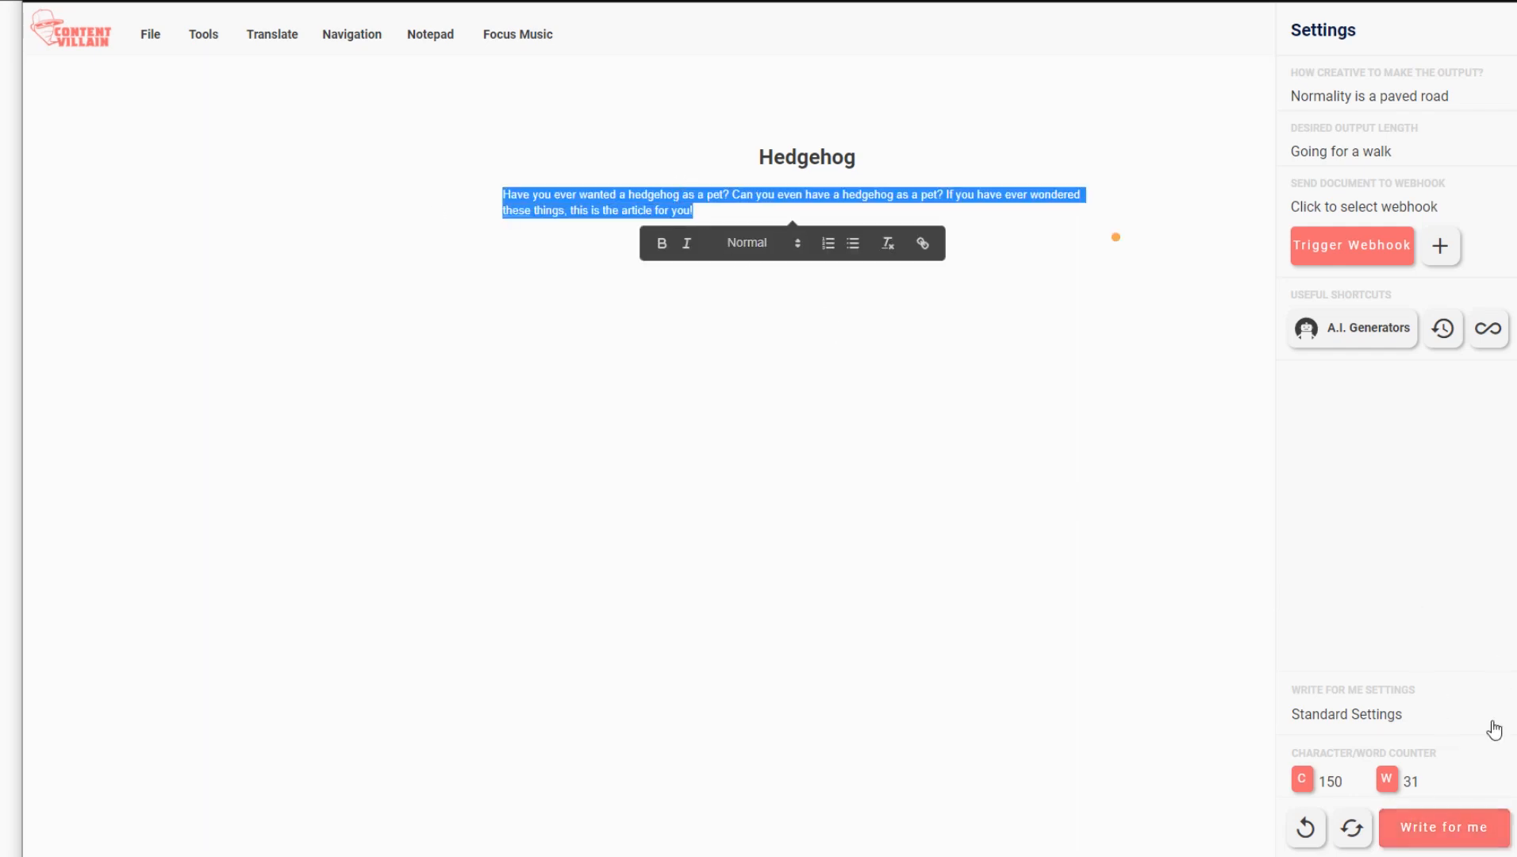
{"action": "left_click", "coordinate": [1460, 829]}
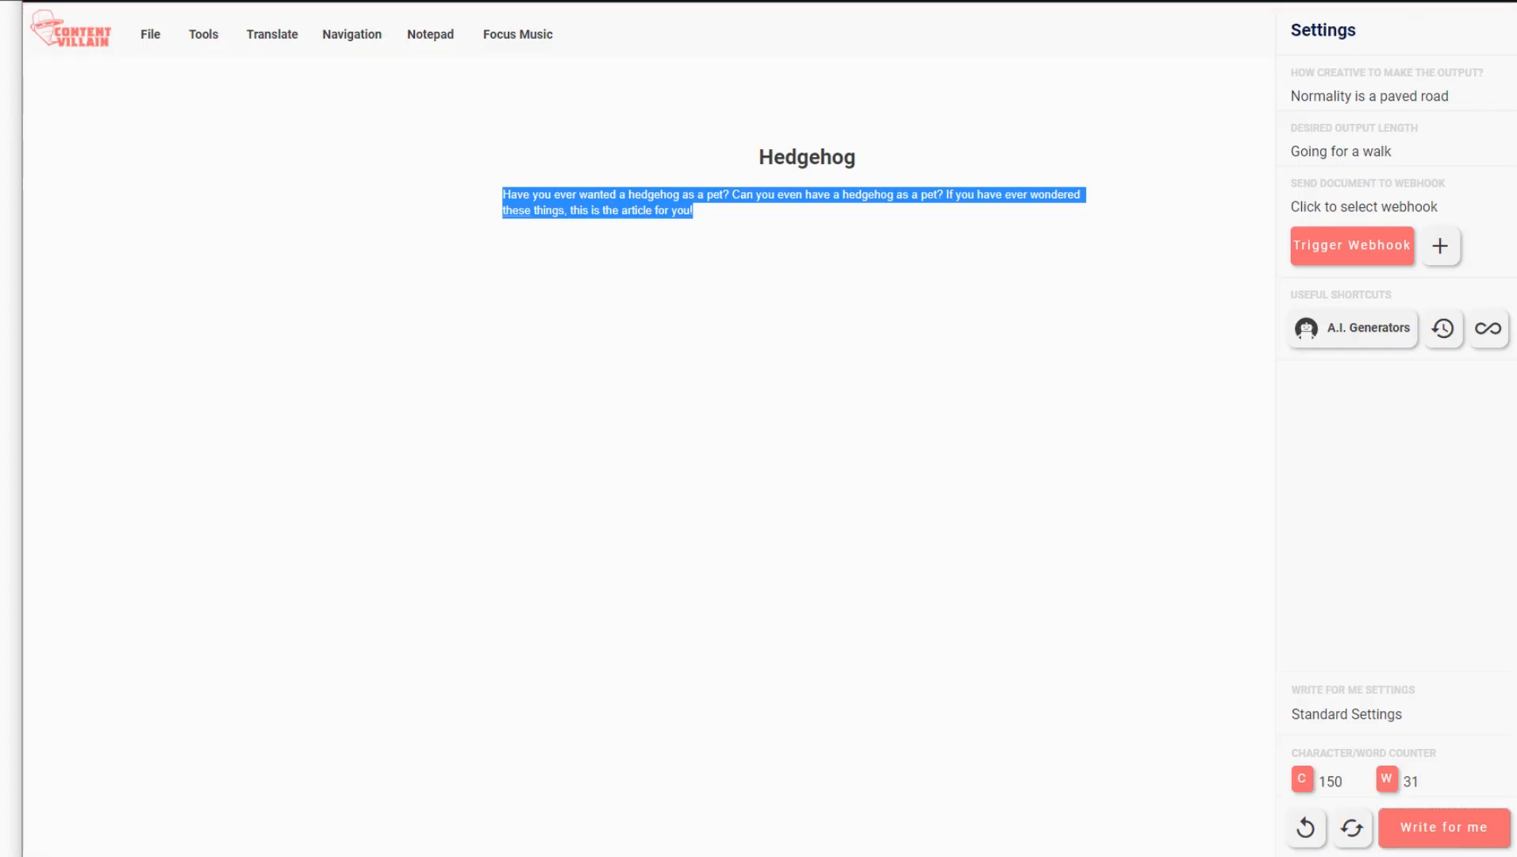
In Ryte, replace all the generated ad copy with the copied intro starting "Have you ever wanted a hedgehog as a pet?"
{"action": "left_click", "coordinate": [318, 2]}
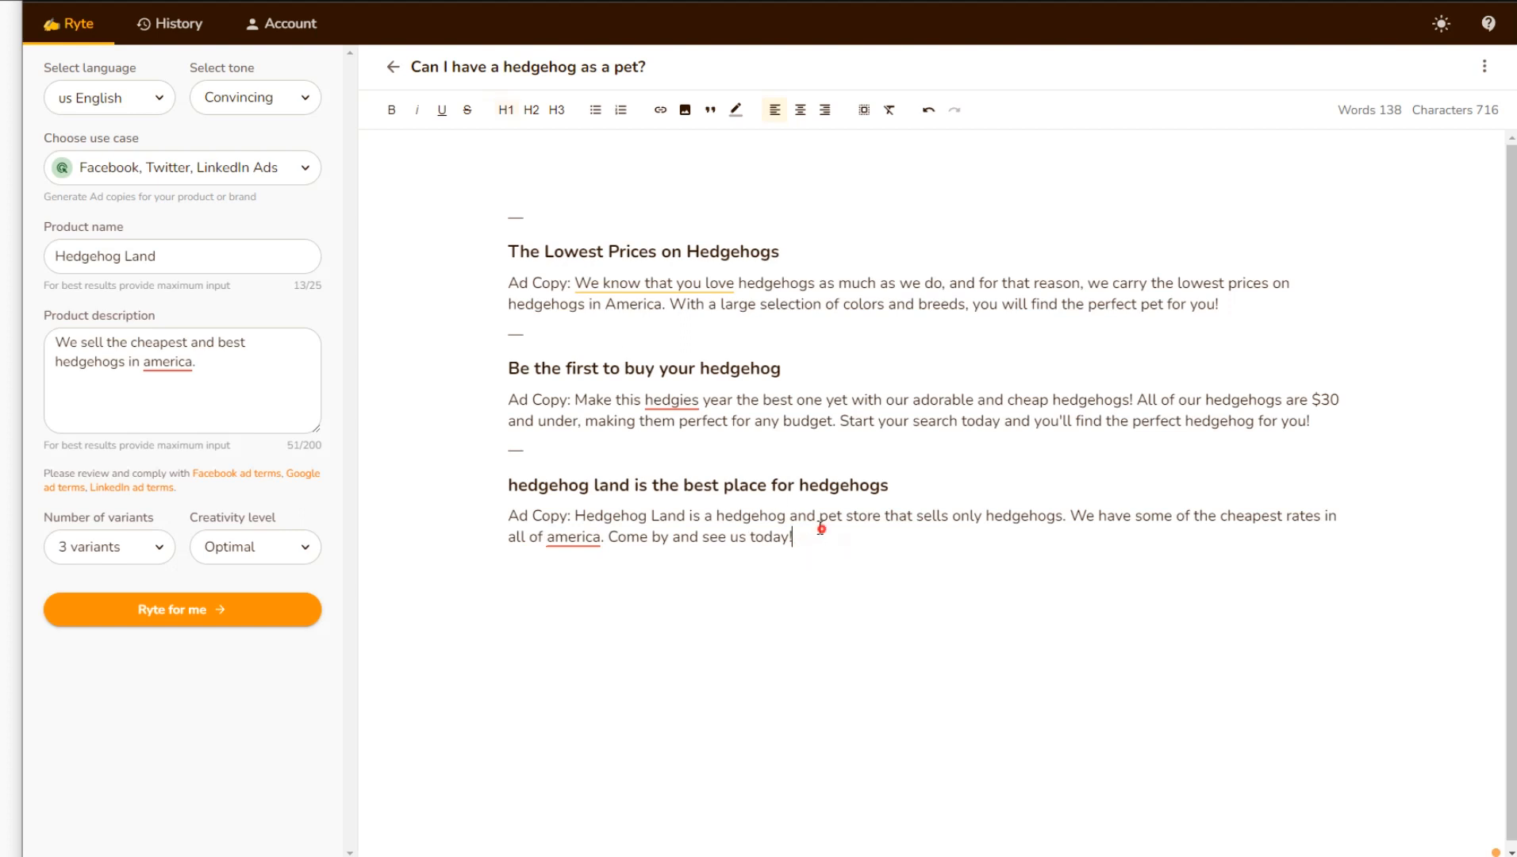
{"action": "left_click_drag", "start_coordinate": [802, 540], "coordinate": [460, 163]}
{"action": "key", "text": "BackSpace"}
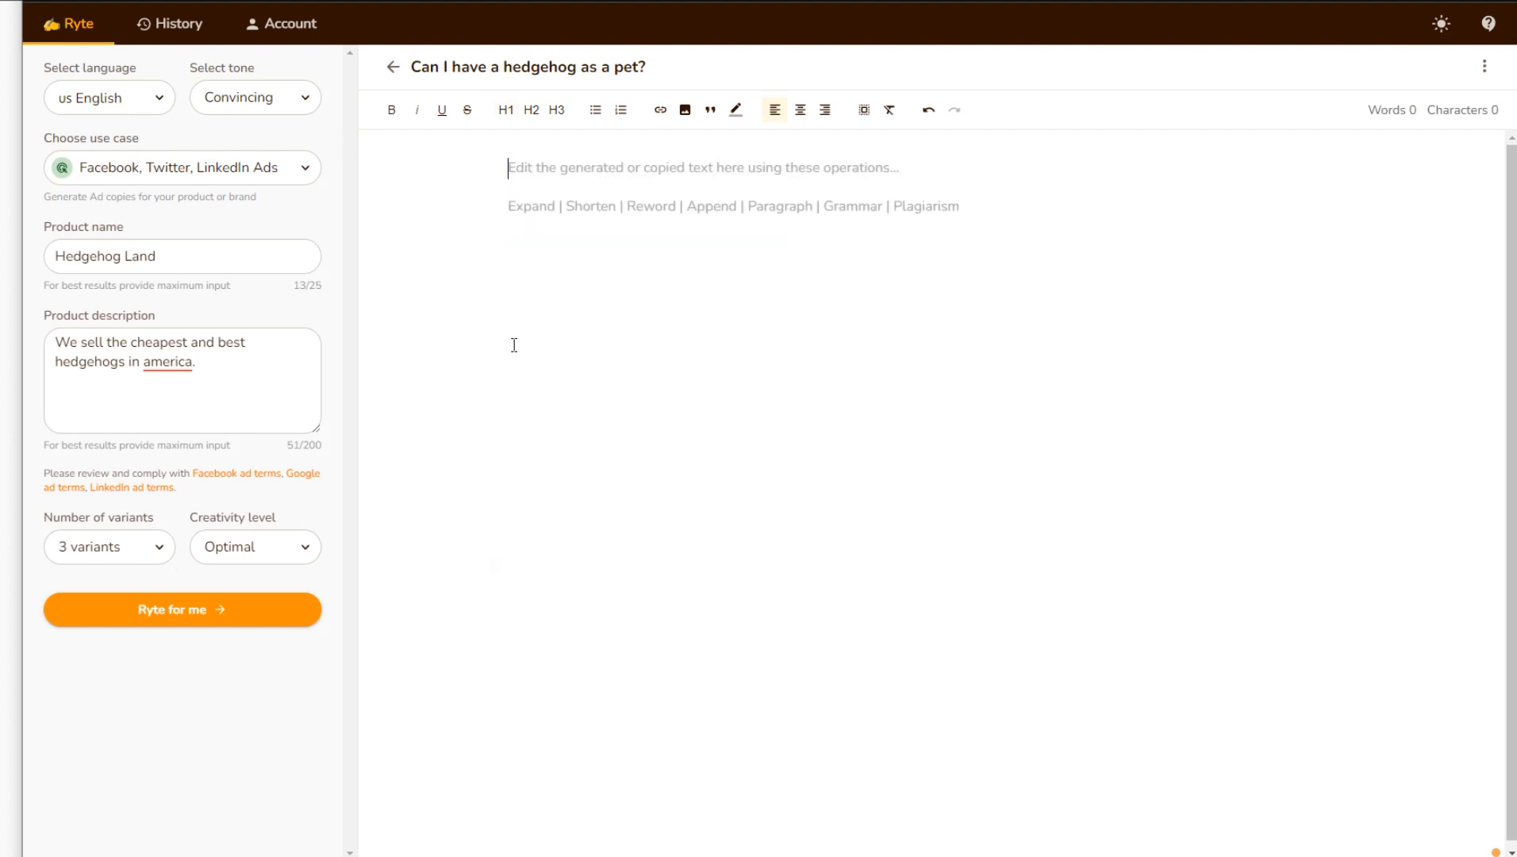
{"action": "right_click", "coordinate": [584, 167]}
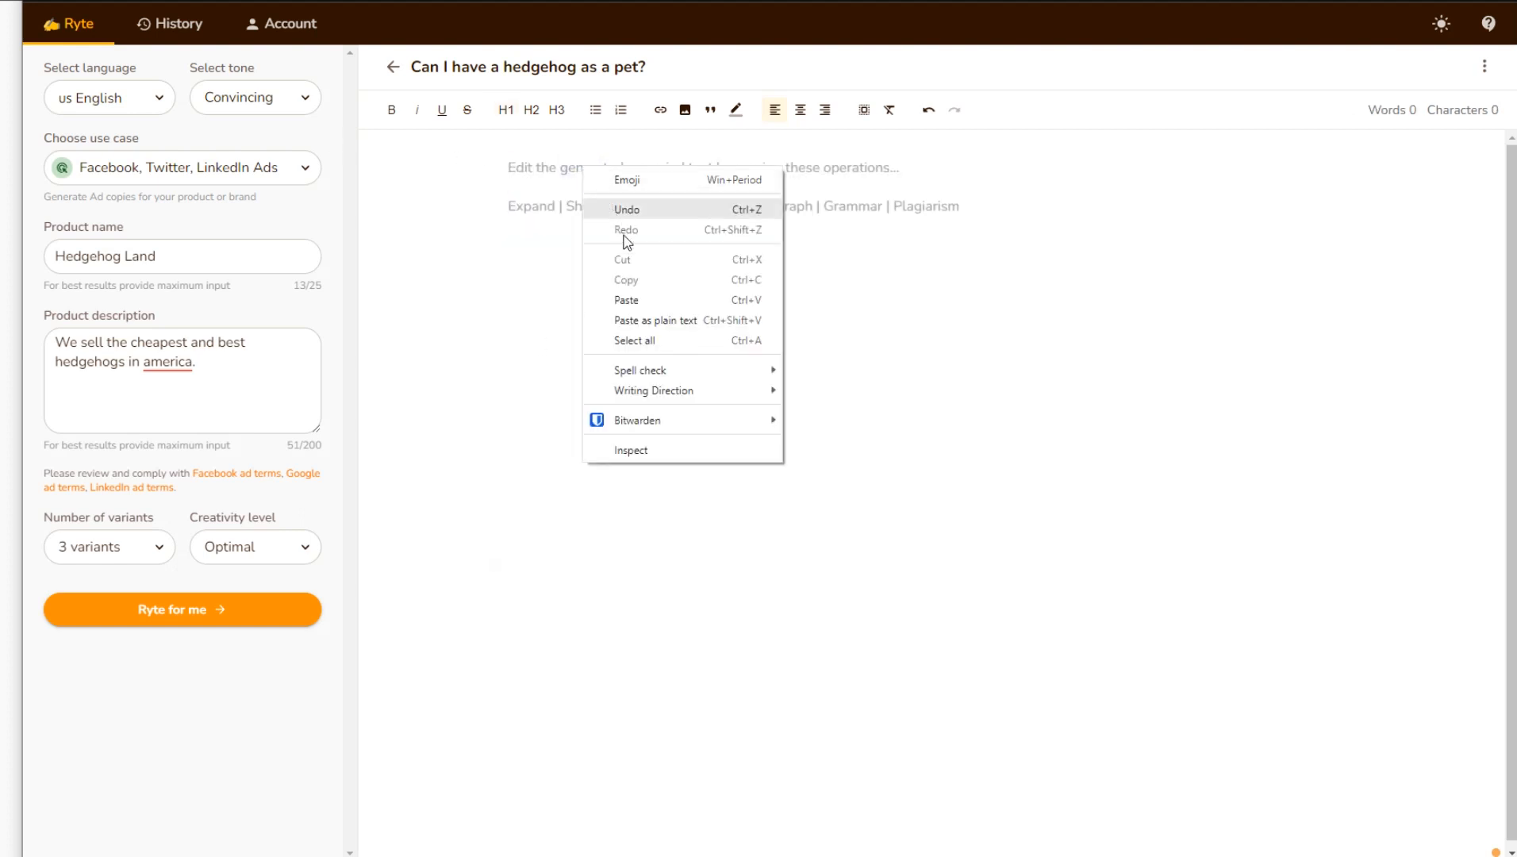
{"action": "left_click", "coordinate": [633, 301]}
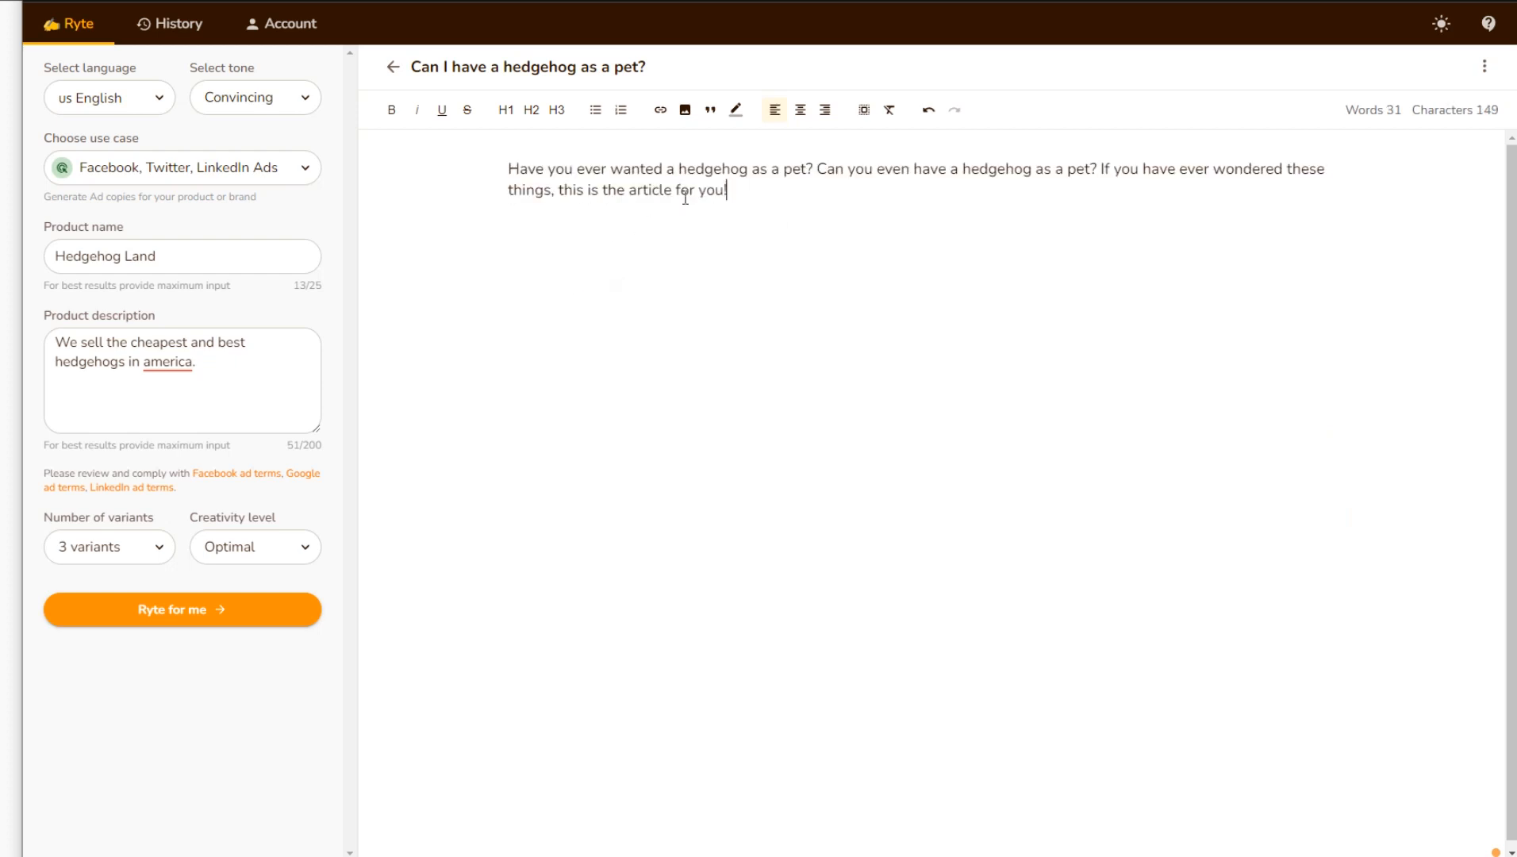
Extend the whole hedgehog intro paragraph with Continue Ryting
{"action": "left_click_drag", "start_coordinate": [745, 188], "coordinate": [492, 158]}
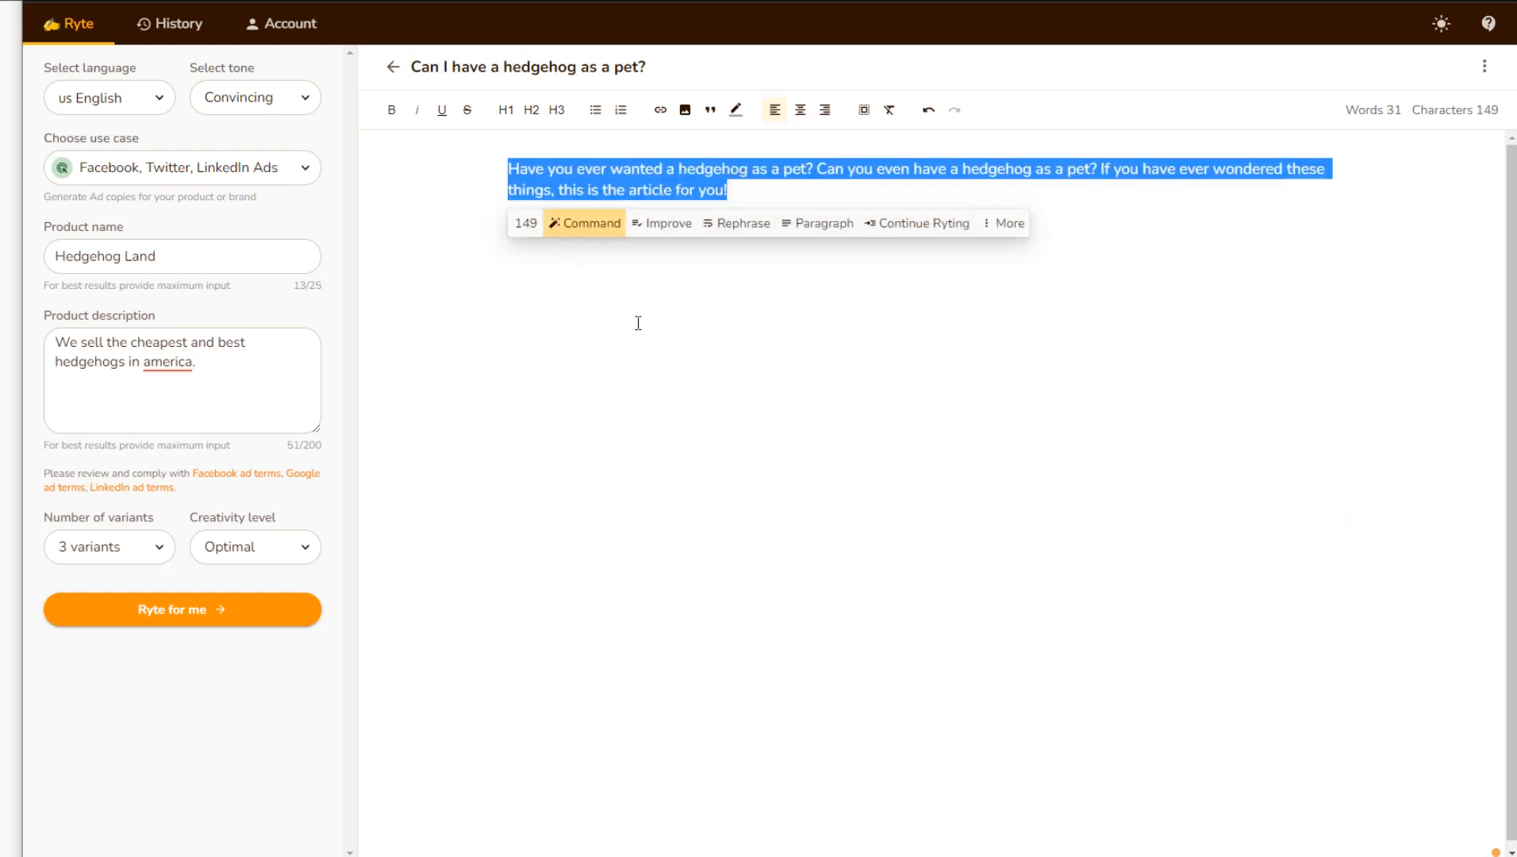
{"action": "left_click", "coordinate": [931, 226]}
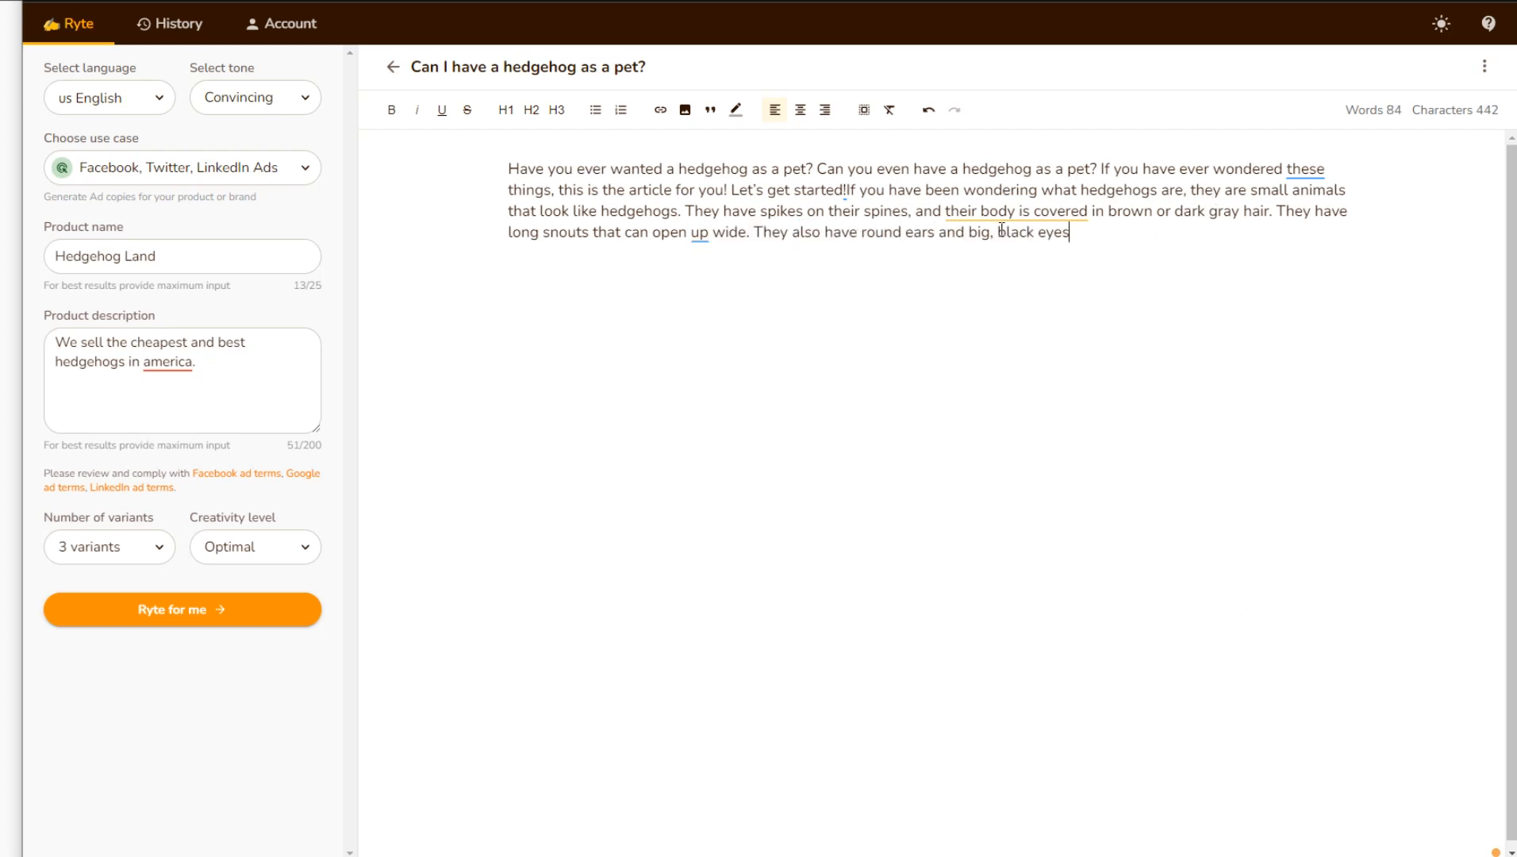
{"action": "mouse_move", "coordinate": [1065, 216]}
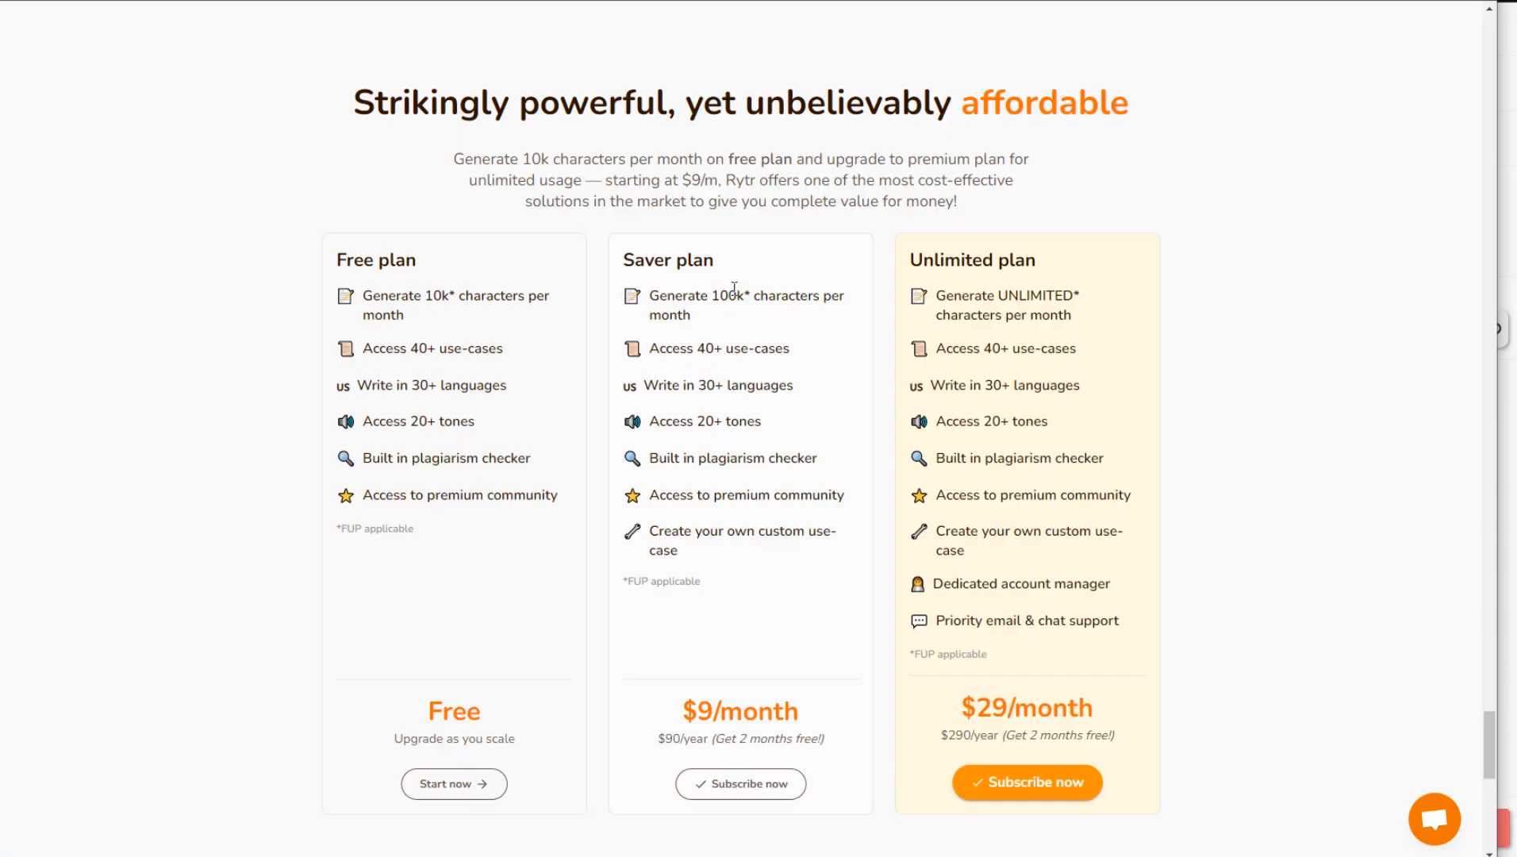
Review the features and prices of Rytr's Free, Saver and Unlimited plans
{"action": "scroll", "coordinate": [641, 229], "scroll_direction": "down", "scroll_amount": 3}
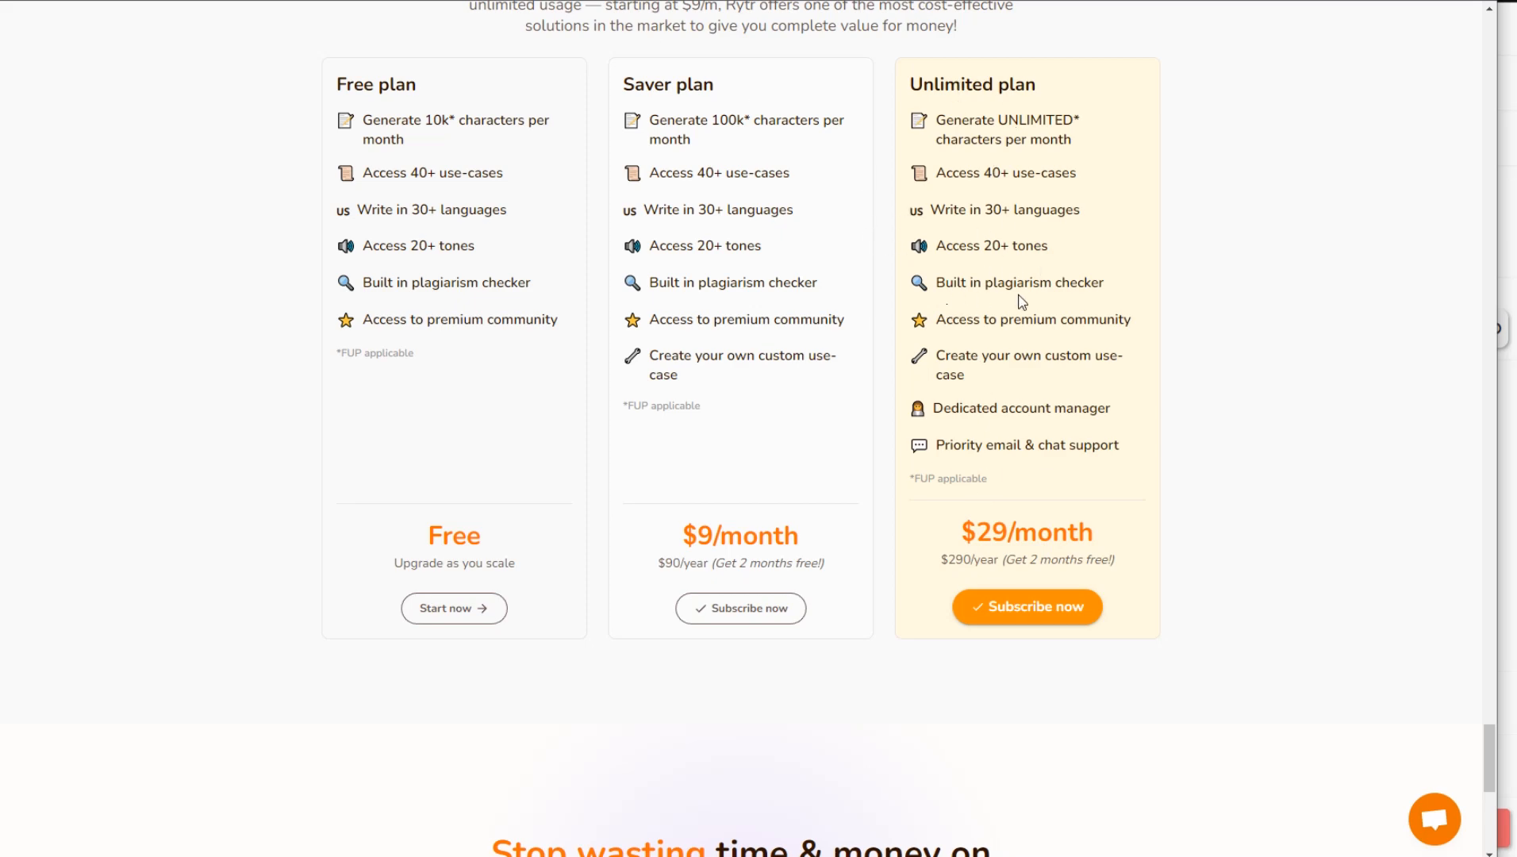
{"action": "scroll", "coordinate": [1022, 315], "scroll_direction": "up", "scroll_amount": 3}
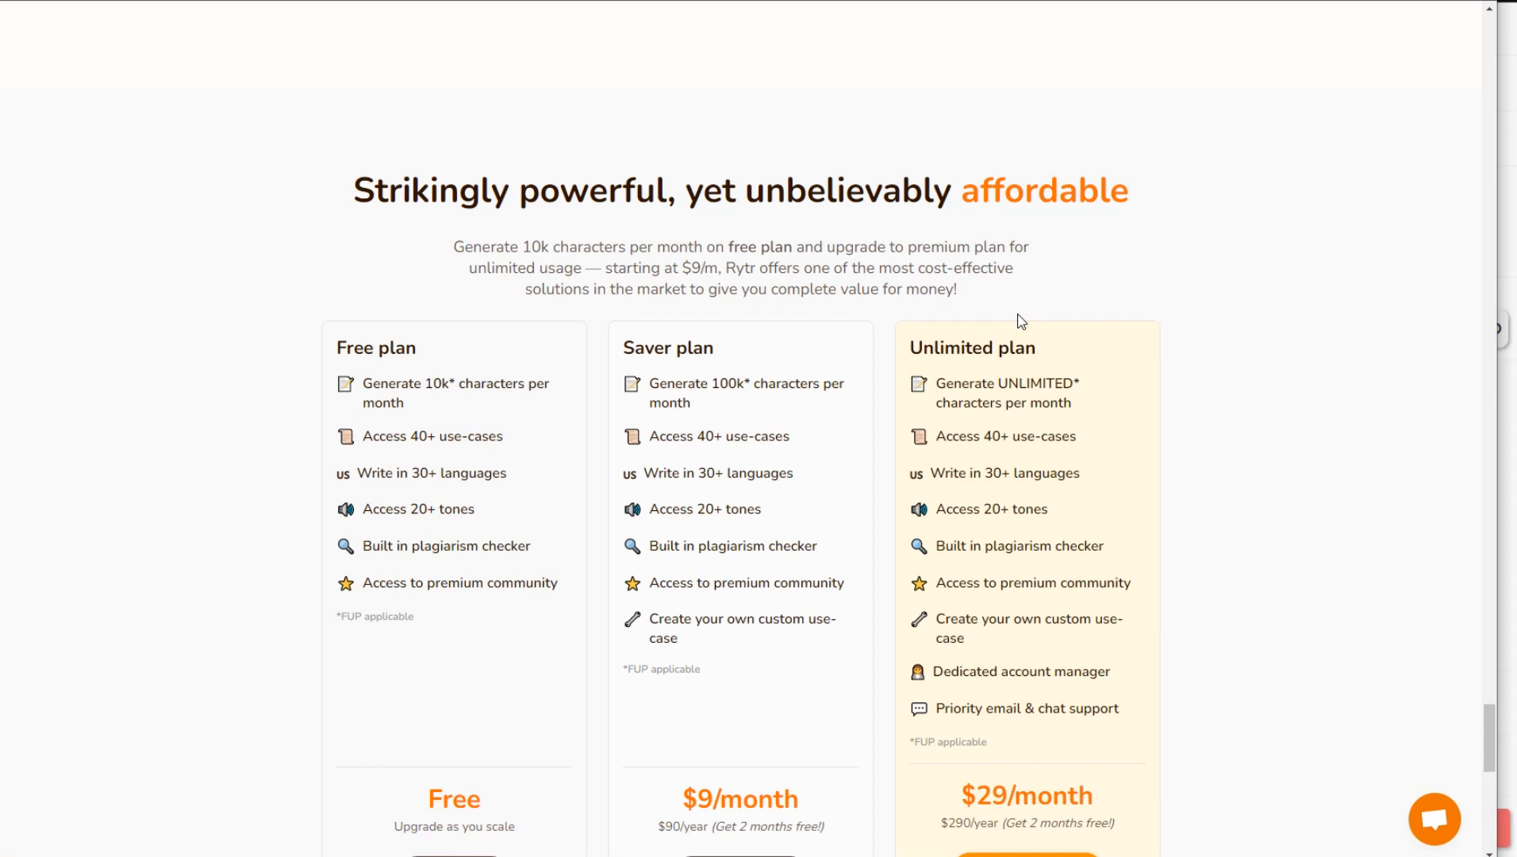
{"action": "scroll", "coordinate": [1022, 322], "scroll_direction": "down", "scroll_amount": 1}
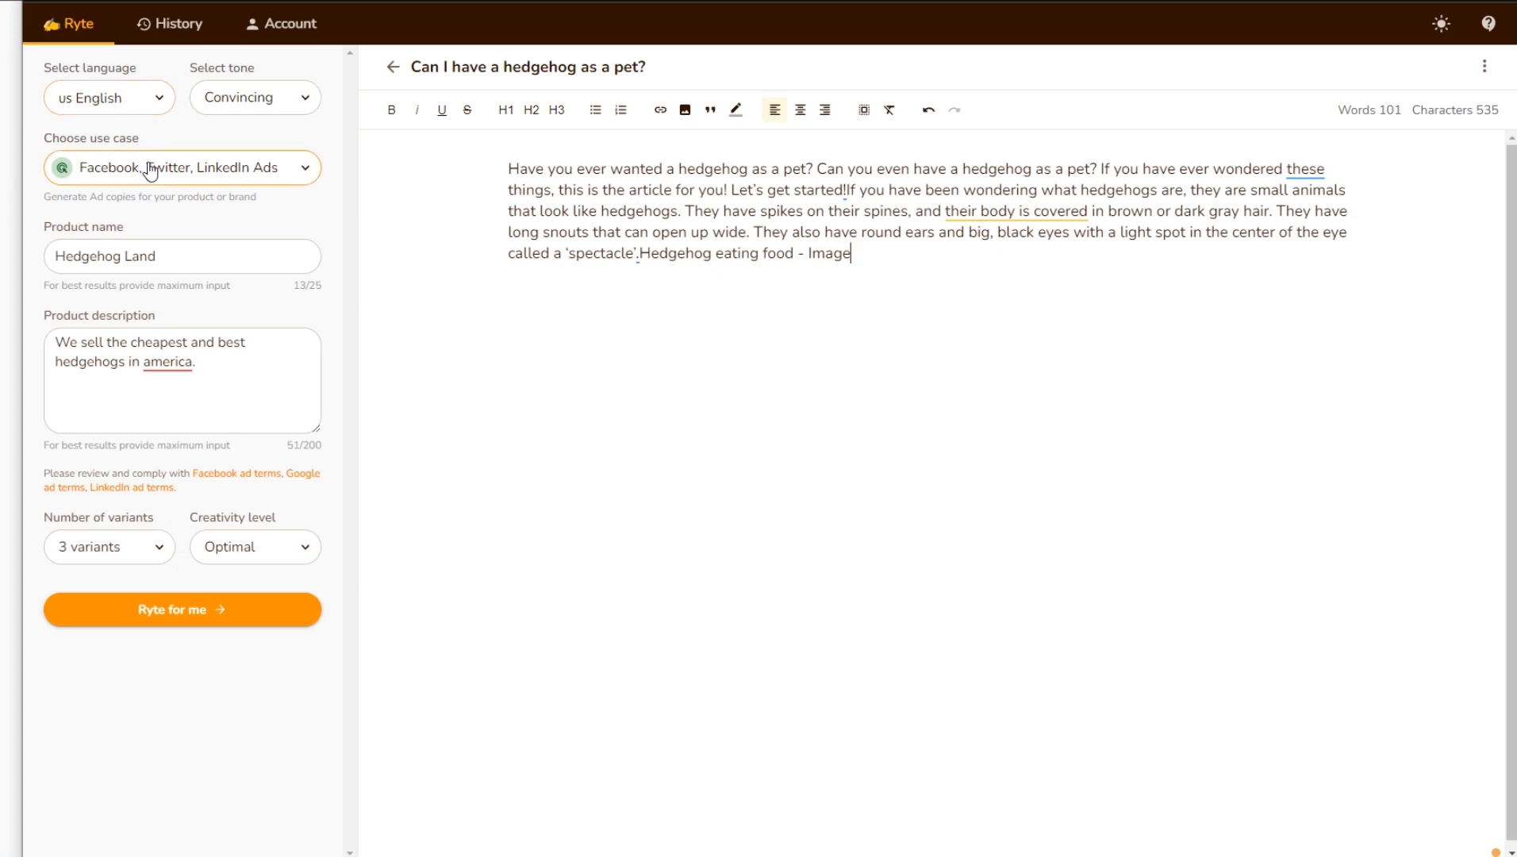
In the Ryte editor, try the Blog Idea & Outline use case and switch to Blog Section Writing
{"action": "left_click", "coordinate": [151, 171]}
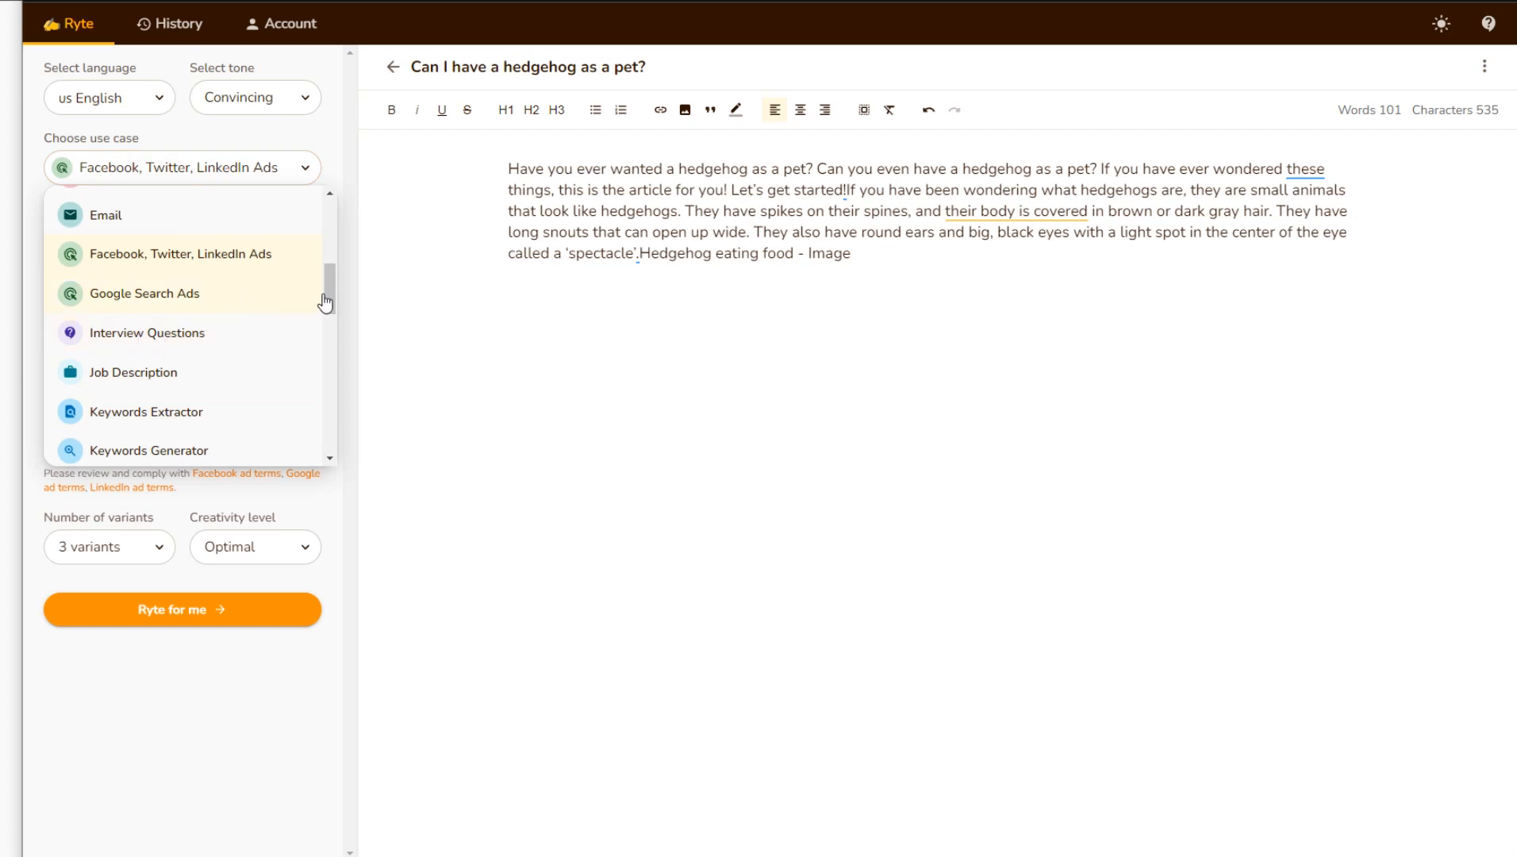
{"action": "left_click_drag", "start_coordinate": [326, 293], "coordinate": [305, 197]}
{"action": "left_click", "coordinate": [149, 212]}
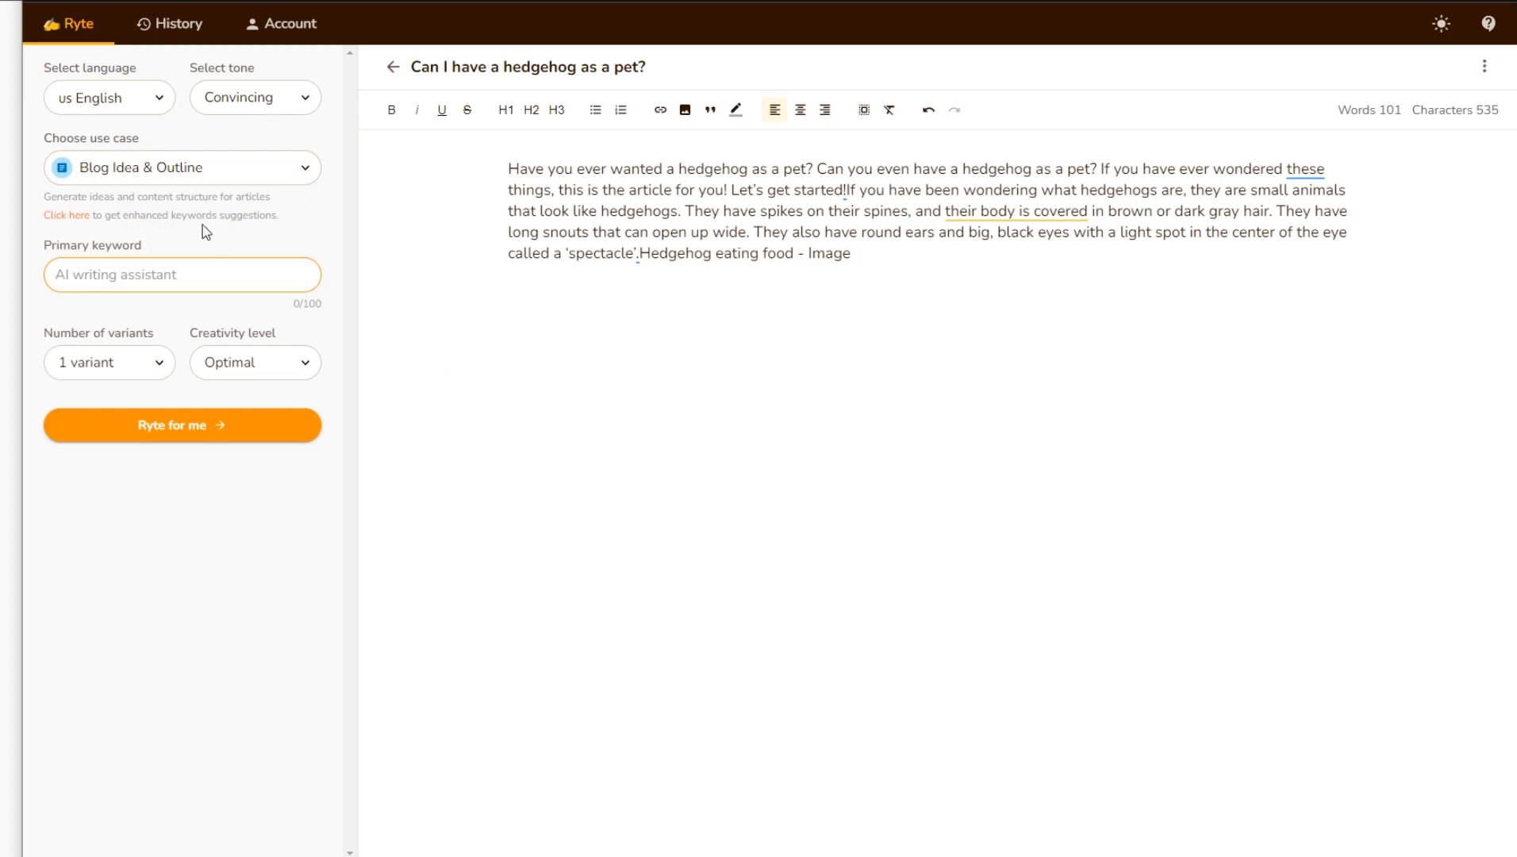
{"action": "left_click", "coordinate": [212, 169]}
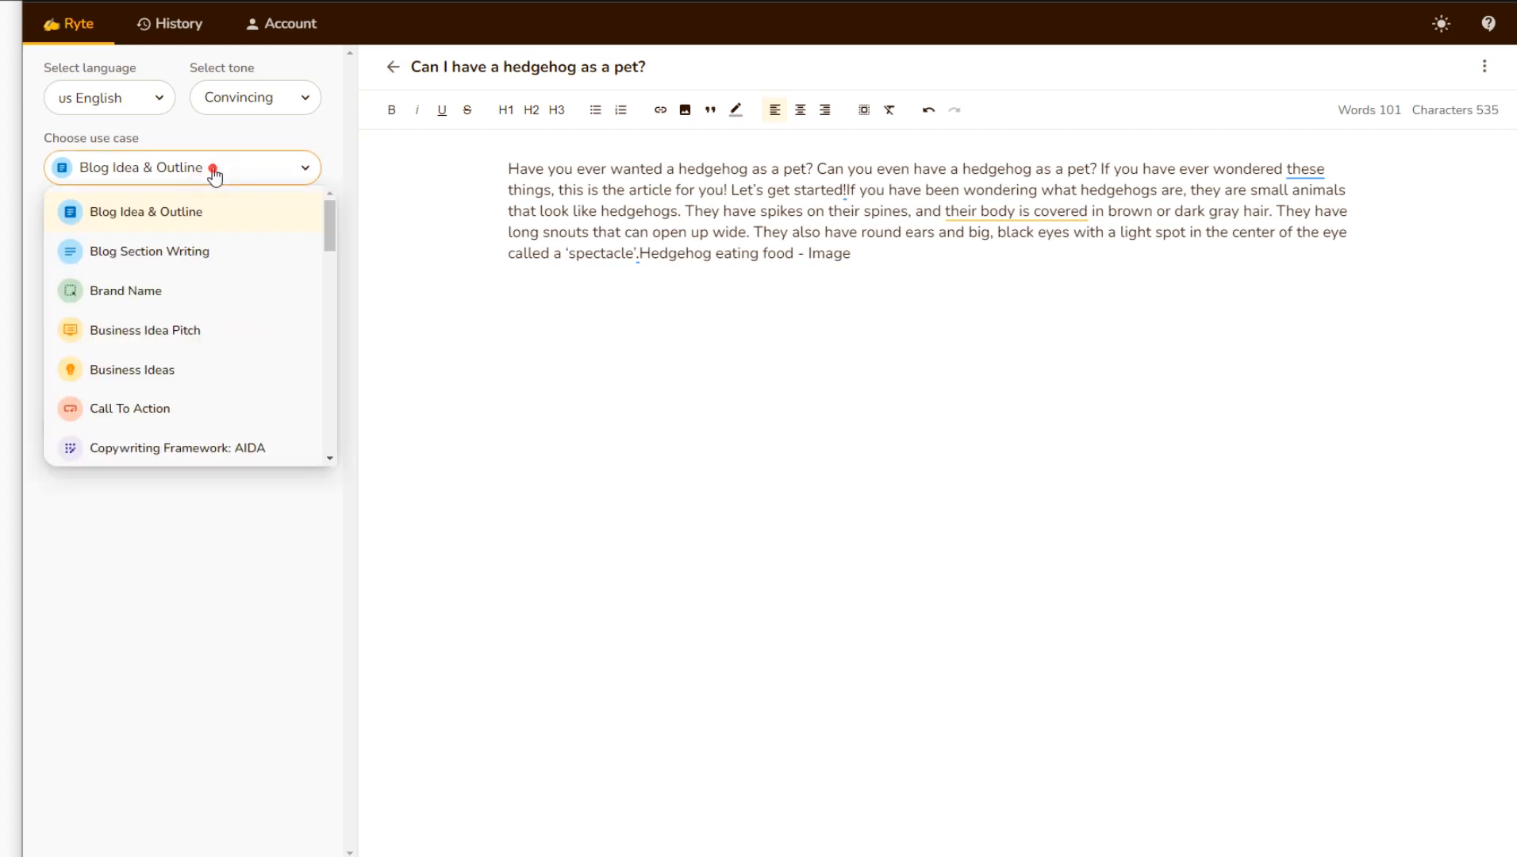
{"action": "left_click", "coordinate": [168, 252]}
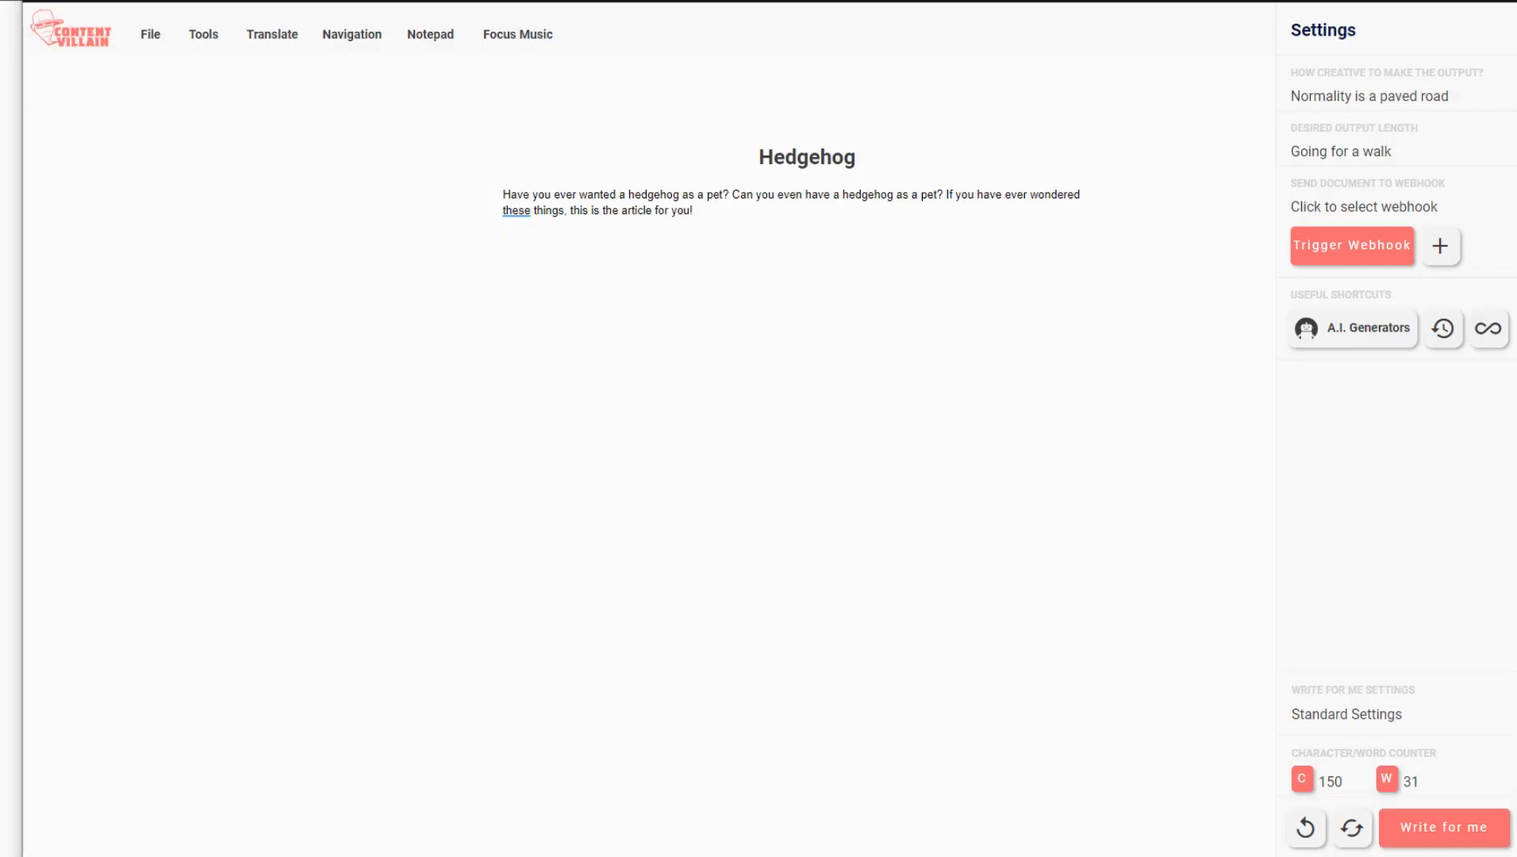
In Content Villain, search the AI generators for "blog" and open the Full Blog Writer
{"action": "left_click", "coordinate": [205, 44]}
{"action": "left_click", "coordinate": [232, 83]}
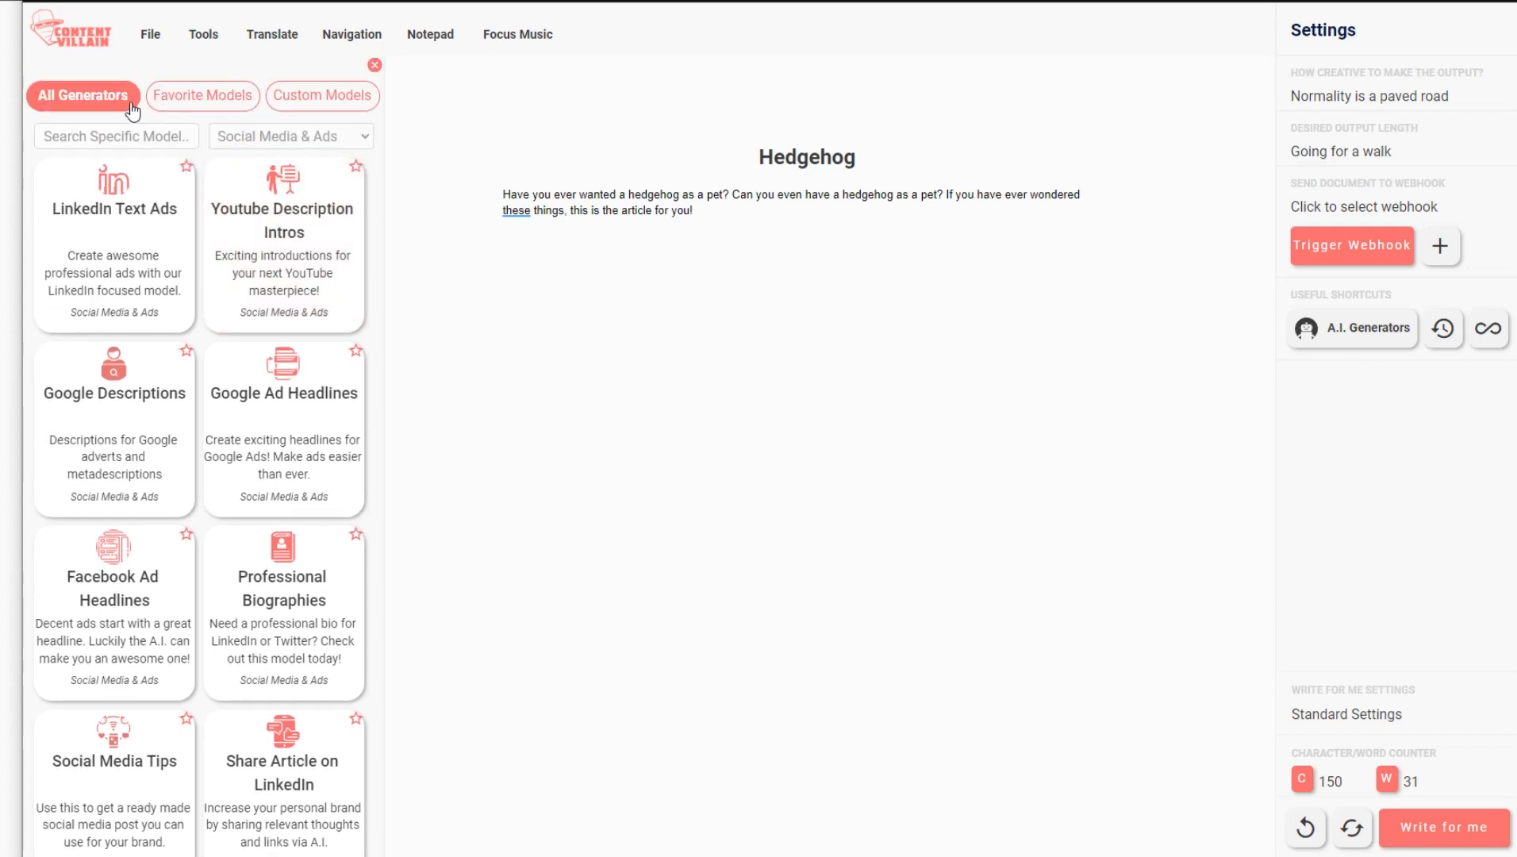
{"action": "left_click", "coordinate": [122, 133]}
{"action": "type", "text": "blog"}
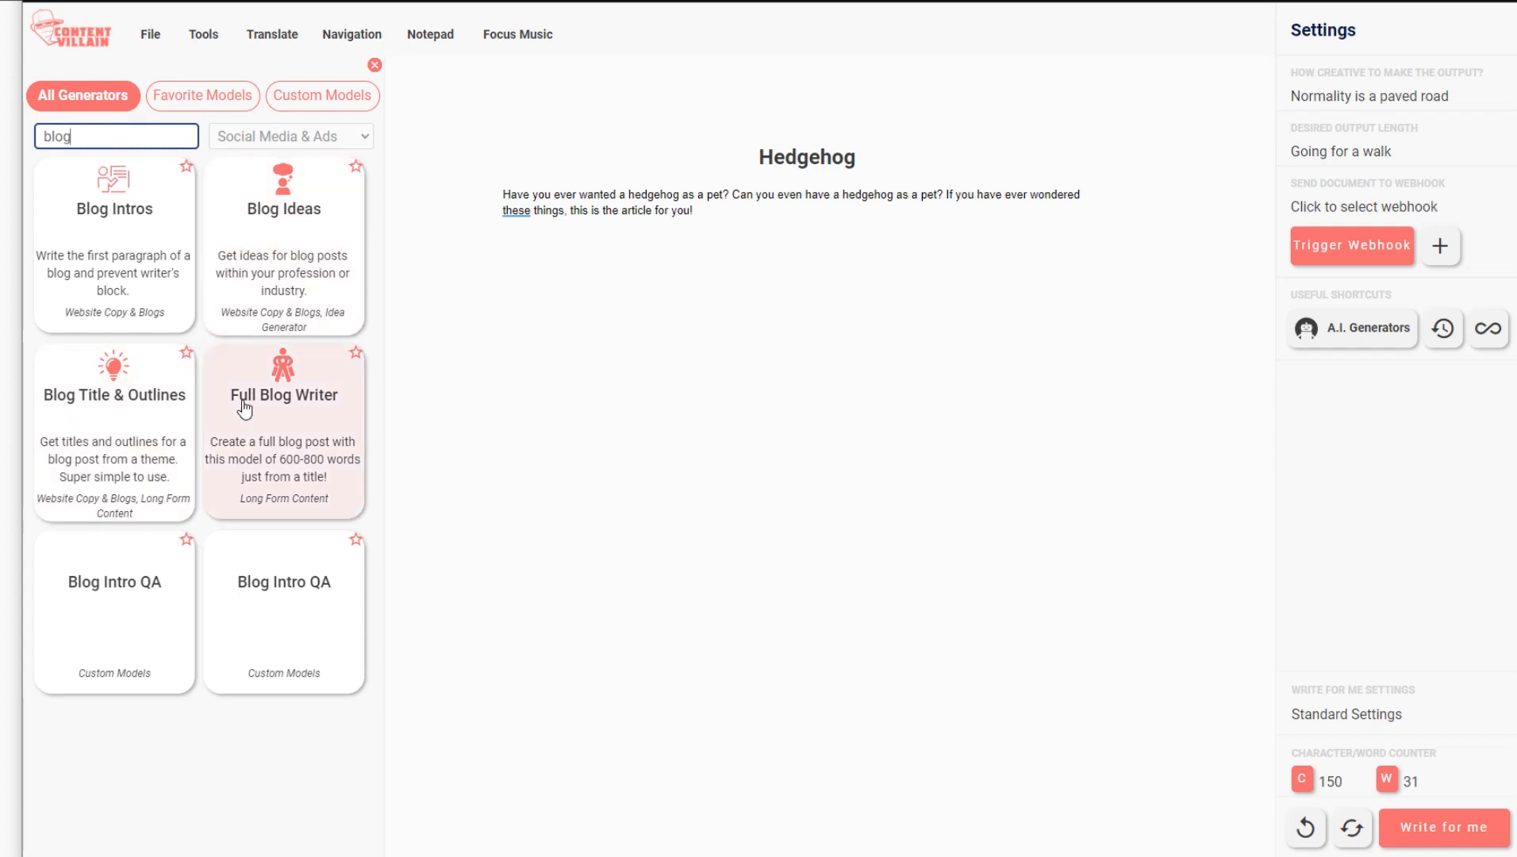
{"action": "left_click", "coordinate": [282, 432]}
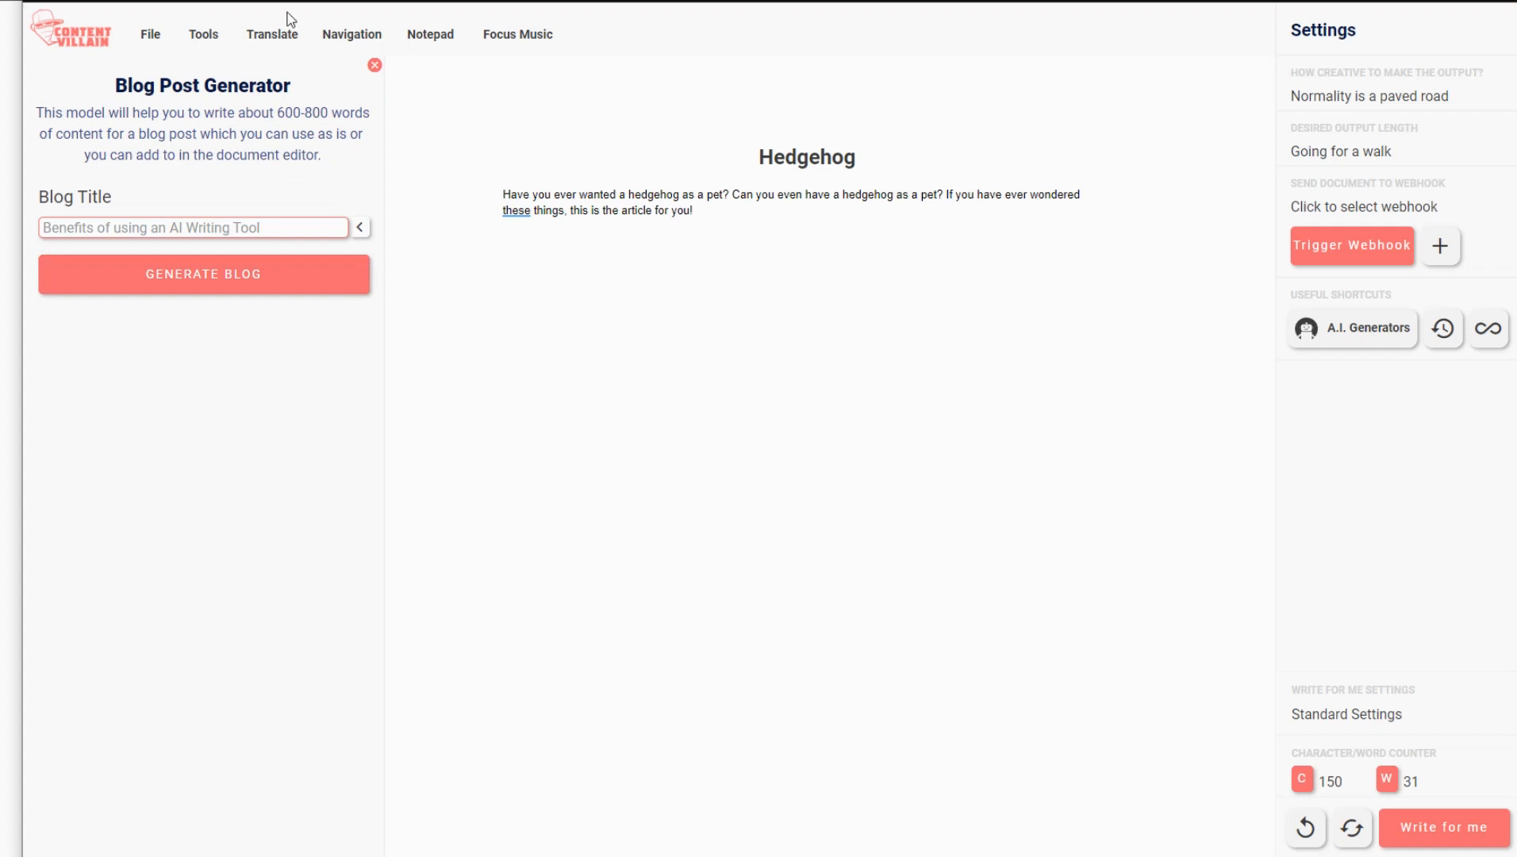
Compare Rytr's subscription plans with Content Villain's Test Drive, Warrior and Power User plans
{"action": "left_click", "coordinate": [9, 125]}
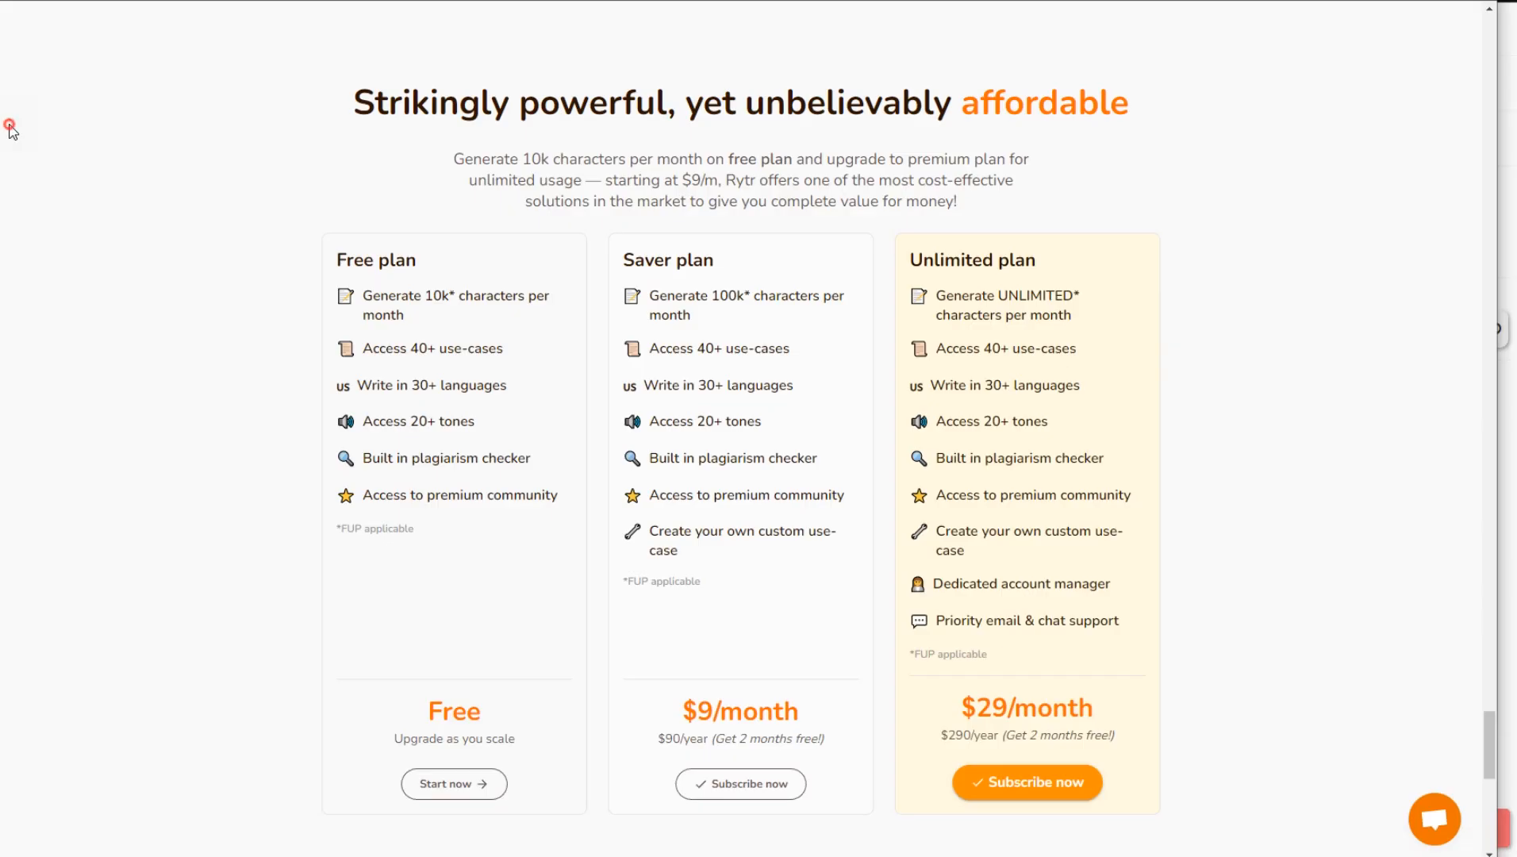
{"action": "key", "text": "ctrl+Tab"}
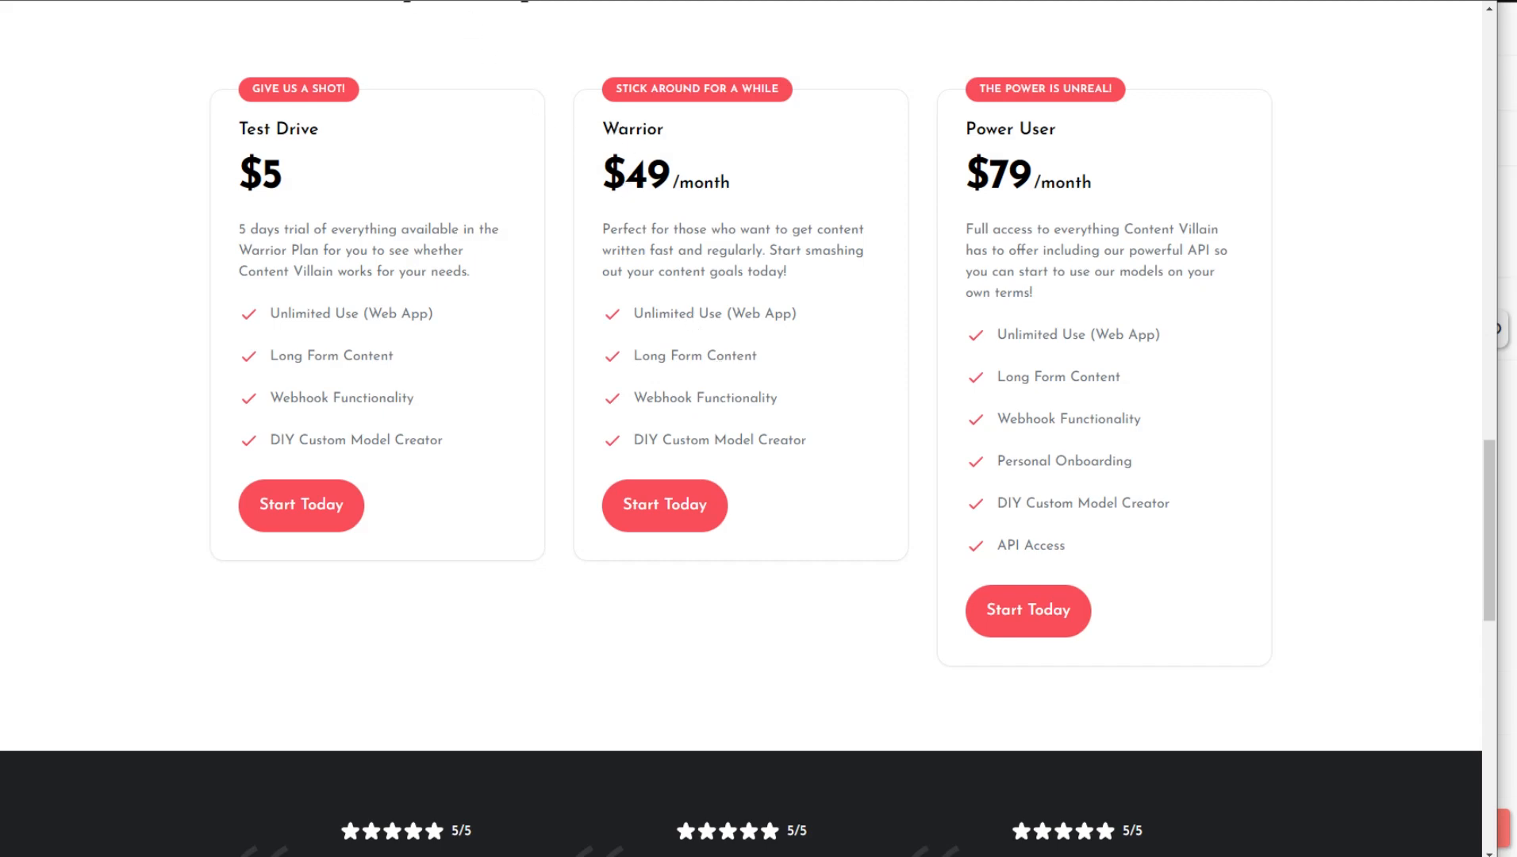
{"action": "key", "text": "ctrl+shift+Tab"}
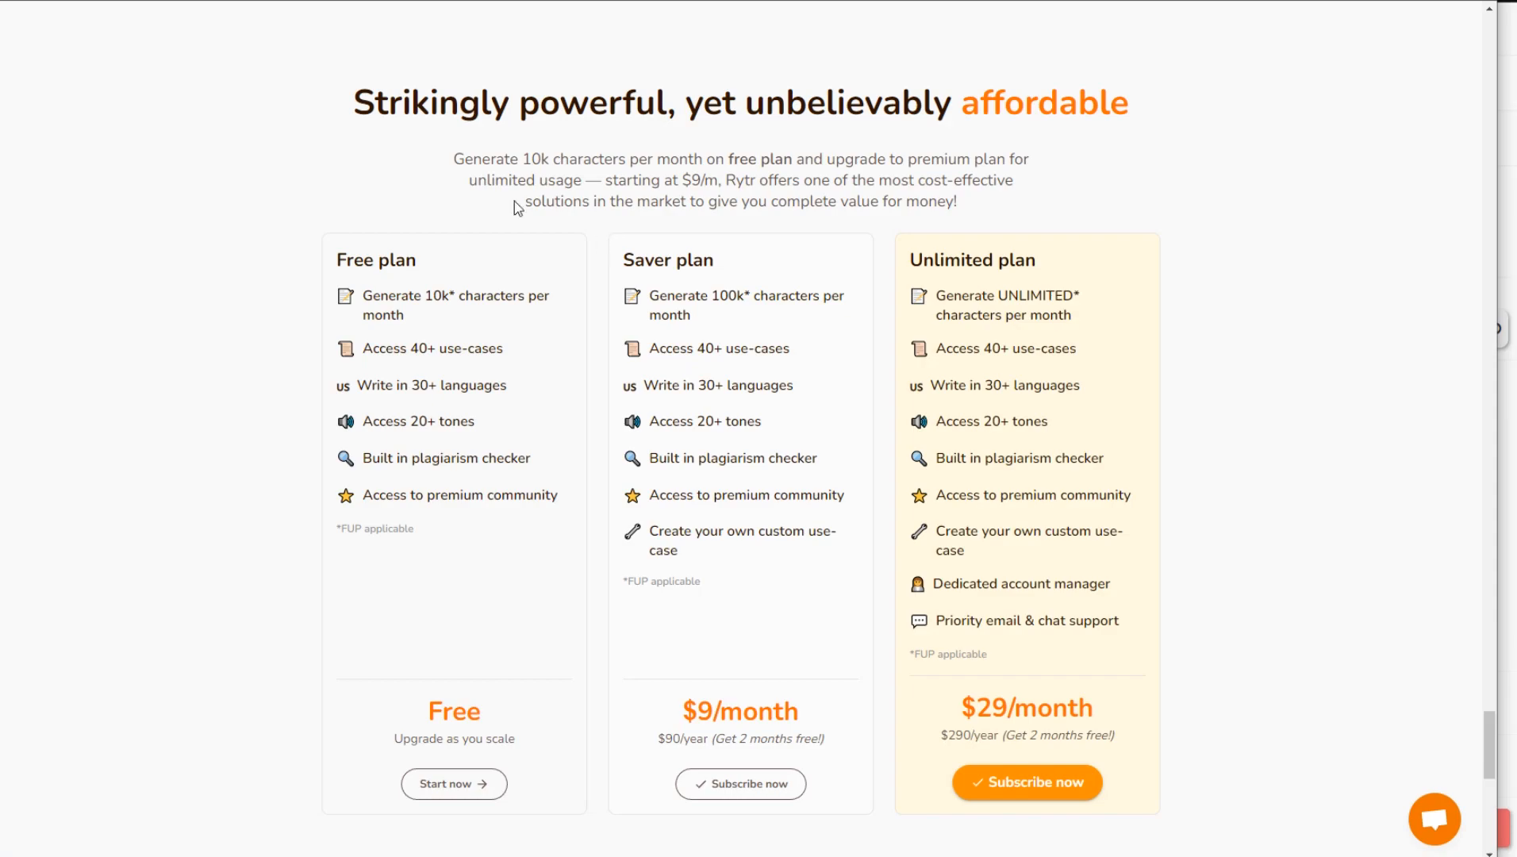
{"action": "key", "text": "ctrl+Tab"}
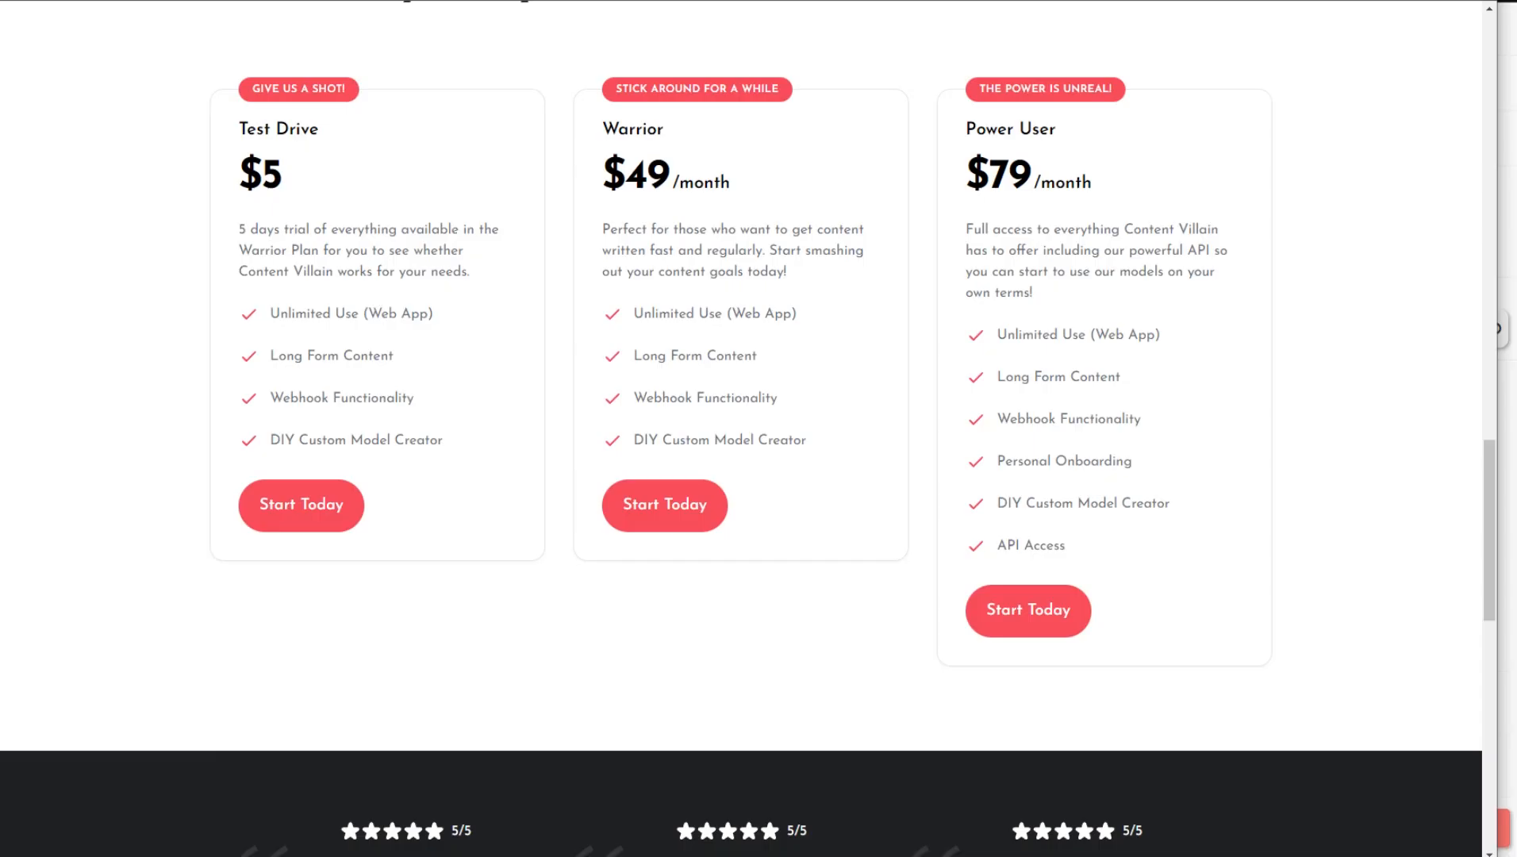
{"action": "key", "text": "ctrl+Tab"}
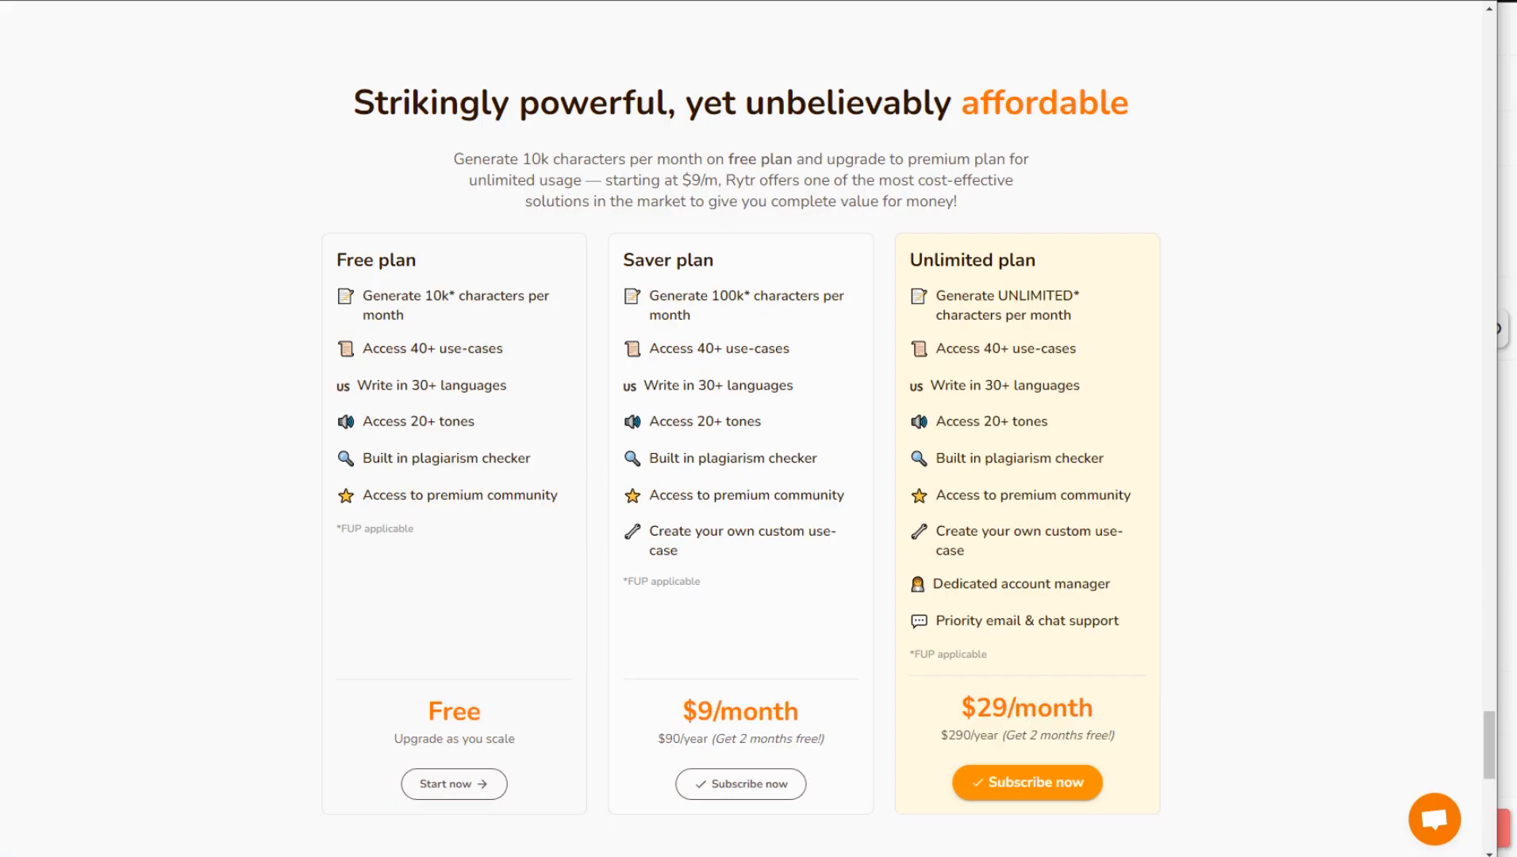